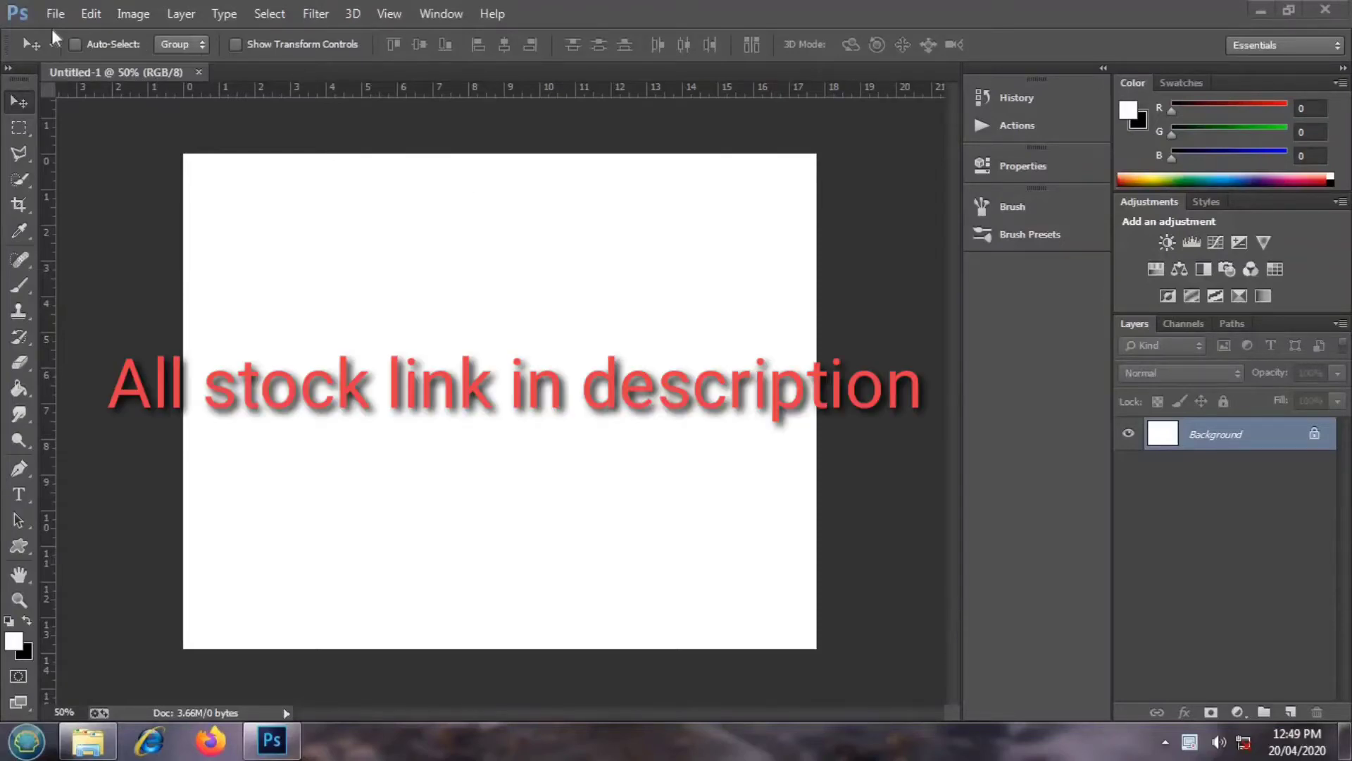
# Step: Place the nsb photo of the man as an embedded image on the canvas
pyautogui.click(55, 13)
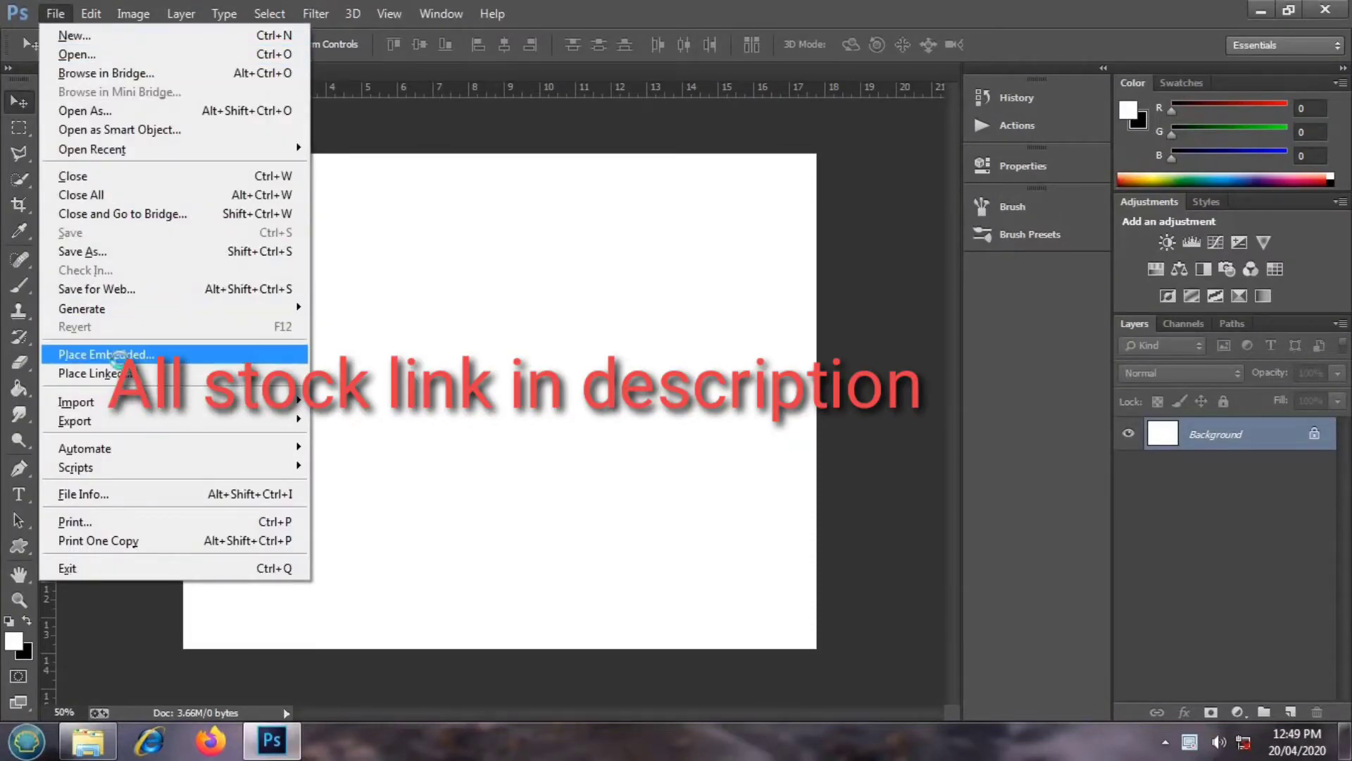
pyautogui.click(120, 354)
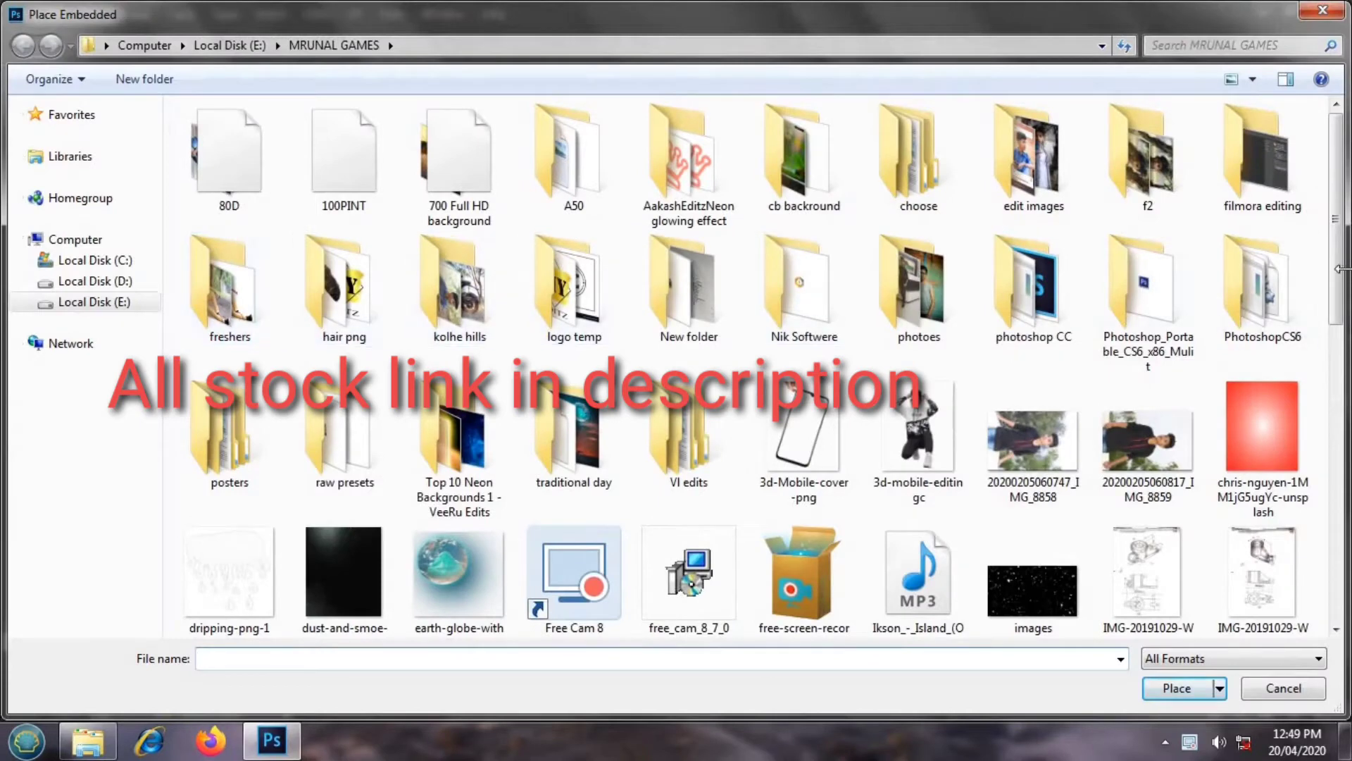
pyautogui.moveTo(1336, 268); pyautogui.dragTo(1339, 489)
pyautogui.click(1033, 437)
pyautogui.click(1177, 689)
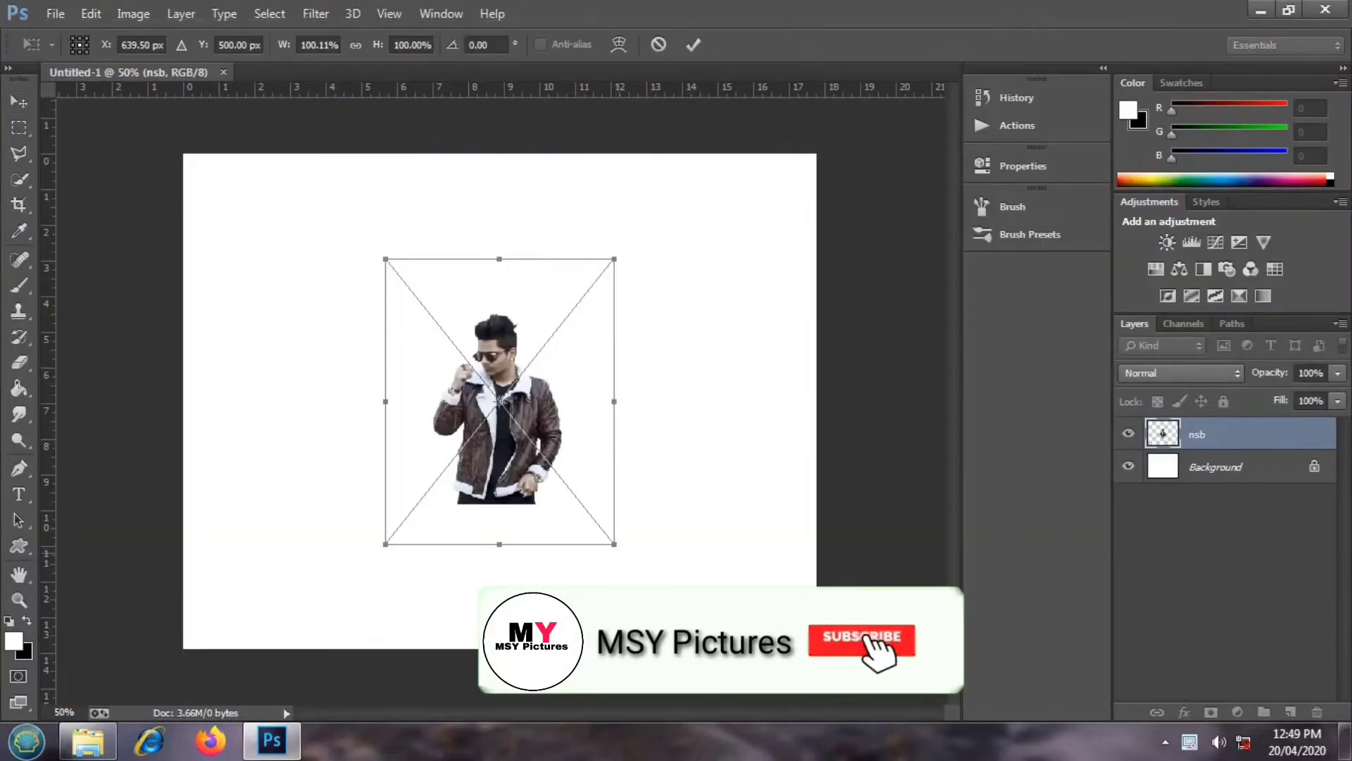
# Step: Enlarge the nsb photo, centre it on the canvas, and commit the transform
pyautogui.moveTo(614, 544); pyautogui.dragTo(705, 610)
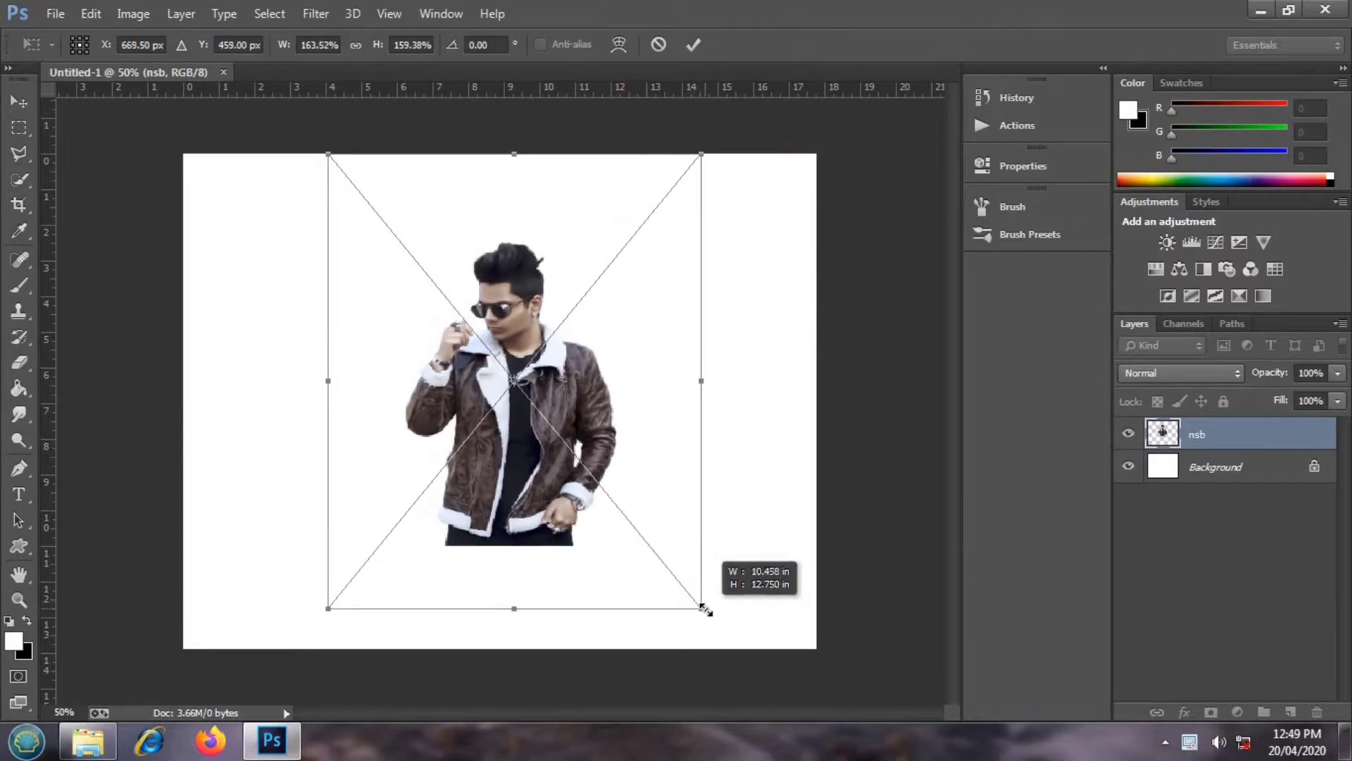
pyautogui.moveTo(530, 451); pyautogui.dragTo(512, 443)
pyautogui.scroll(-1, 524, 438)
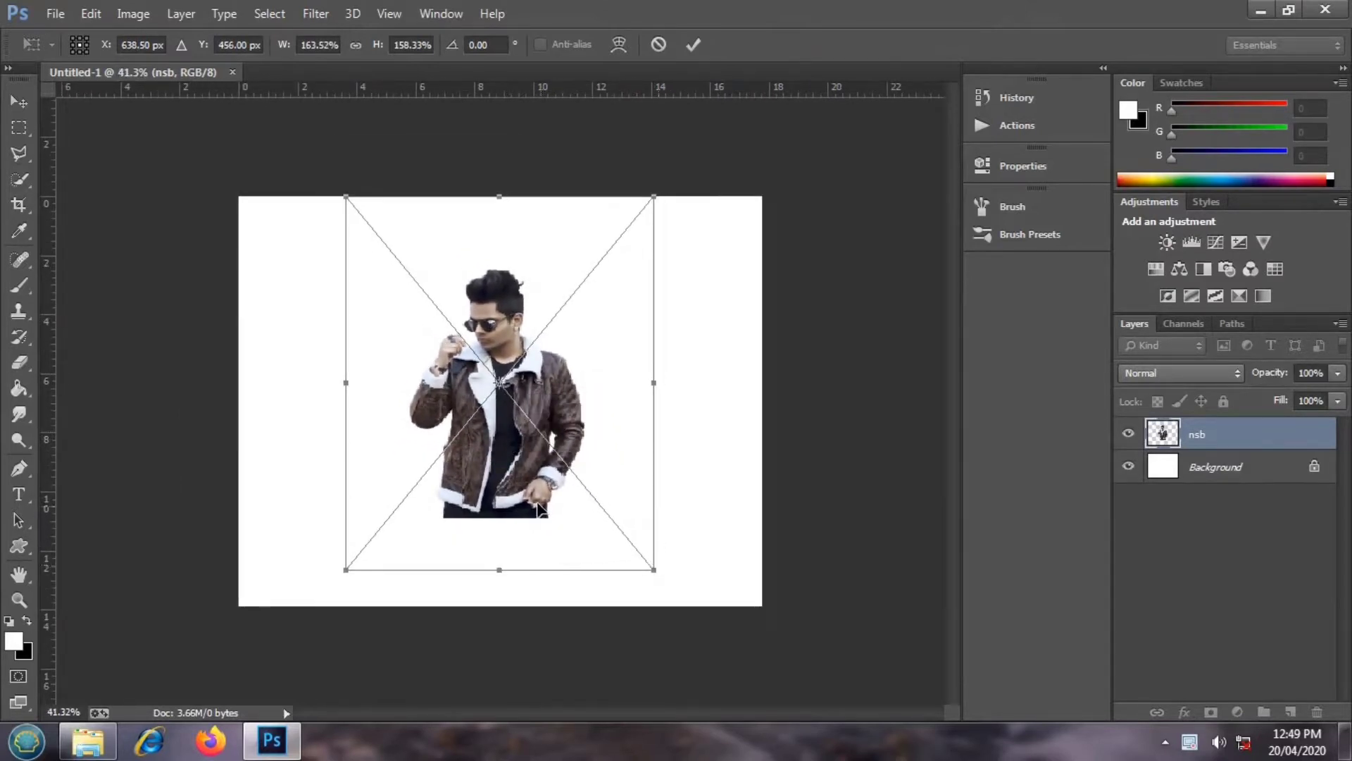
pyautogui.moveTo(652, 568); pyautogui.dragTo(634, 553)
pyautogui.moveTo(525, 470); pyautogui.dragTo(519, 477)
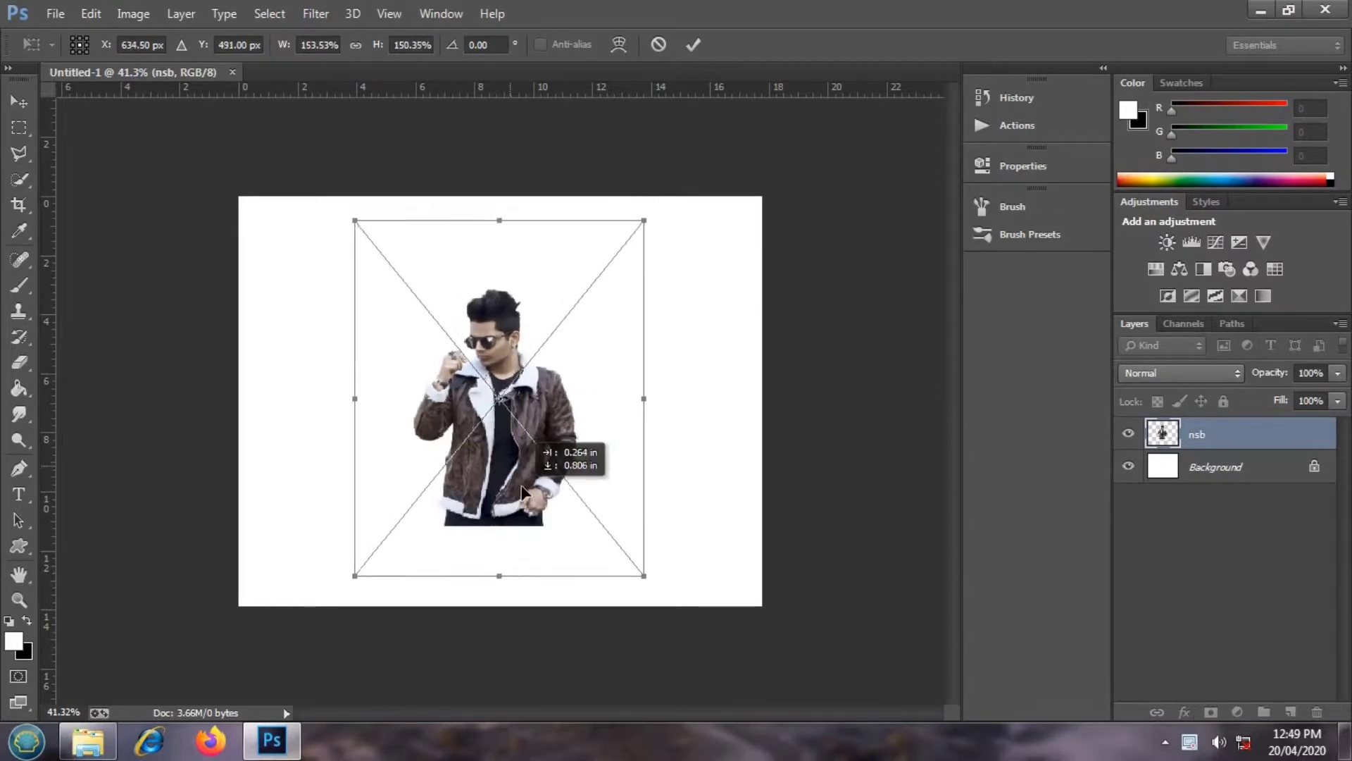
pyautogui.scroll(3, 519, 477)
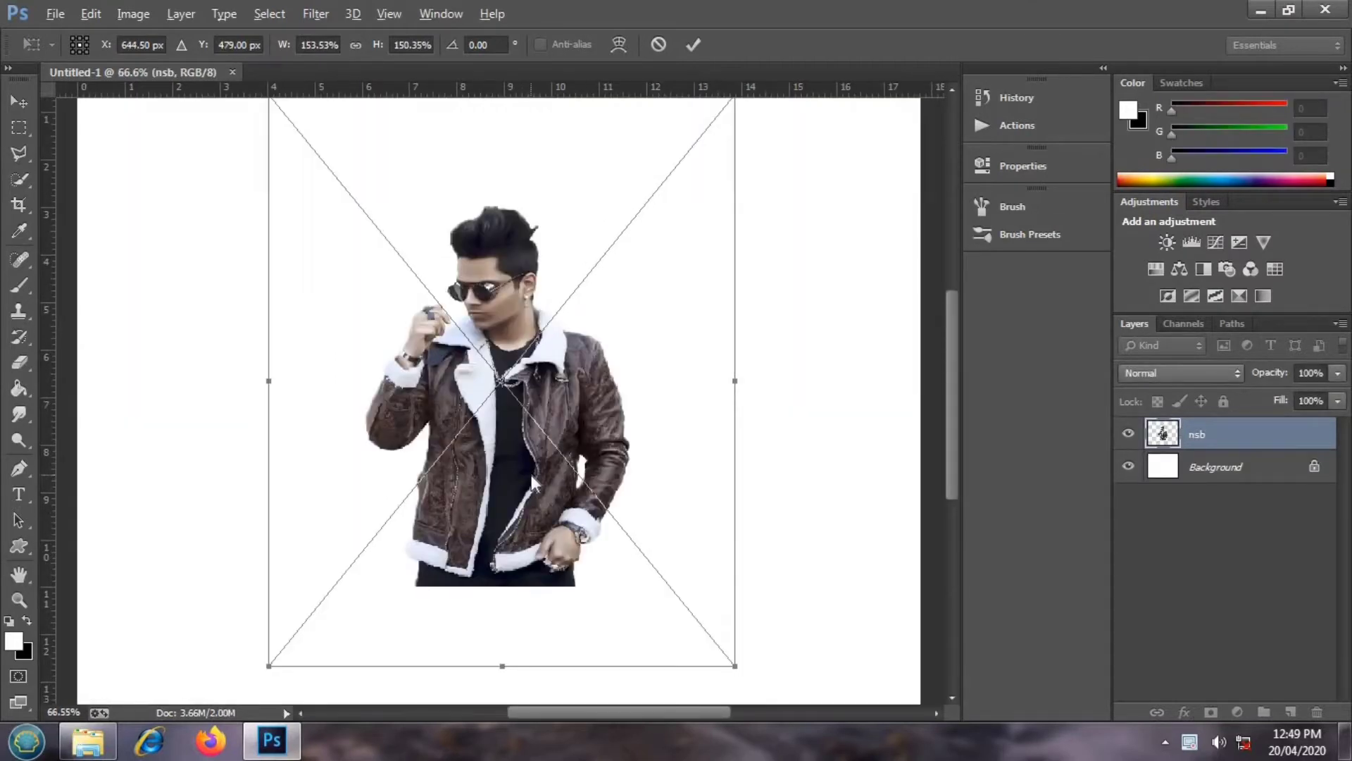
pyautogui.scroll(-2, 531, 474)
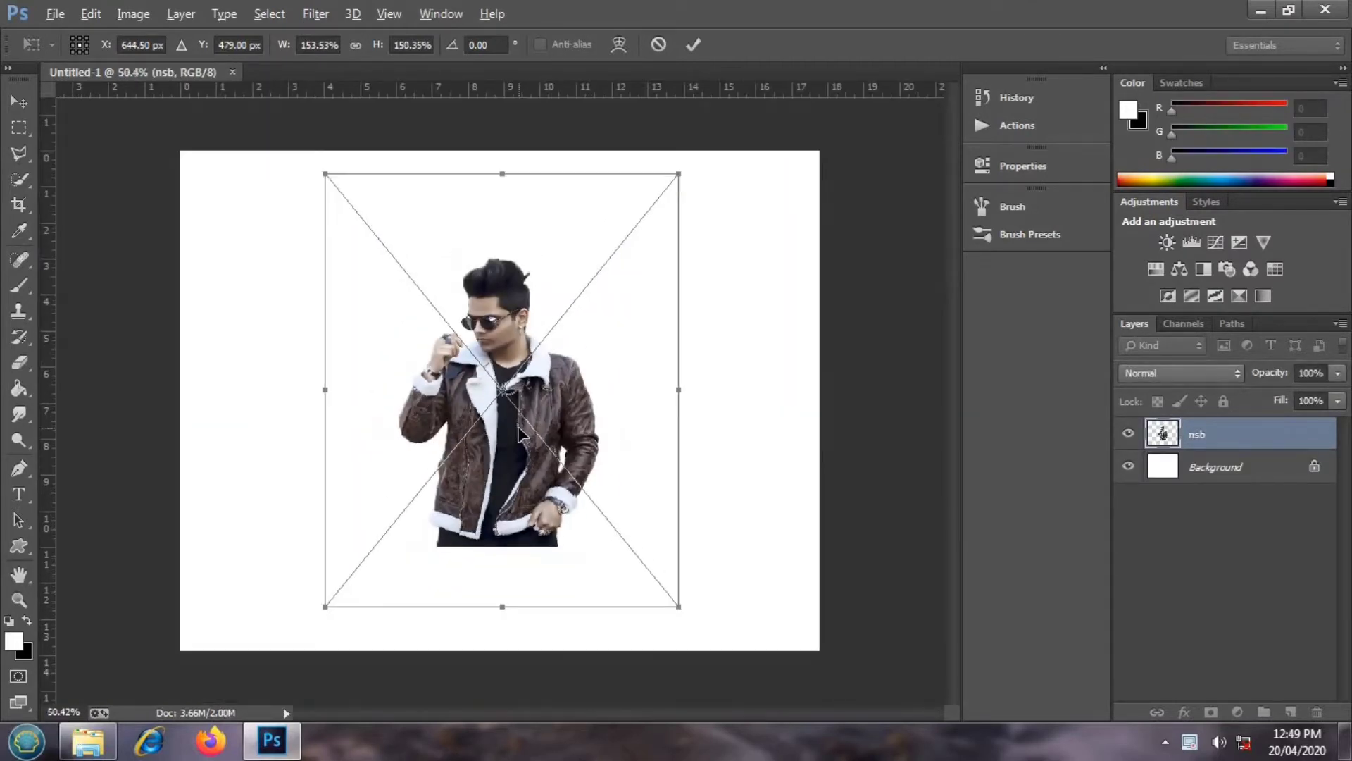
pyautogui.scroll(1, 528, 444)
pyautogui.scroll(-2, 581, 487)
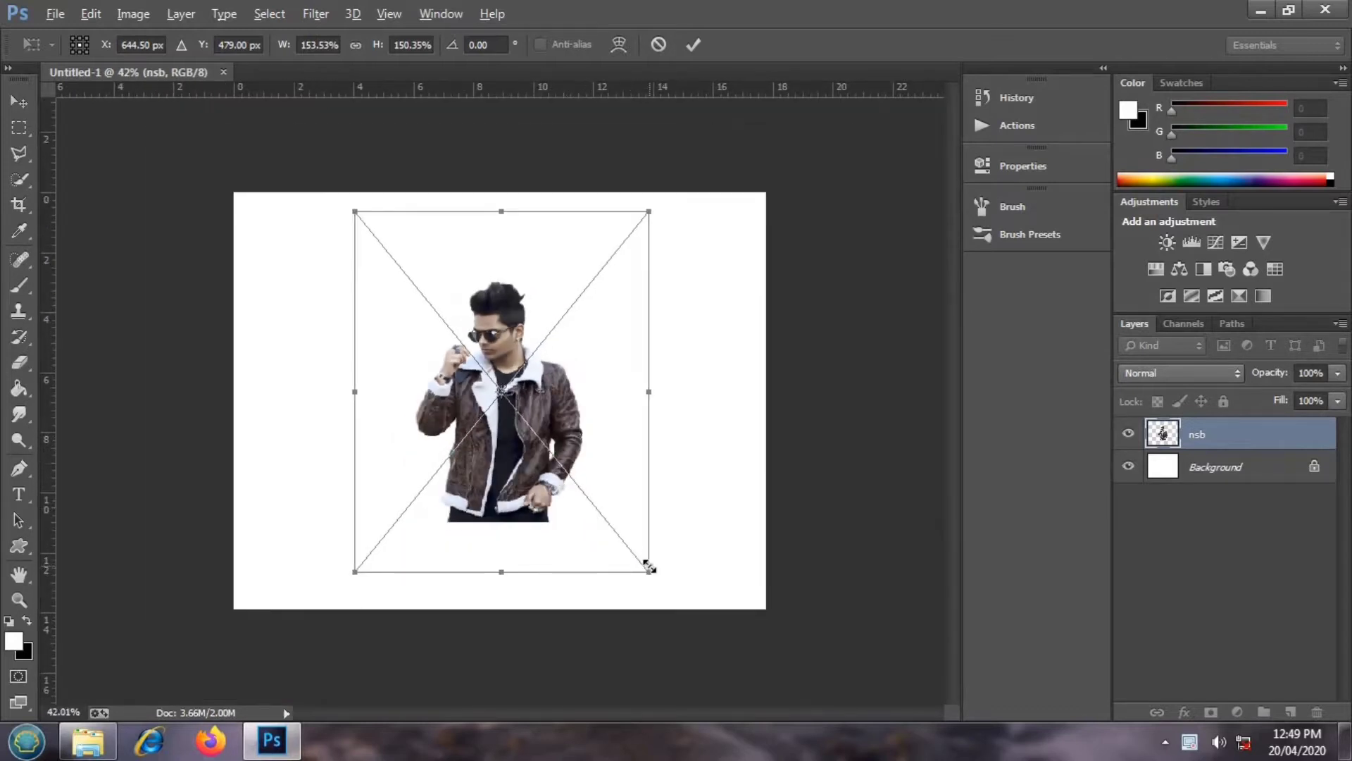
pyautogui.moveTo(649, 568); pyautogui.dragTo(657, 585)
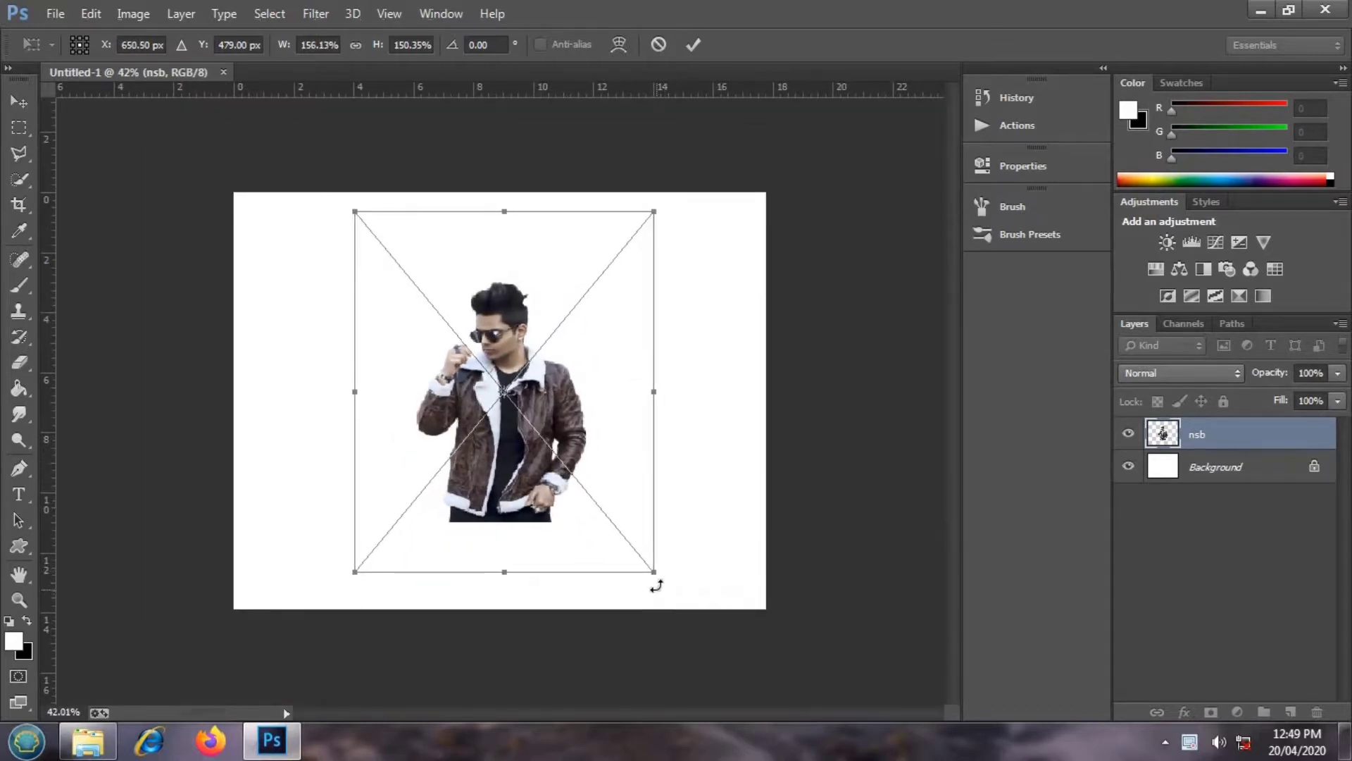
pyautogui.moveTo(652, 565); pyautogui.dragTo(653, 580)
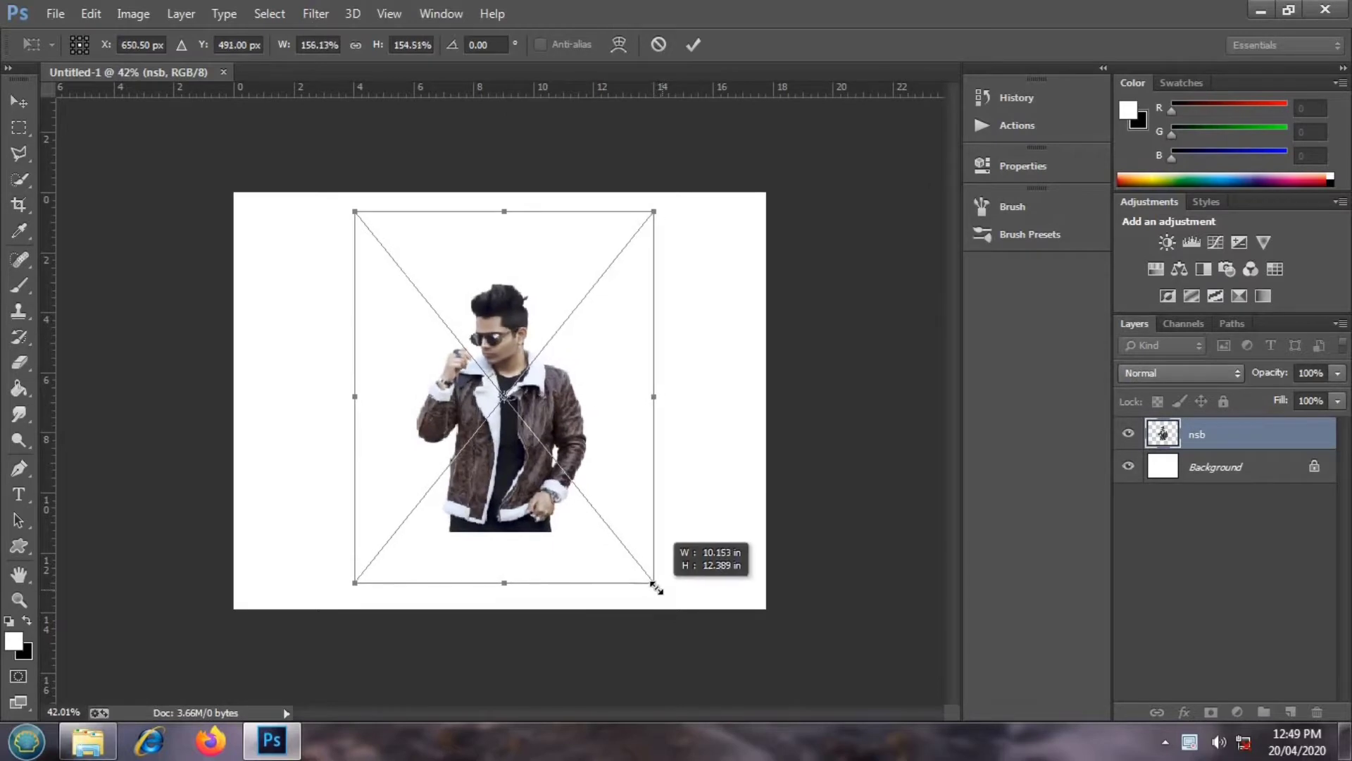
pyautogui.click(693, 44)
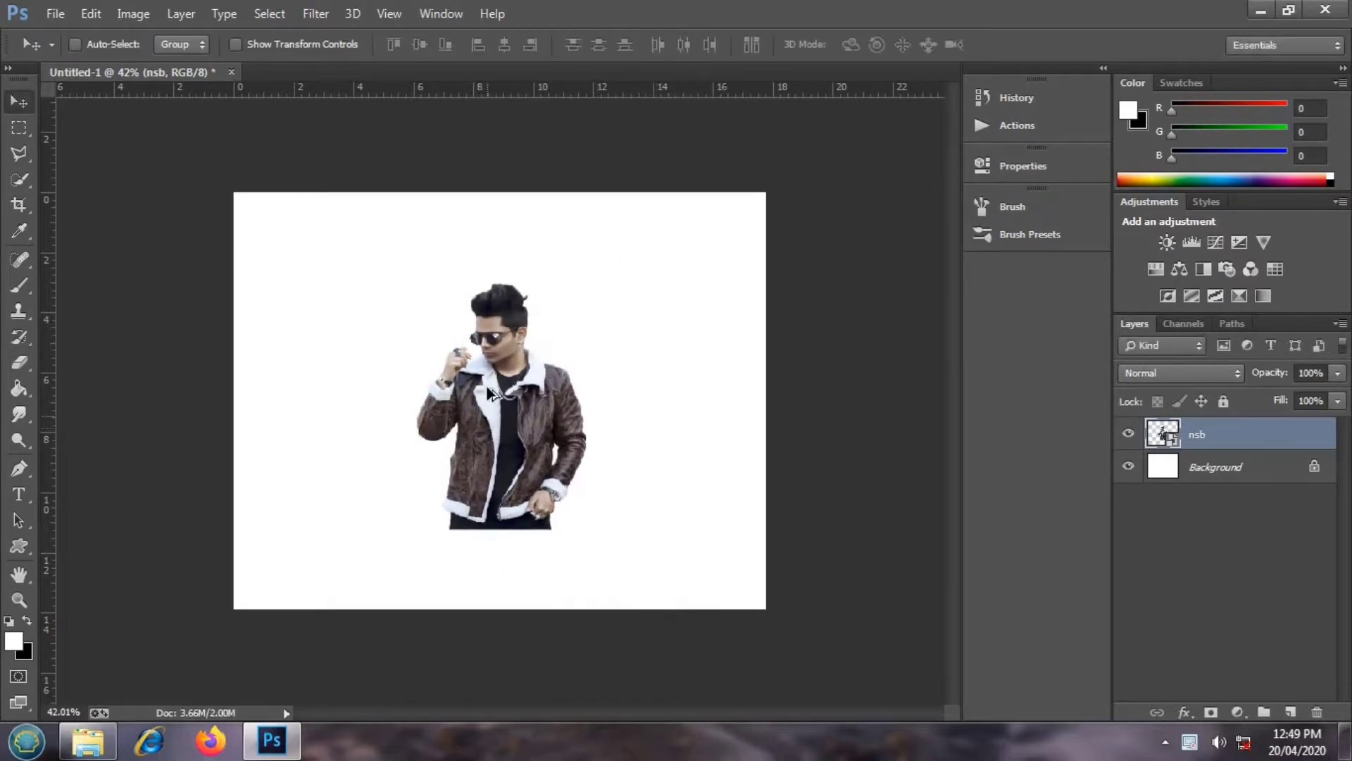
# Step: Place the dripping-png-1 paint-drip image into the document as an embedded layer
pyautogui.scroll(2, 491, 388)
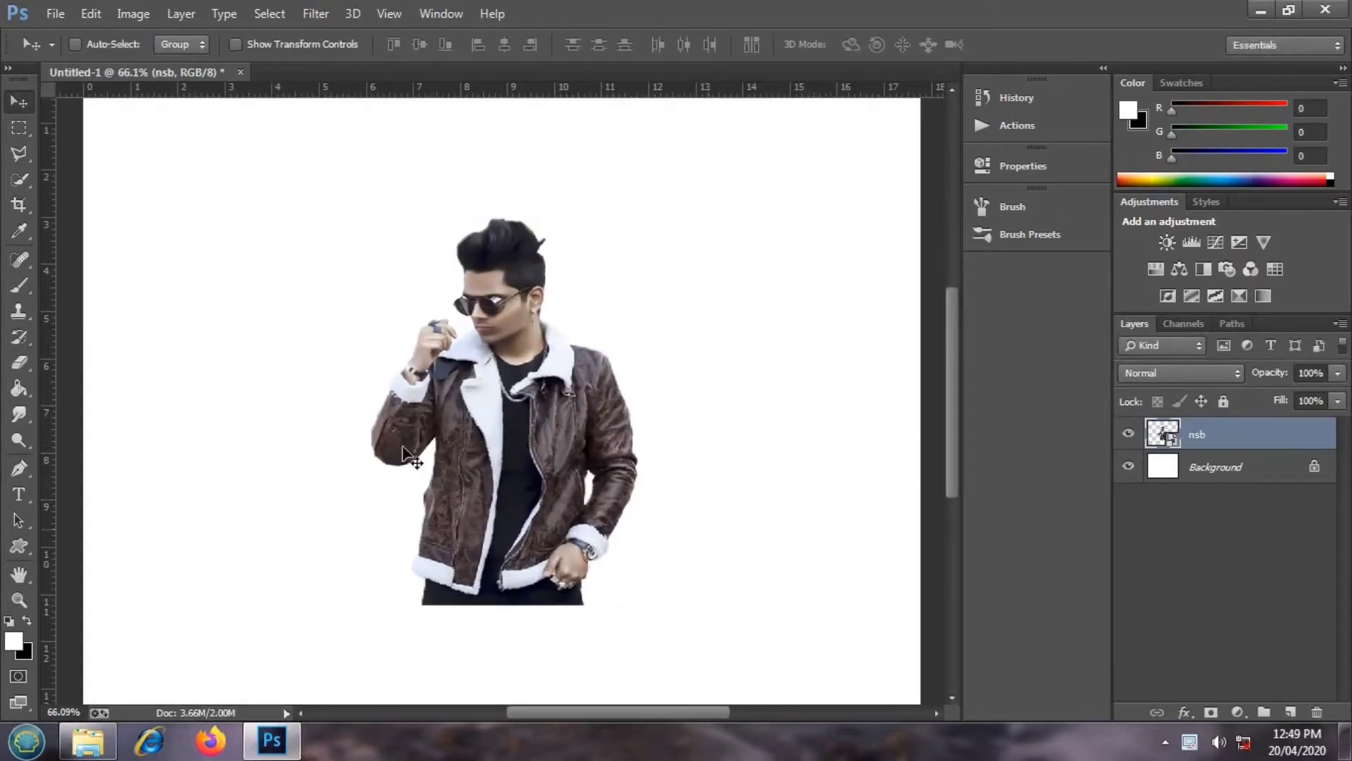
pyautogui.click(1291, 712)
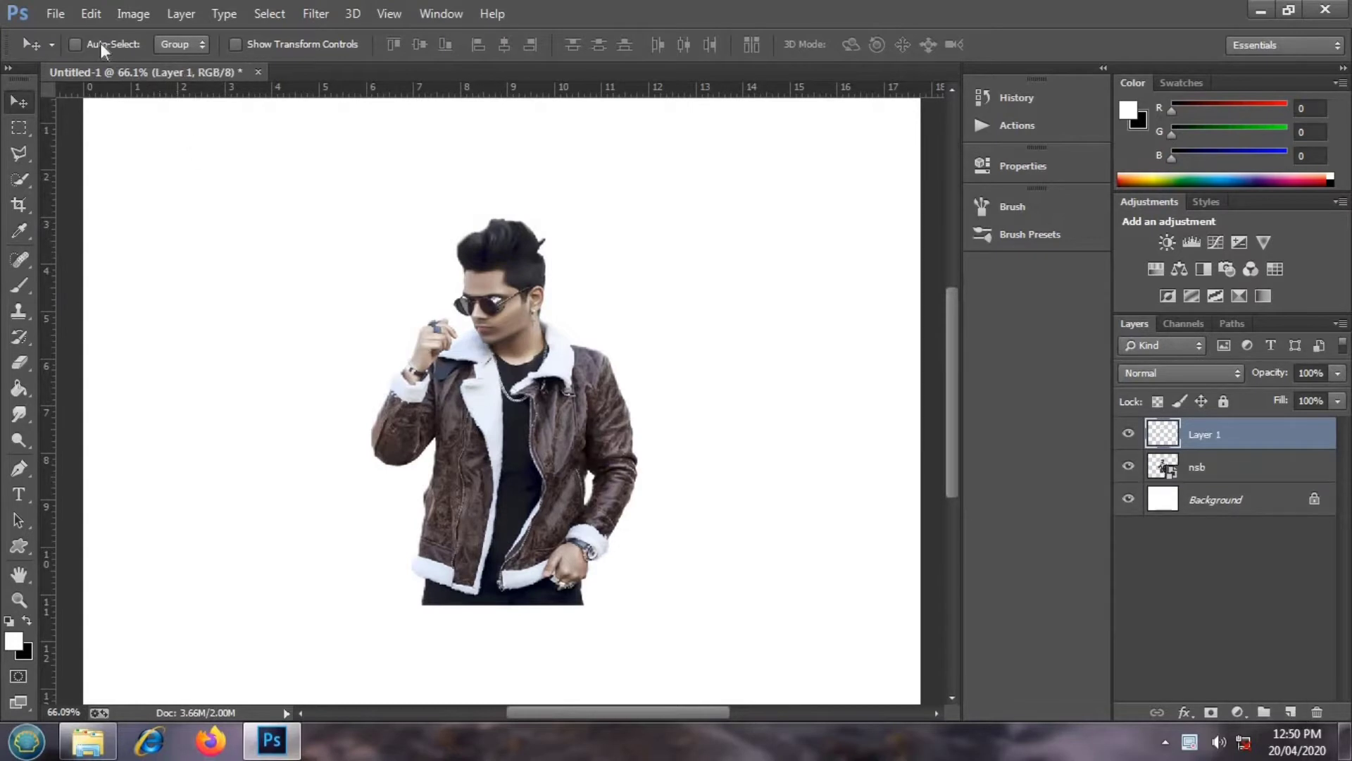
pyautogui.click(77, 14)
pyautogui.click(81, 14)
pyautogui.click(54, 15)
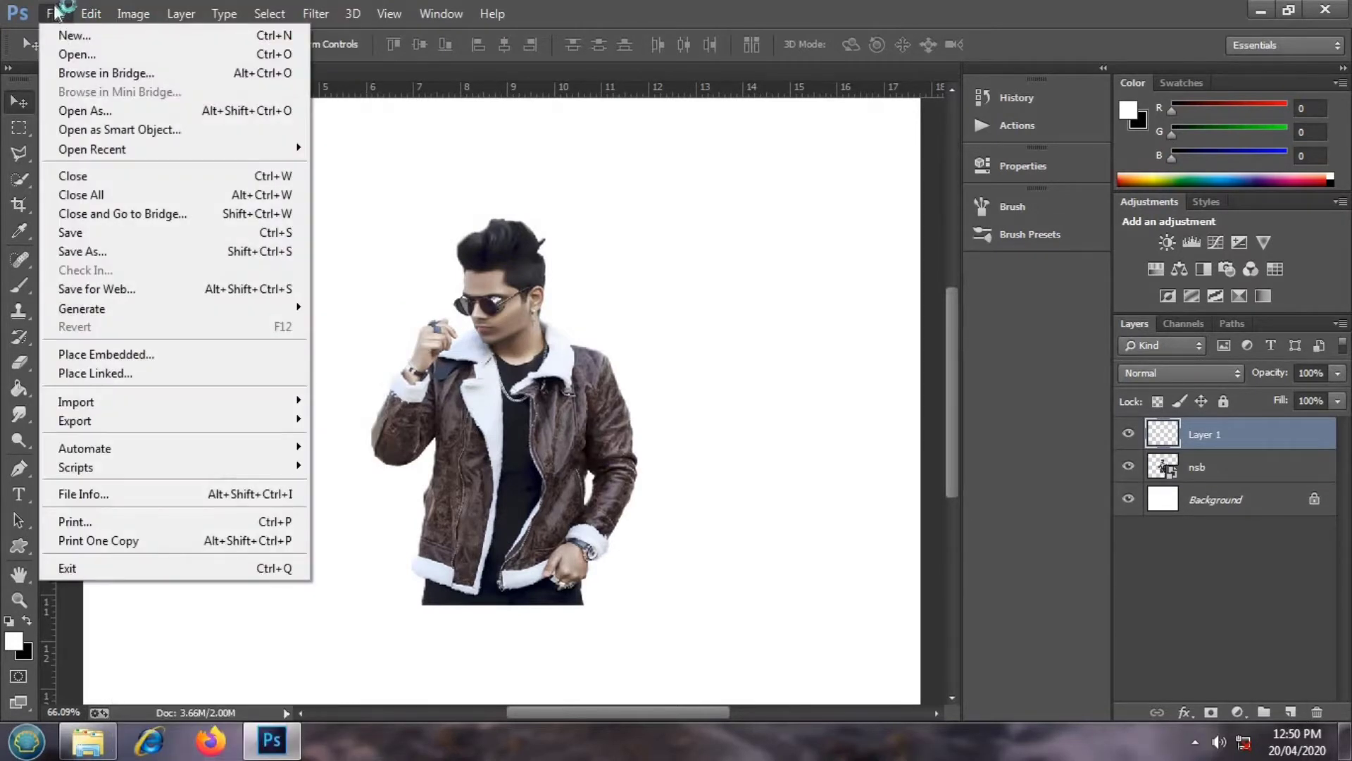
pyautogui.click(146, 351)
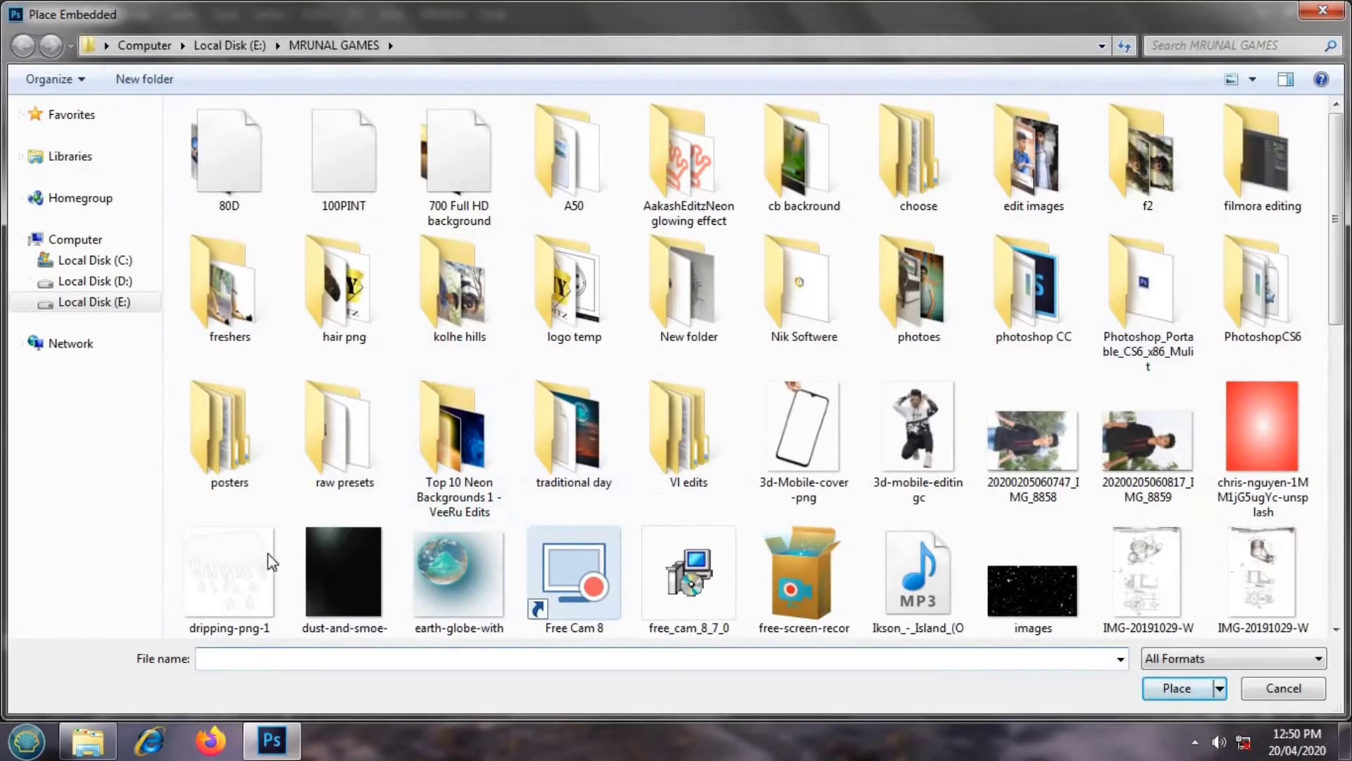
pyautogui.click(260, 557)
pyautogui.click(1181, 687)
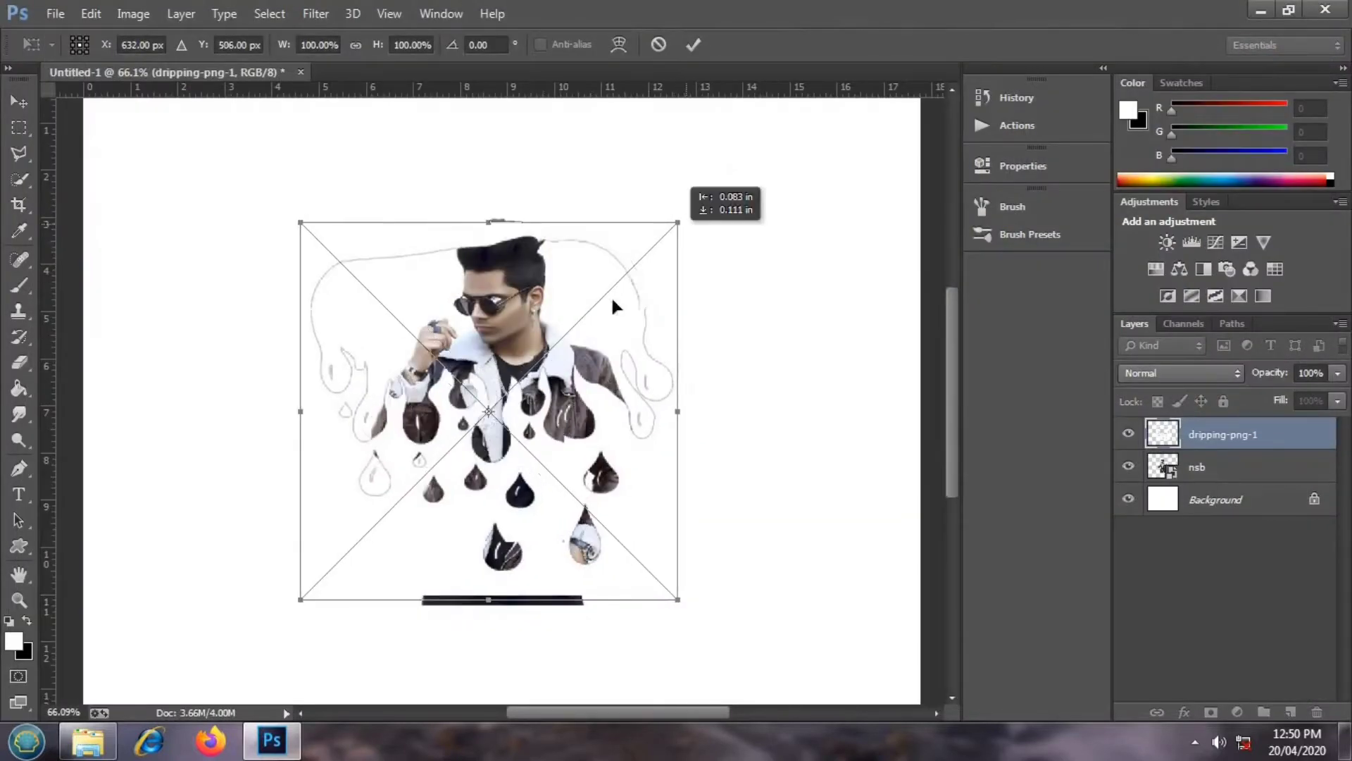
# Step: Move the drip image down over the jacket and shrink it to roughly fit
pyautogui.moveTo(323, 227)
pyautogui.mouseDown()
pyautogui.moveTo(247, 308)
pyautogui.moveTo(372, 392)
pyautogui.mouseUp()
pyautogui.moveTo(399, 457)
pyautogui.mouseDown()
pyautogui.moveTo(436, 462)
pyautogui.moveTo(431, 415)
pyautogui.mouseUp()
pyautogui.moveTo(371, 327)
pyautogui.mouseDown()
pyautogui.moveTo(398, 346)
pyautogui.moveTo(390, 337)
pyautogui.mouseUp()
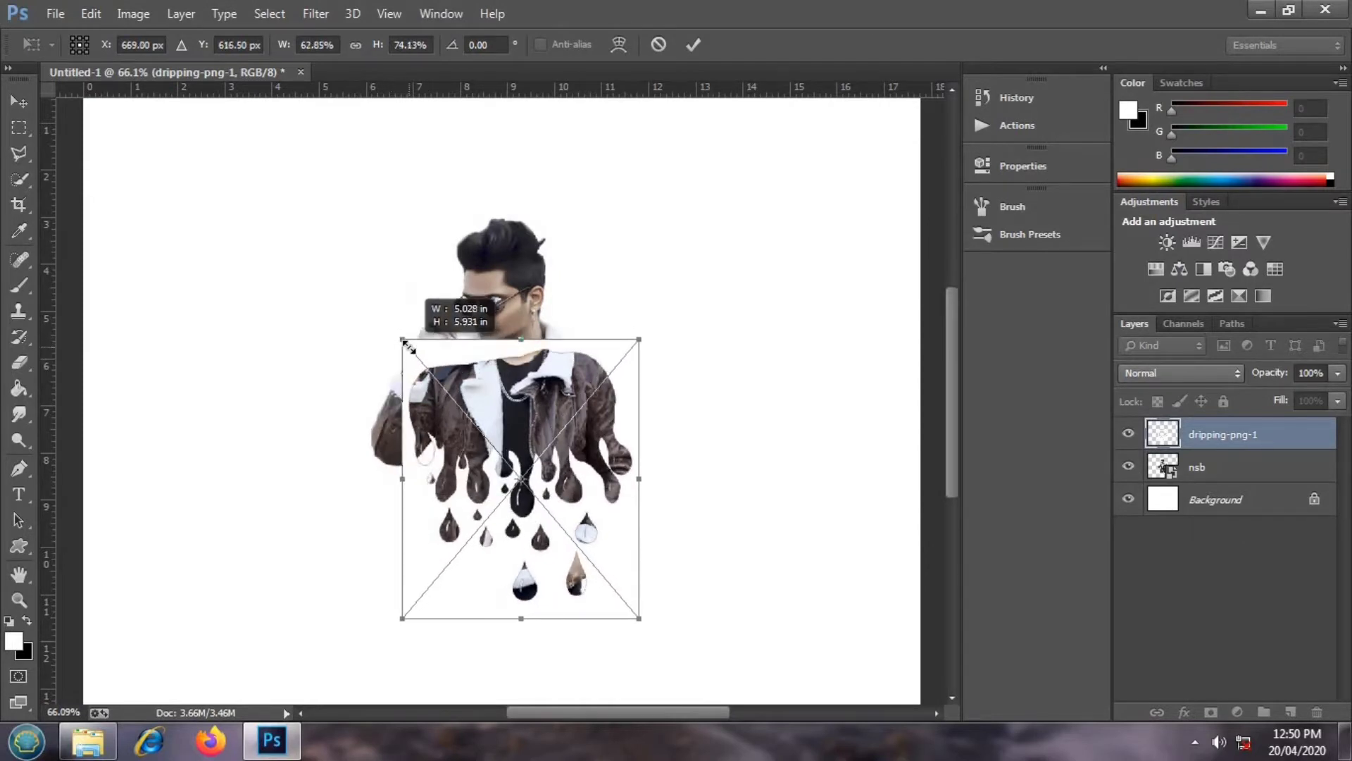
pyautogui.moveTo(389, 335)
pyautogui.mouseDown()
pyautogui.moveTo(409, 350)
pyautogui.moveTo(408, 373)
pyautogui.moveTo(383, 353)
pyautogui.moveTo(395, 344)
pyautogui.mouseUp()
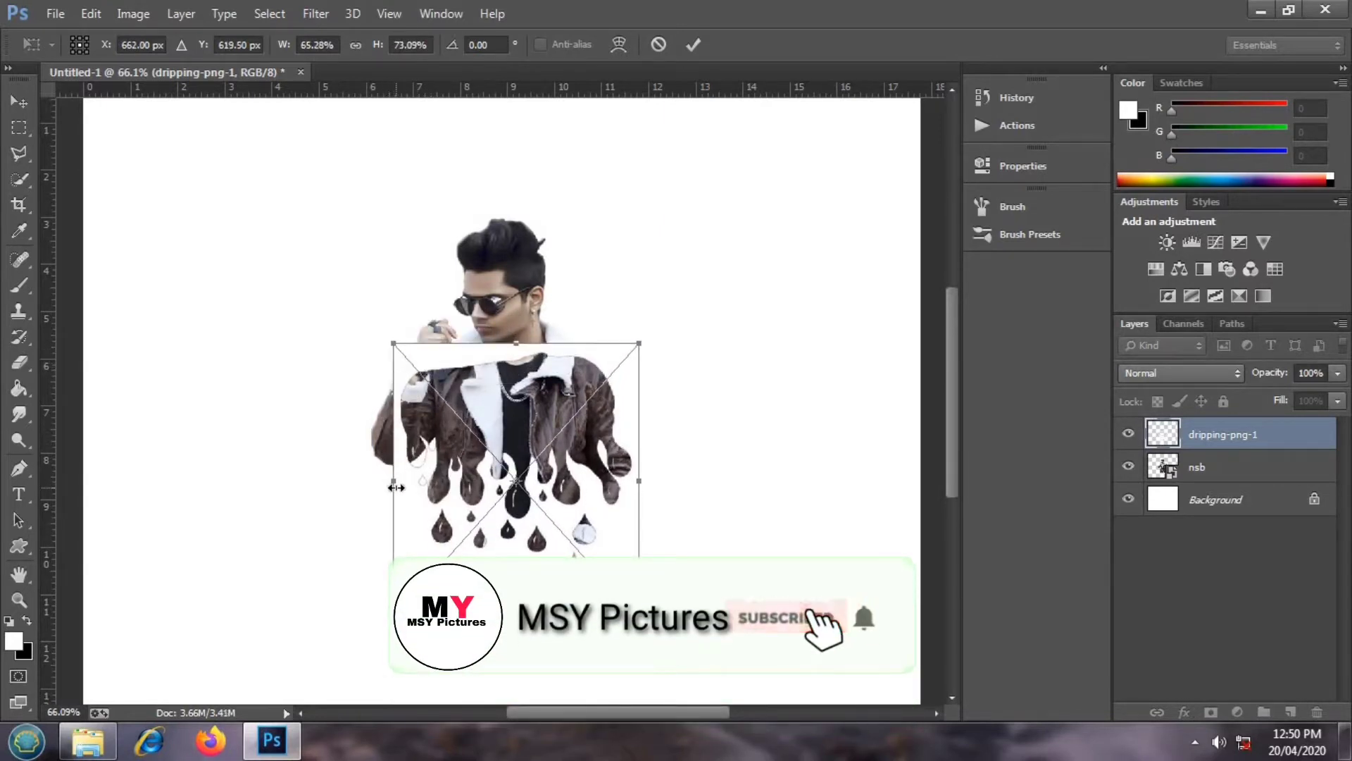
pyautogui.moveTo(396, 488); pyautogui.dragTo(403, 488)
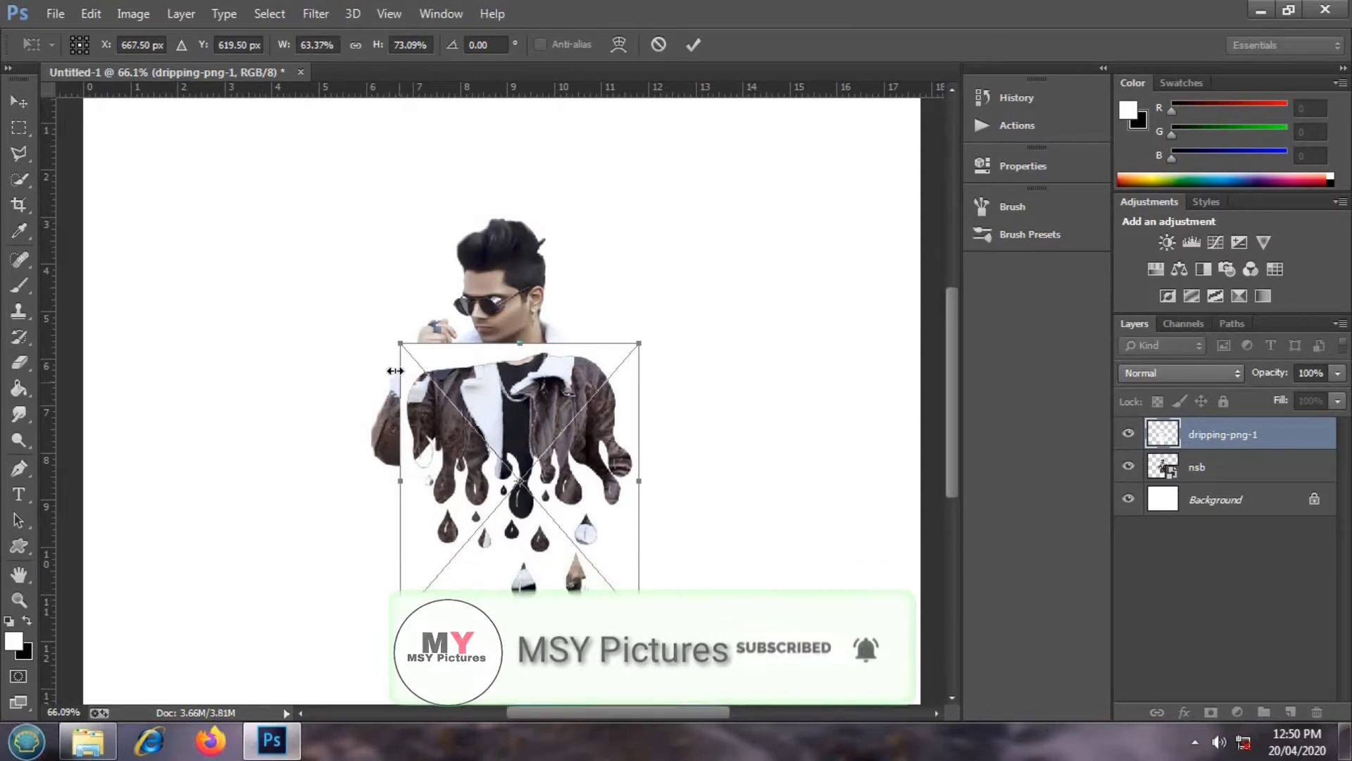
pyautogui.moveTo(396, 345); pyautogui.dragTo(376, 331)
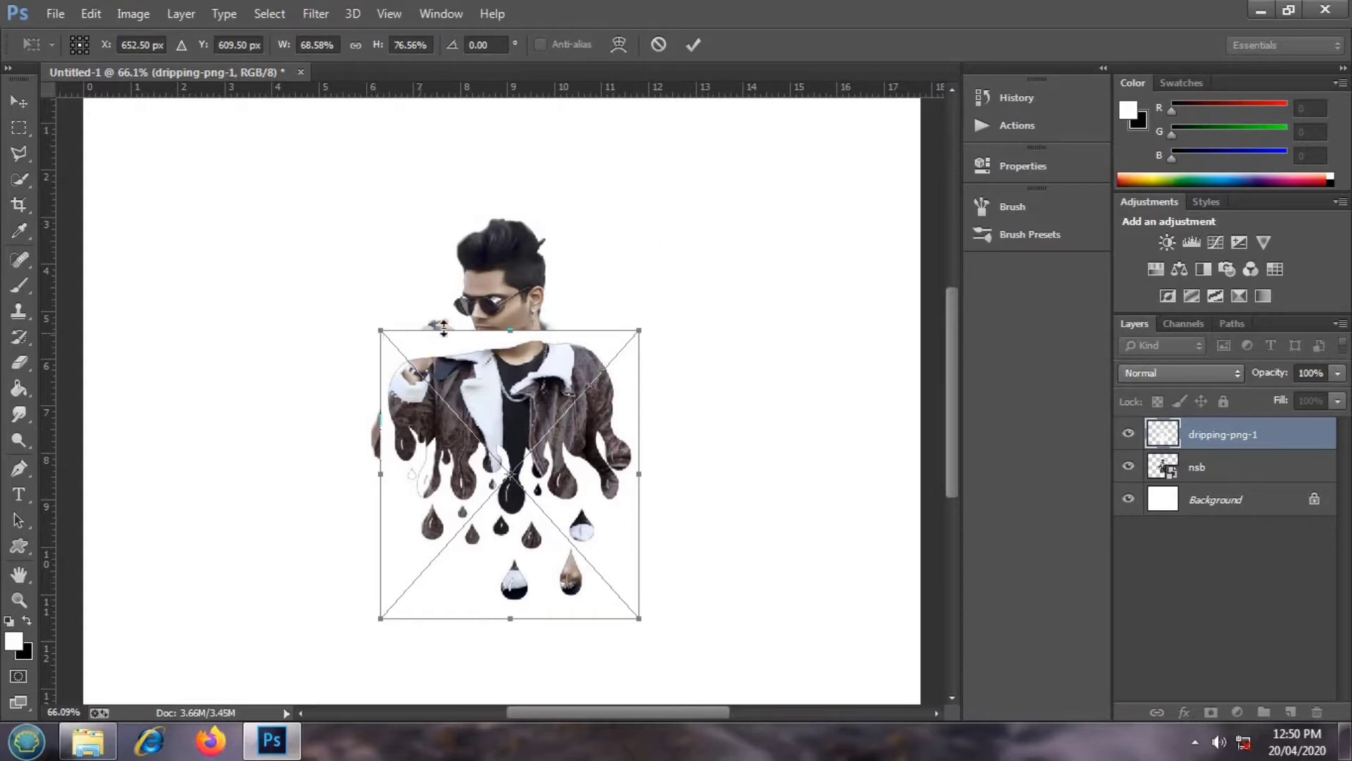
# Step: Fine-tune the drip image to about 69% by 72% over the torso and commit
pyautogui.moveTo(507, 336); pyautogui.dragTo(508, 350)
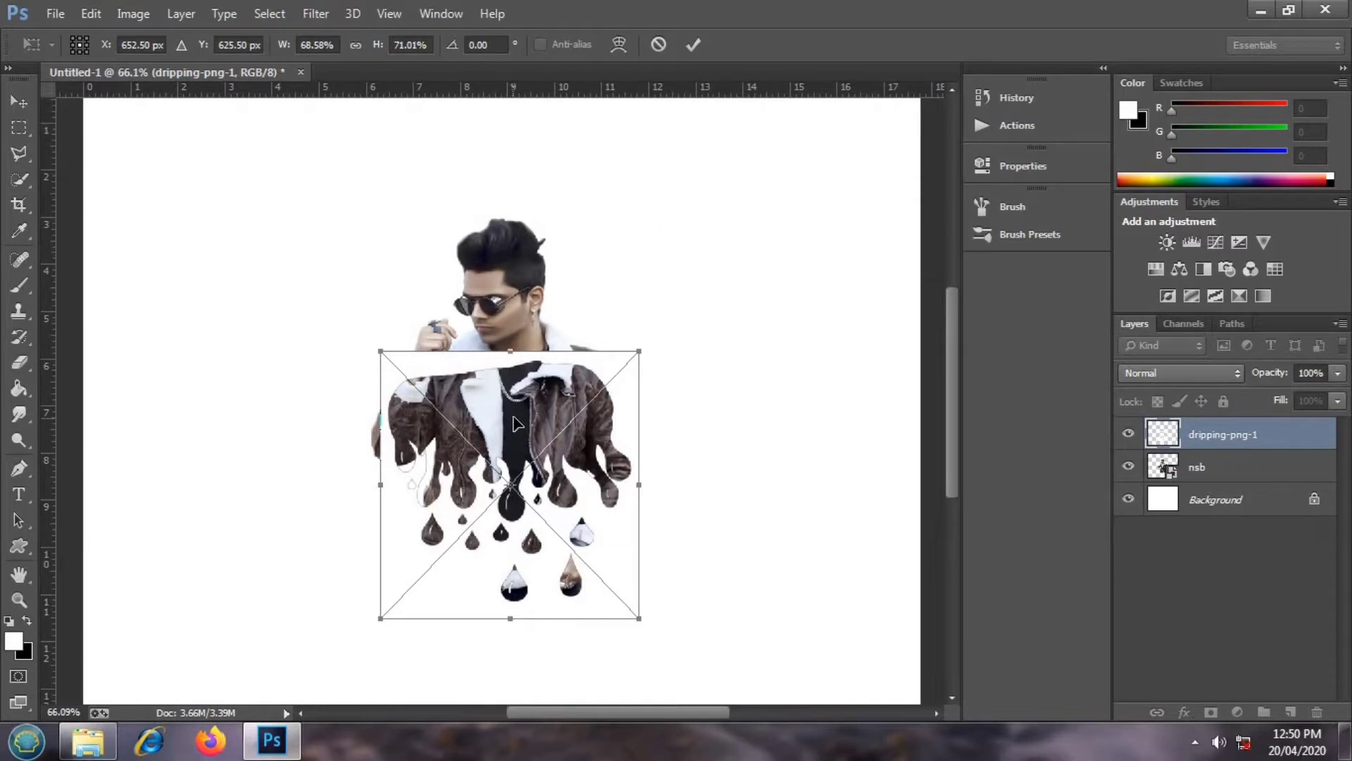
pyautogui.moveTo(637, 345); pyautogui.dragTo(652, 336)
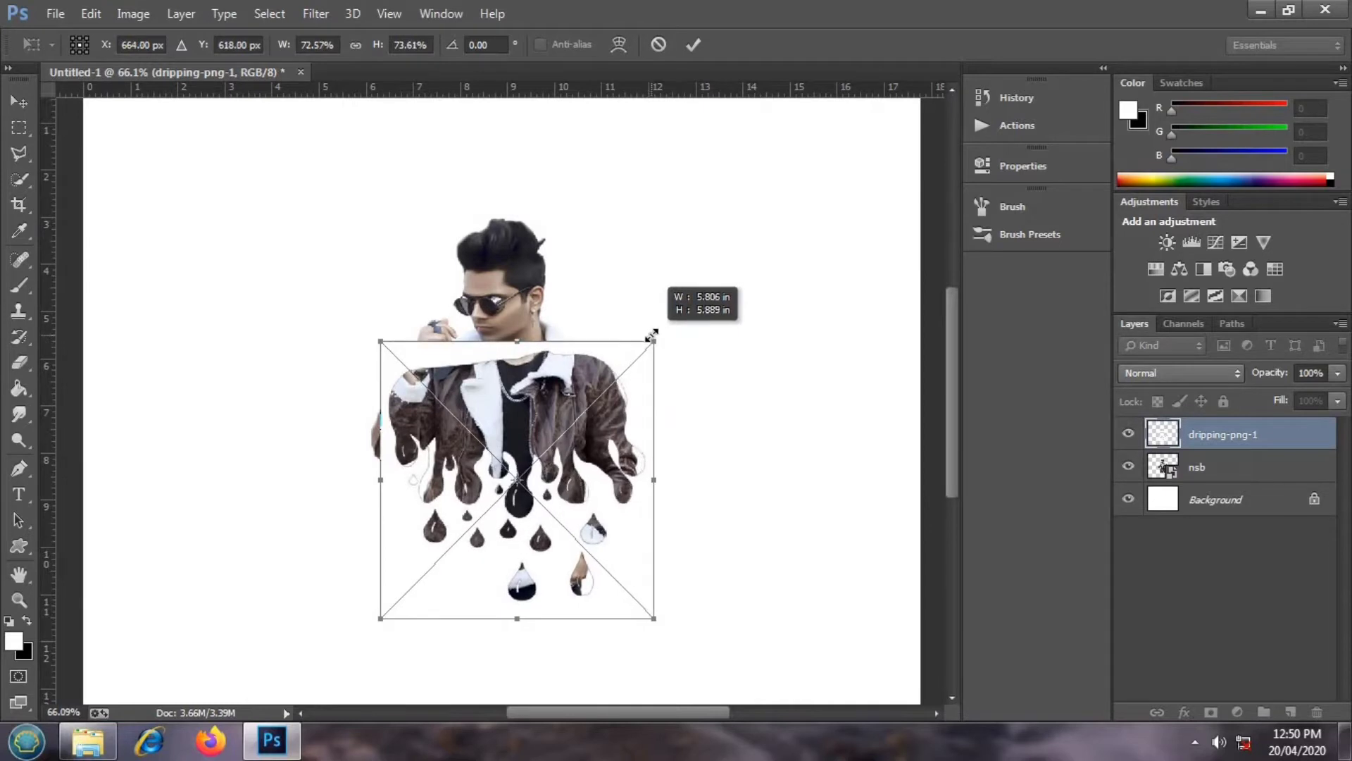
pyautogui.moveTo(610, 497); pyautogui.dragTo(600, 484)
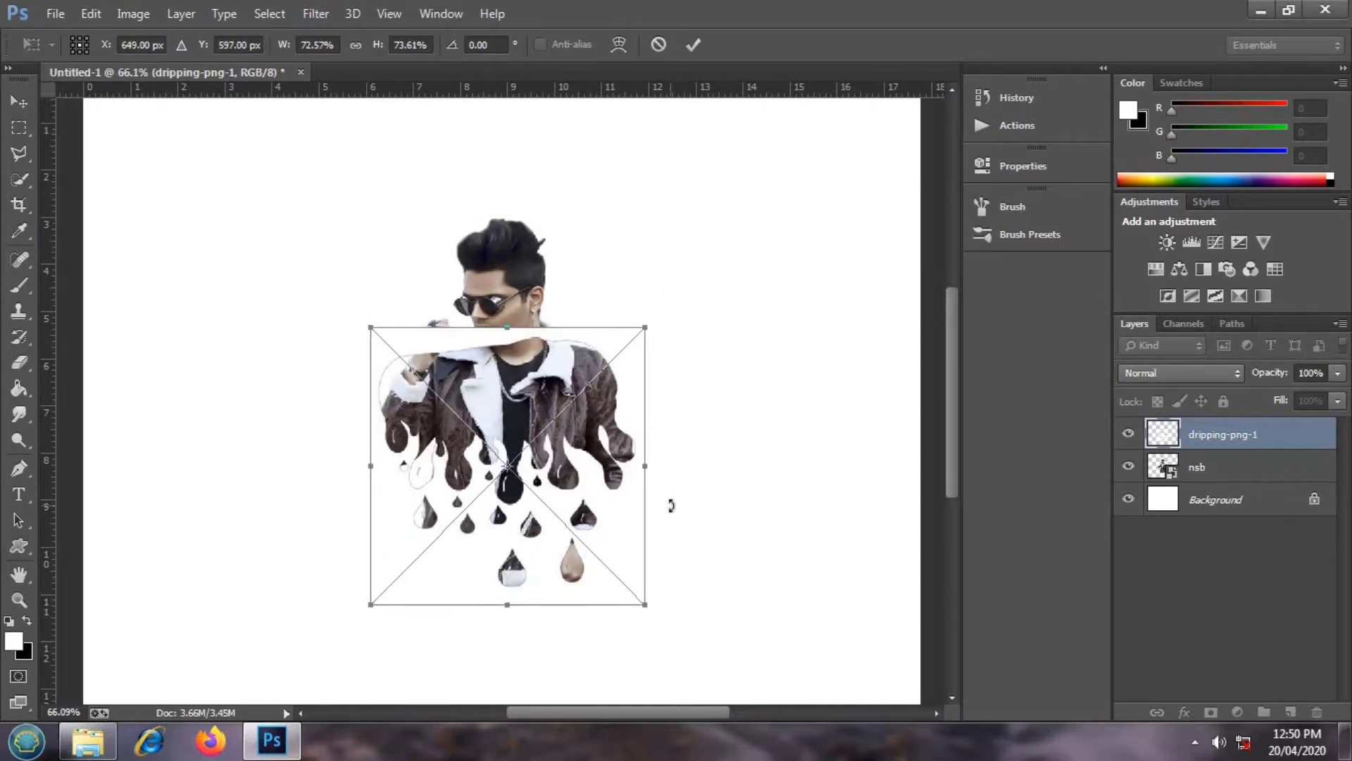
pyautogui.moveTo(534, 510); pyautogui.dragTo(530, 535)
pyautogui.moveTo(644, 621); pyautogui.dragTo(640, 614)
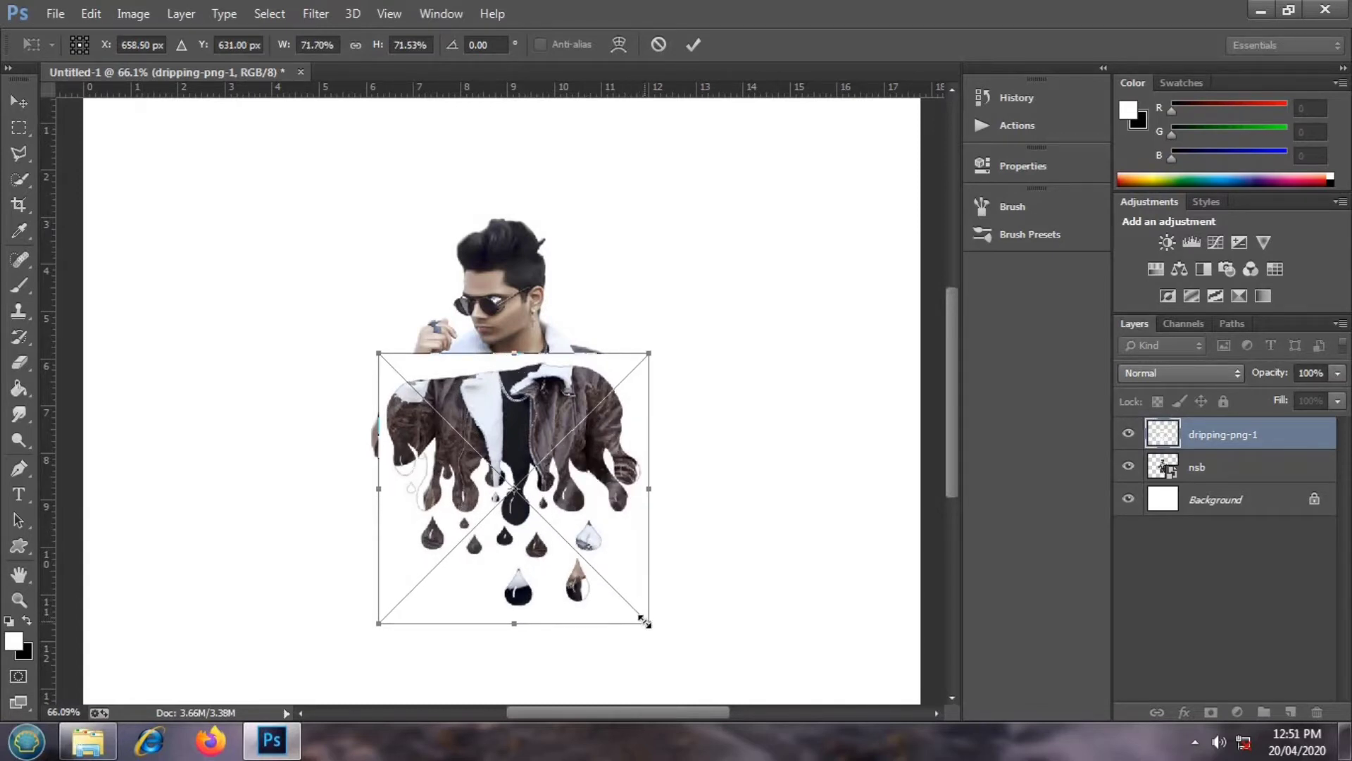
pyautogui.moveTo(643, 621); pyautogui.dragTo(638, 621)
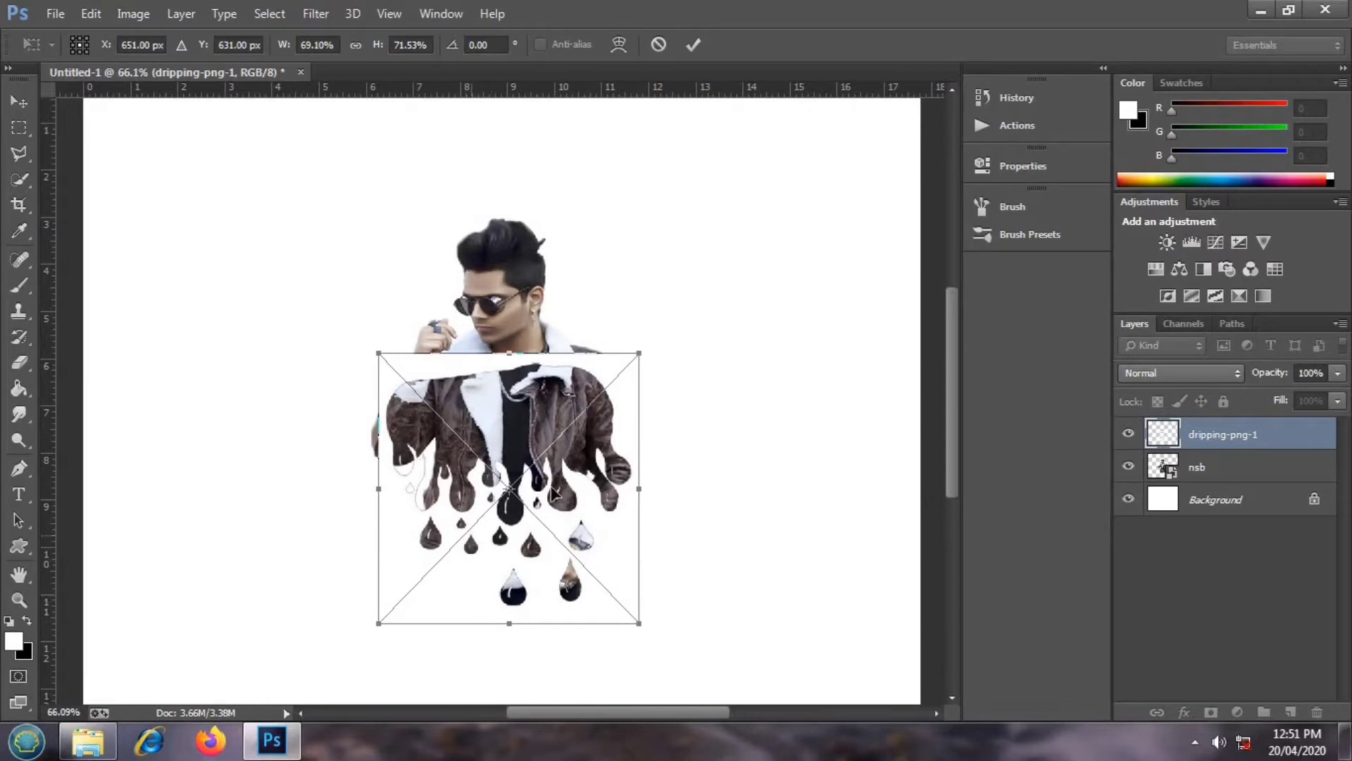
pyautogui.click(694, 45)
# Step: Rasterize the drip layer and erase its left edge to reveal the jacket
pyautogui.hscroll(2, 362, 383)
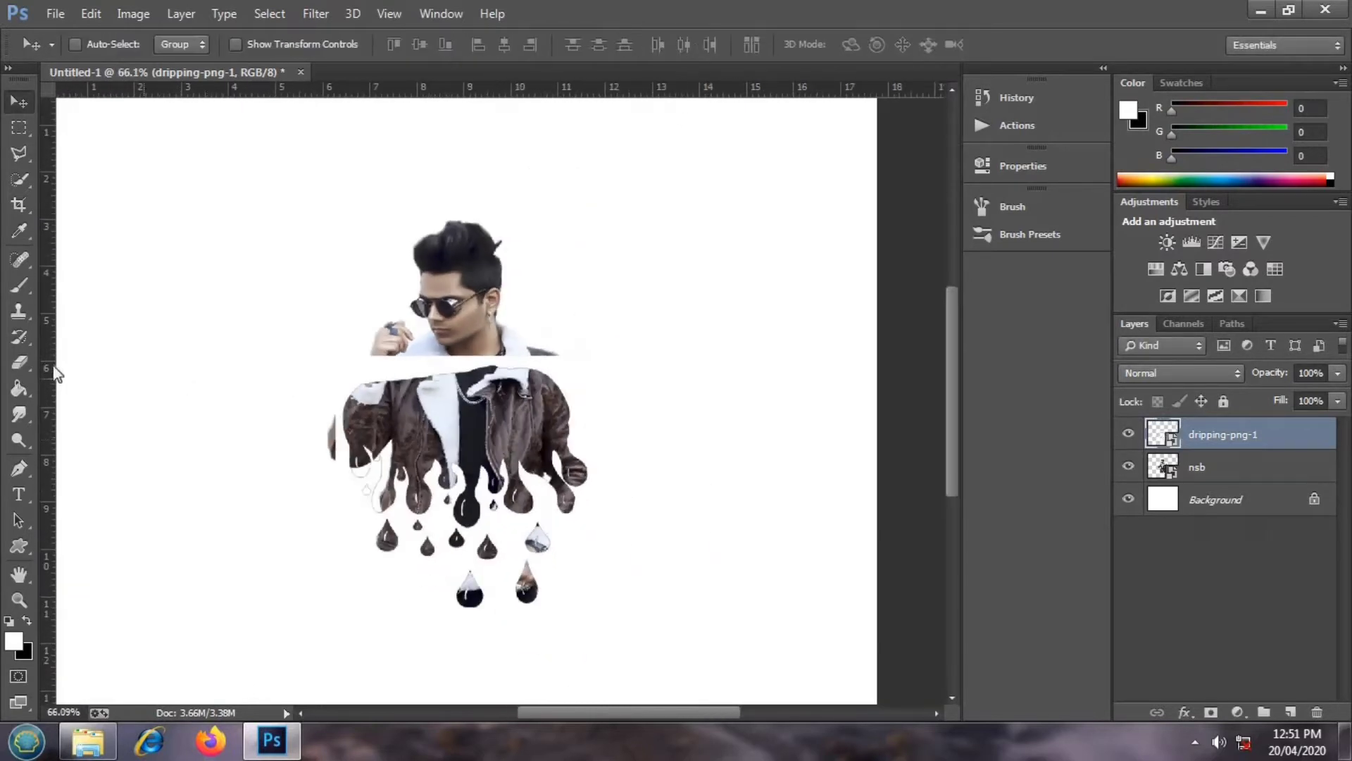
pyautogui.press('e')
pyautogui.rightClick(264, 337)
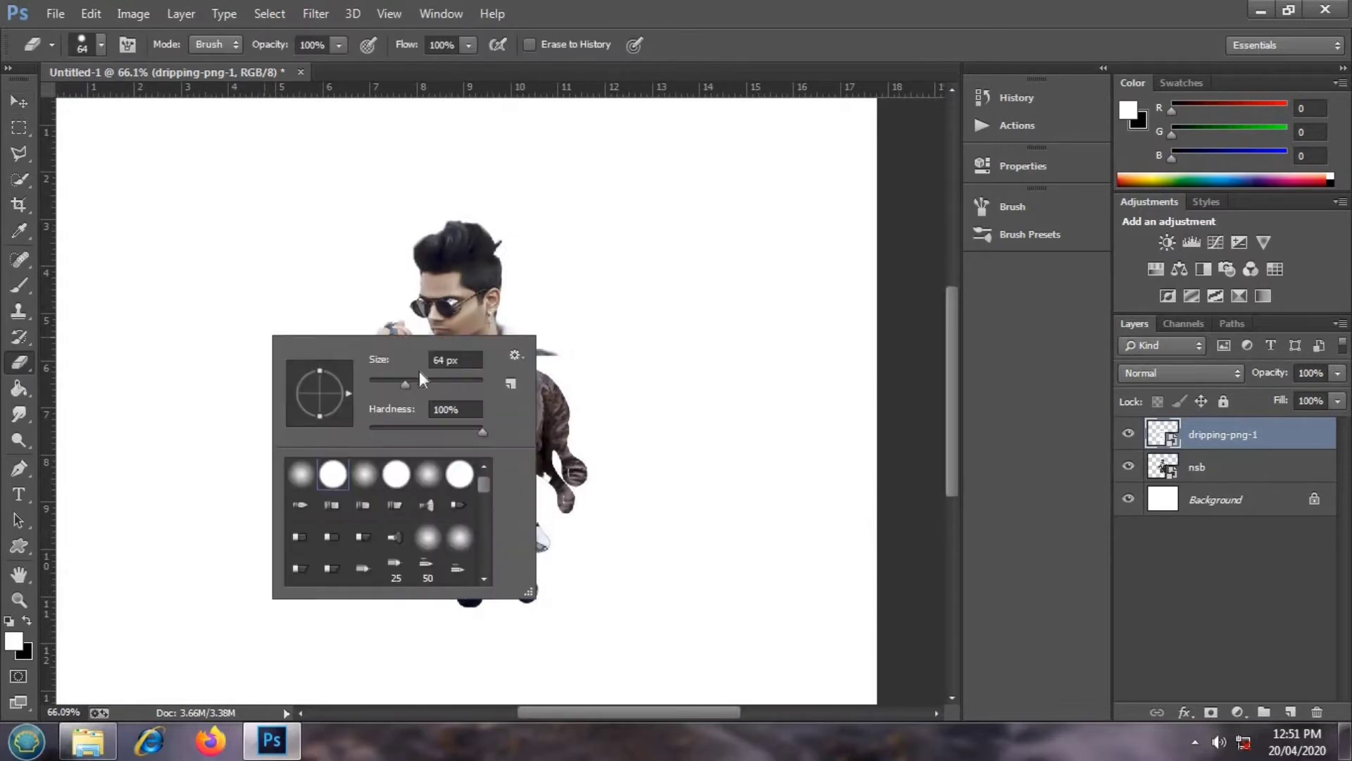
pyautogui.click(262, 356)
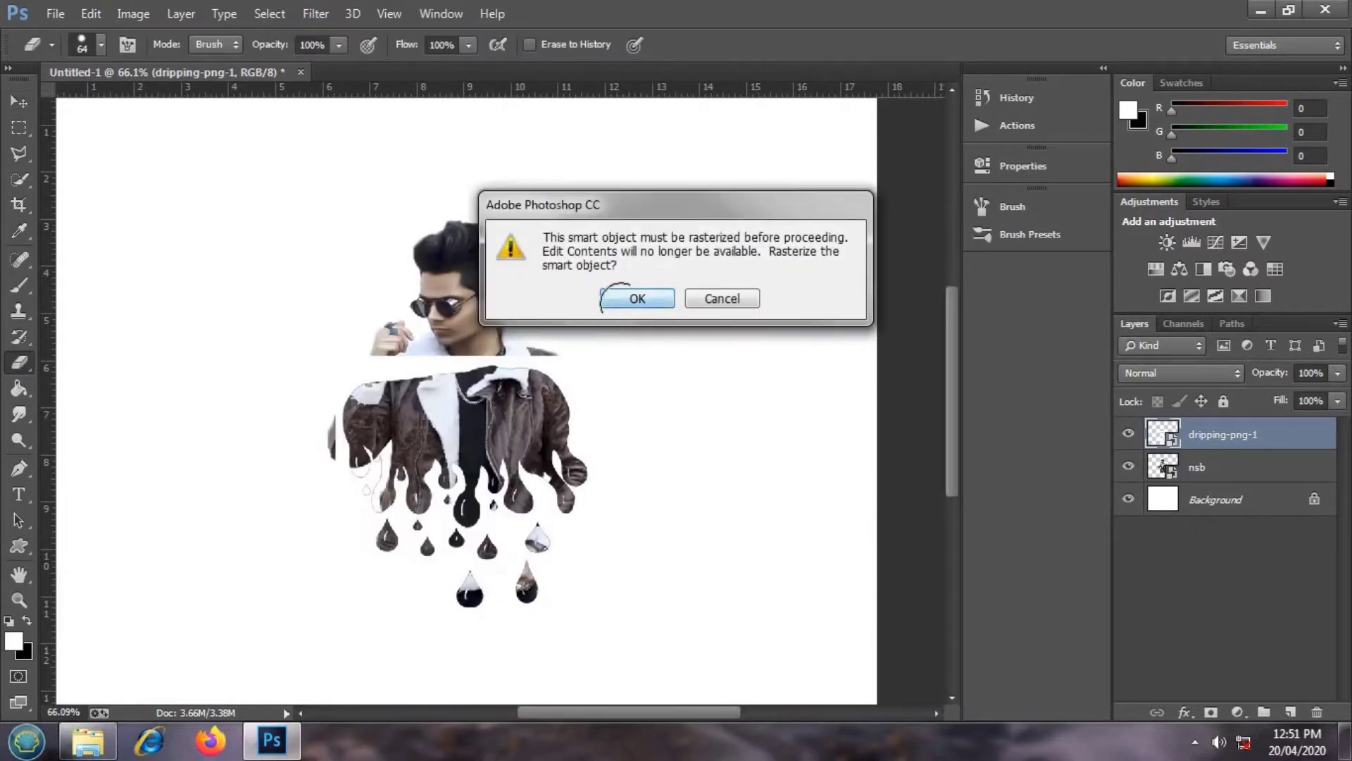
pyautogui.click(620, 301)
pyautogui.moveTo(336, 430)
pyautogui.mouseDown()
pyautogui.moveTo(571, 355)
pyautogui.moveTo(567, 389)
pyautogui.mouseUp()
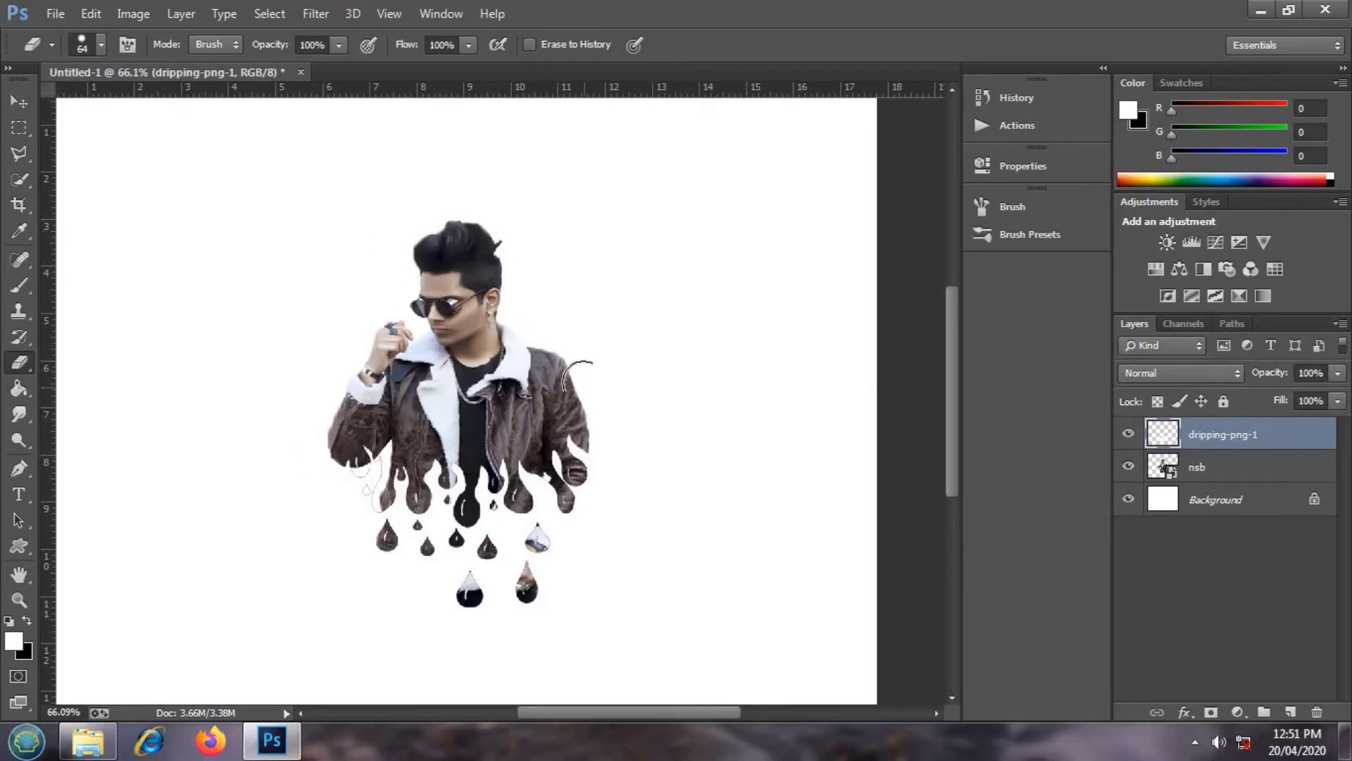
# Step: Merge all visible layers into a single Background layer
pyautogui.rightClick(1251, 445)
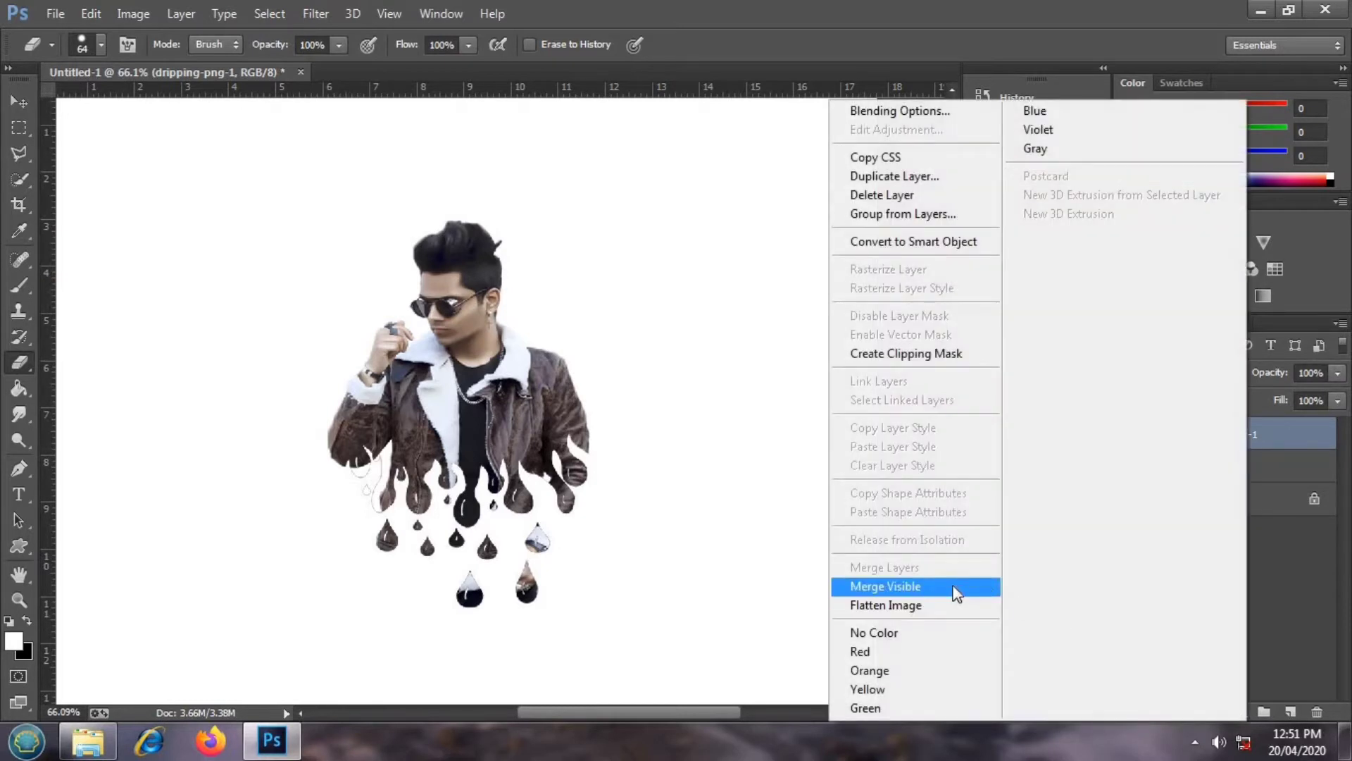
pyautogui.click(957, 593)
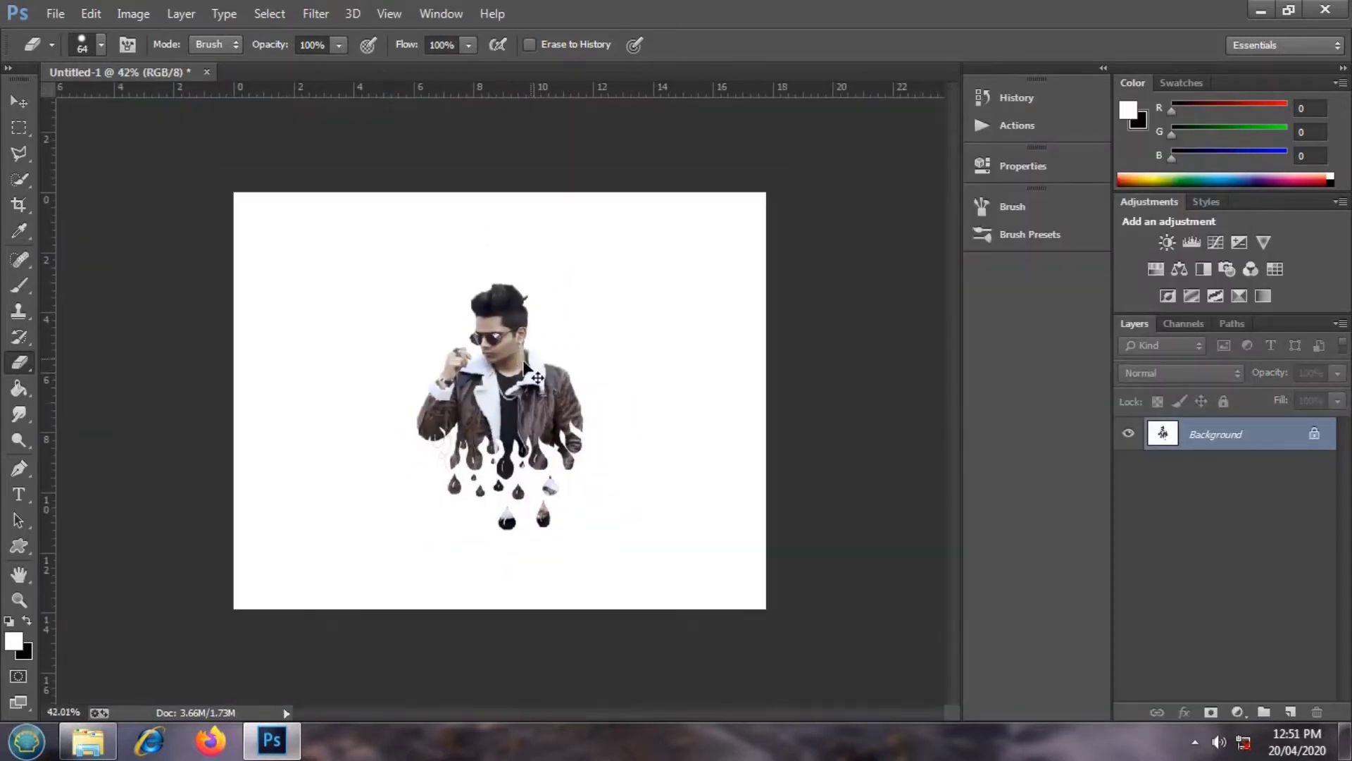
pyautogui.scroll(3, 525, 364)
pyautogui.scroll(-2, 513, 367)
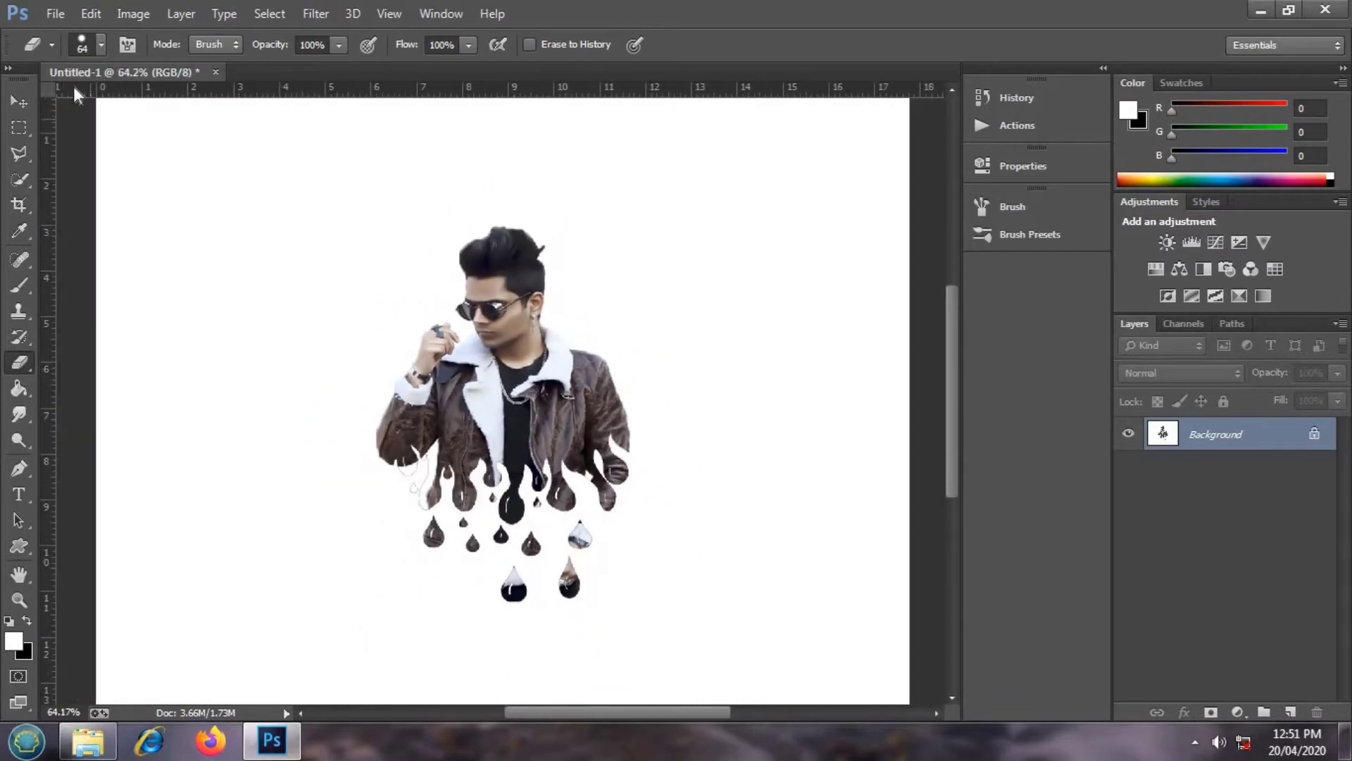
pyautogui.click(55, 16)
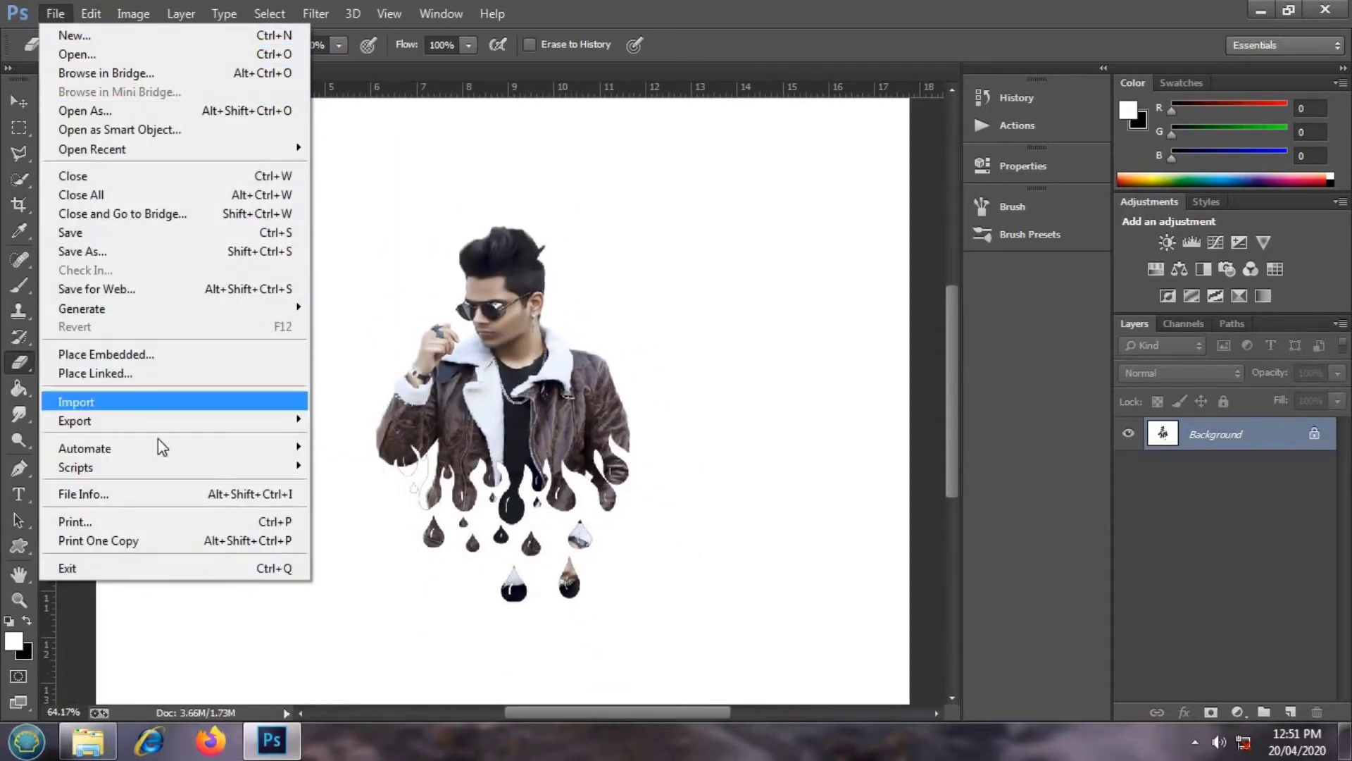
# Step: Save the image as JPEG 'msy picture' at maximum quality 12
pyautogui.click(123, 254)
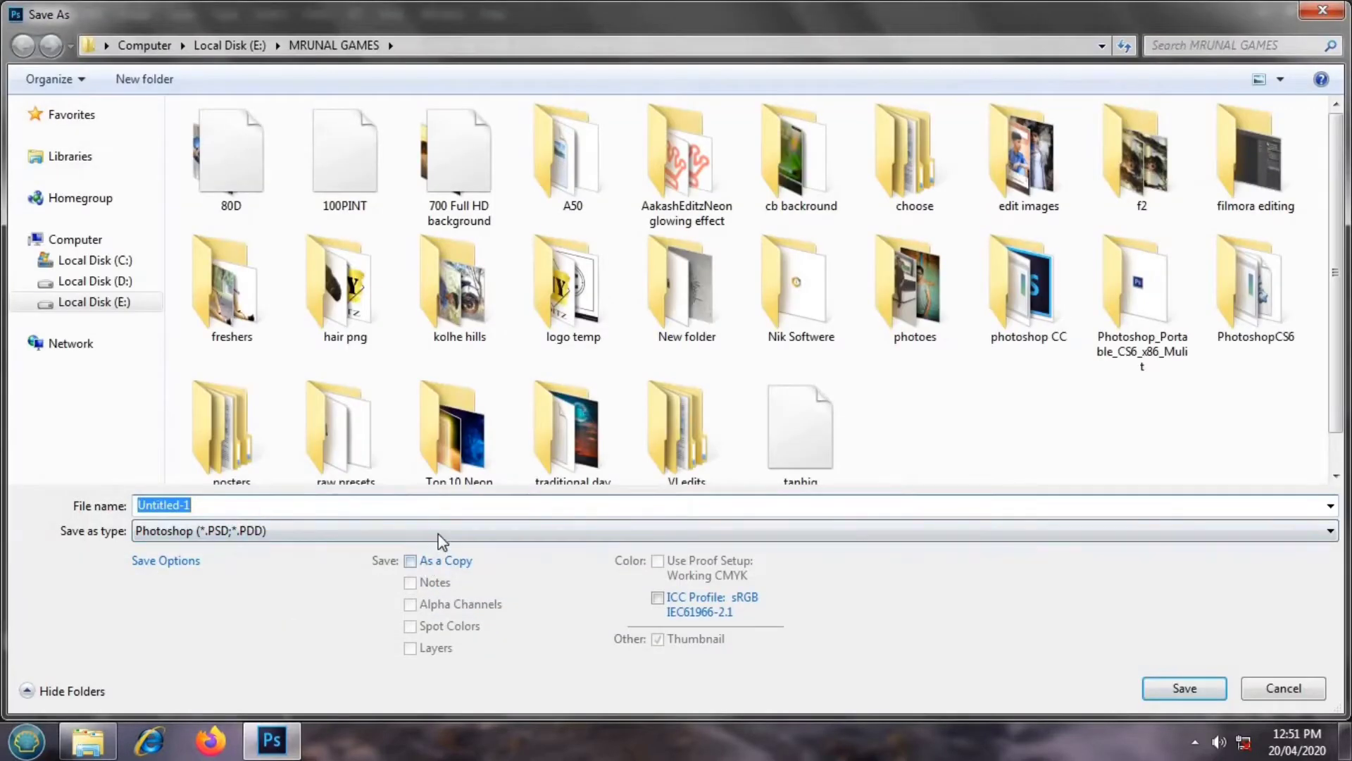
pyautogui.click(438, 533)
pyautogui.click(240, 338)
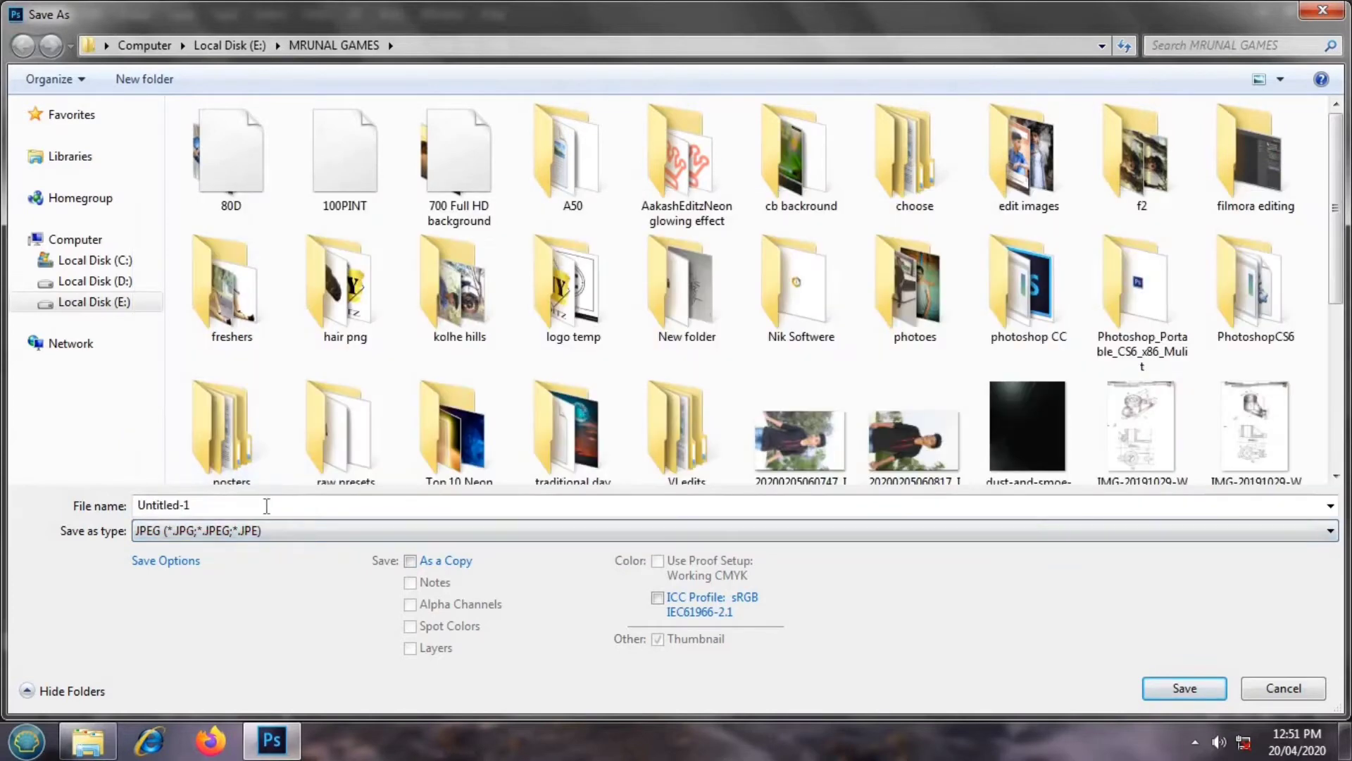
pyautogui.click(266, 506)
pyautogui.press('BackSpace')
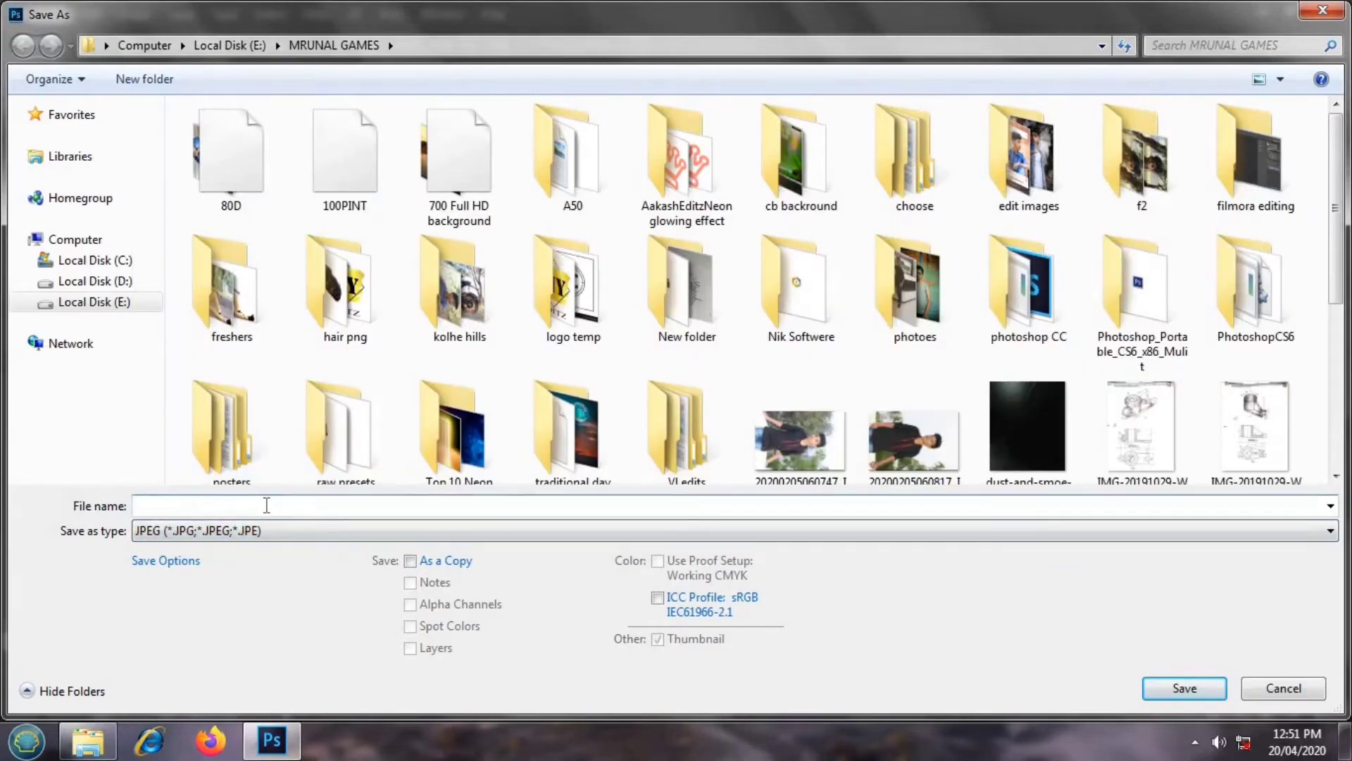
pyautogui.write('mfsd')
pyautogui.press('BackSpace')
pyautogui.press('BackSpace')
pyautogui.press('BackSpace')
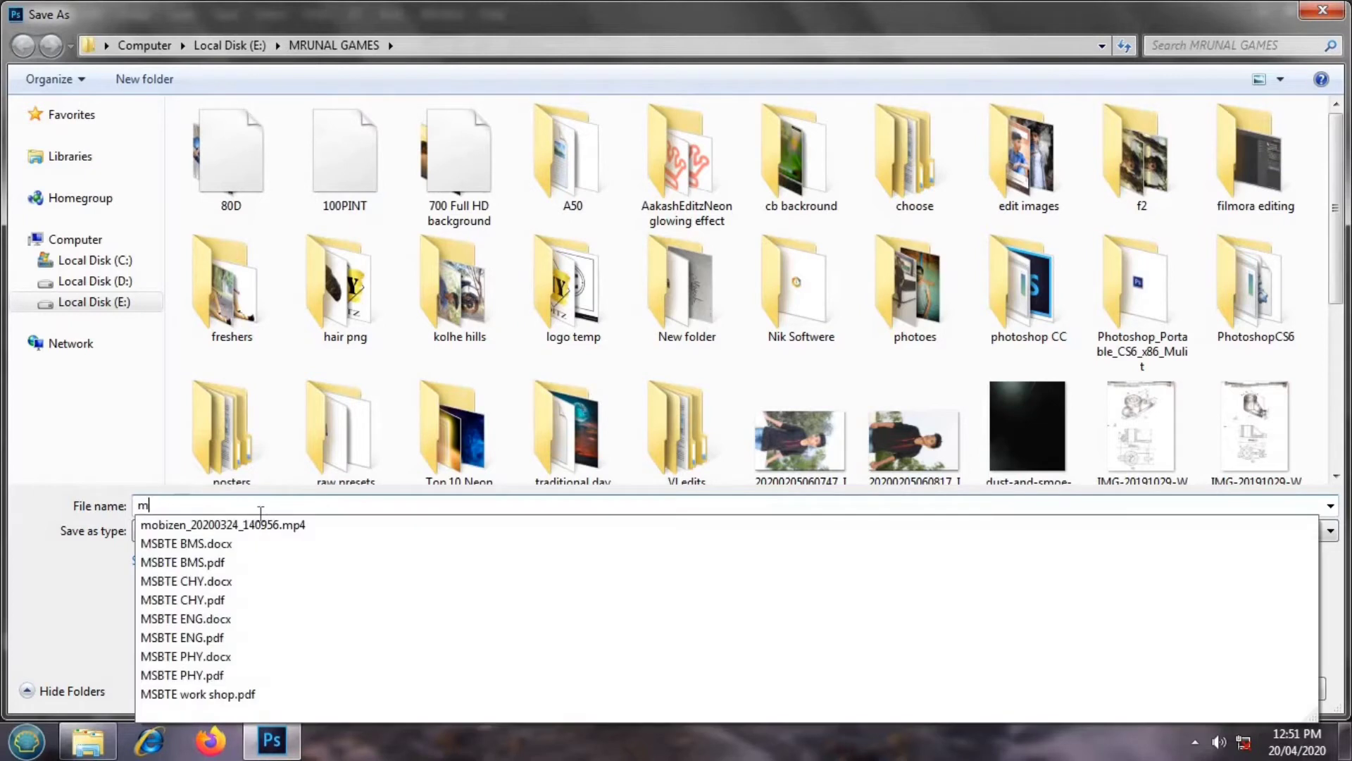
pyautogui.write('sy picture')
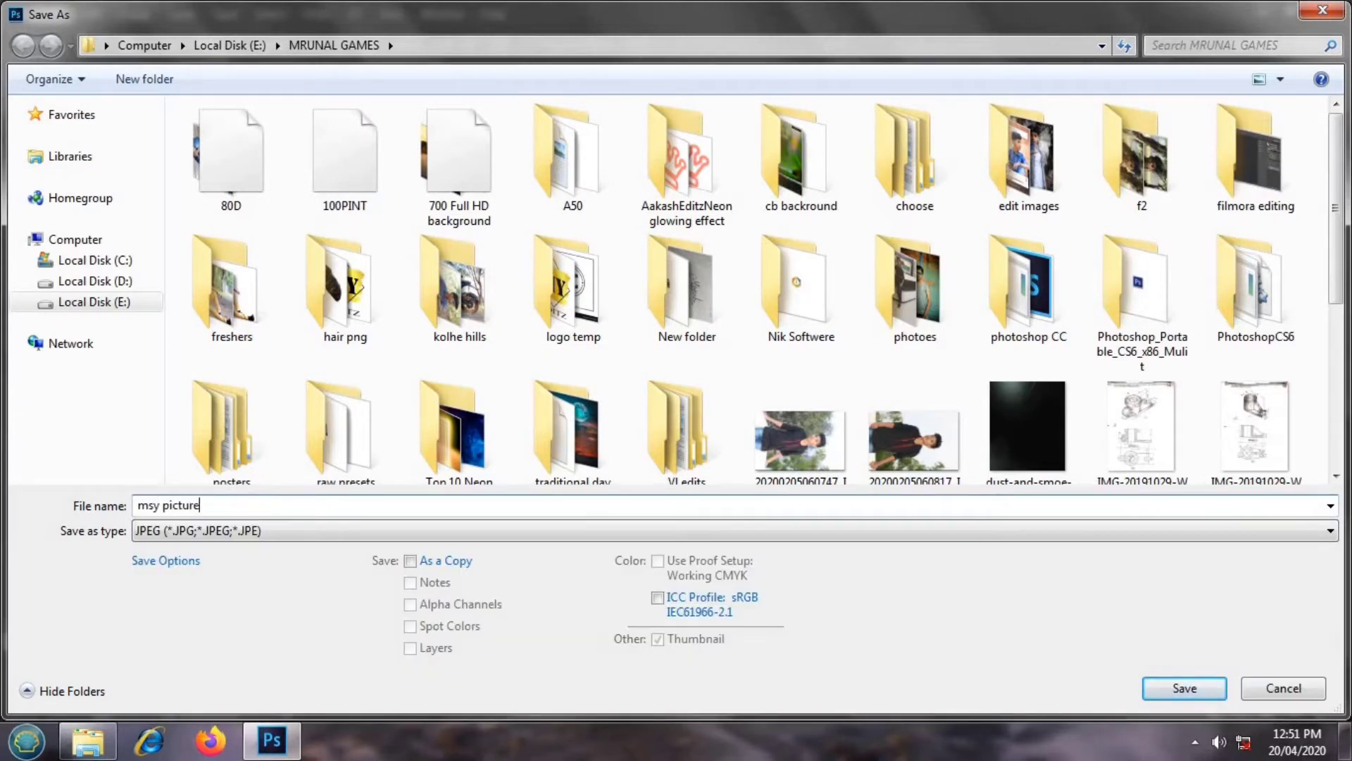
pyautogui.click(1161, 687)
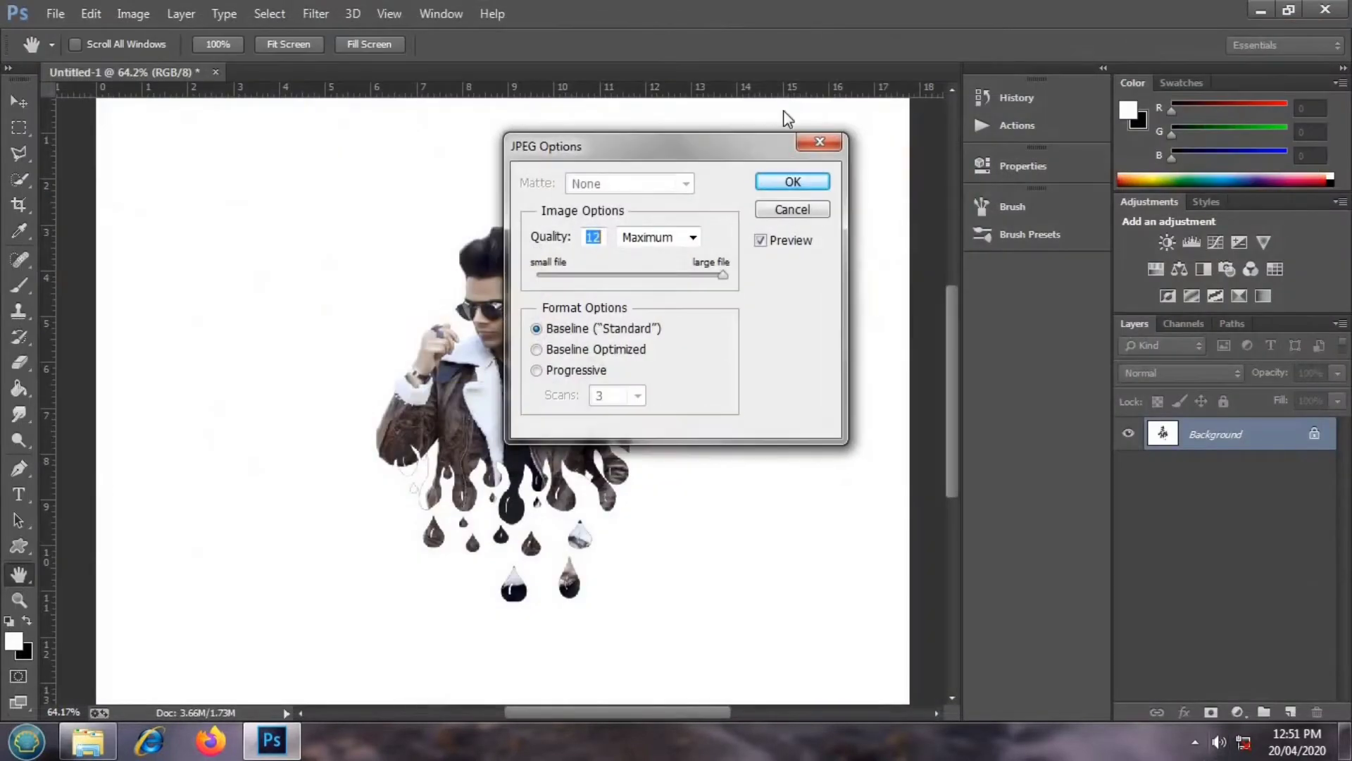
pyautogui.click(790, 181)
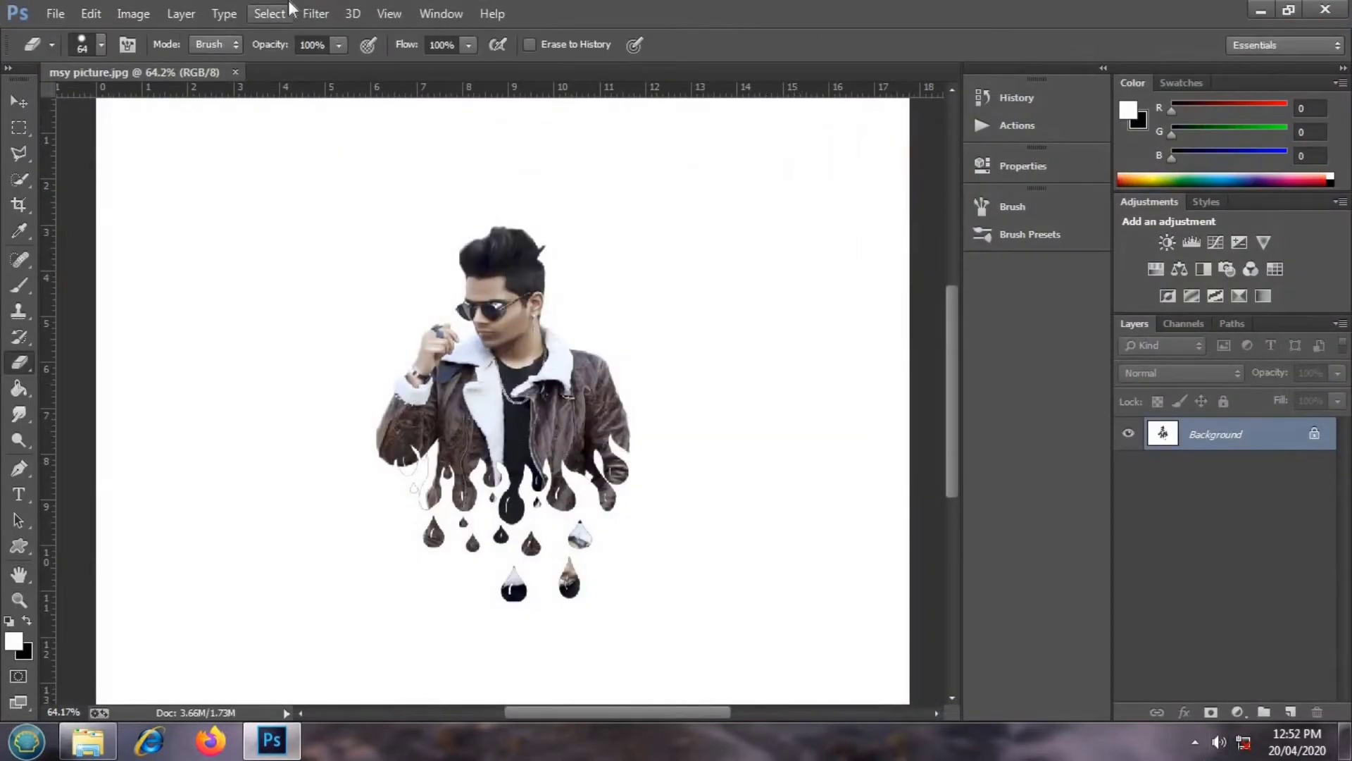
pyautogui.click(55, 15)
# Step: Reopen the saved msy picture.jpg file
pyautogui.click(78, 49)
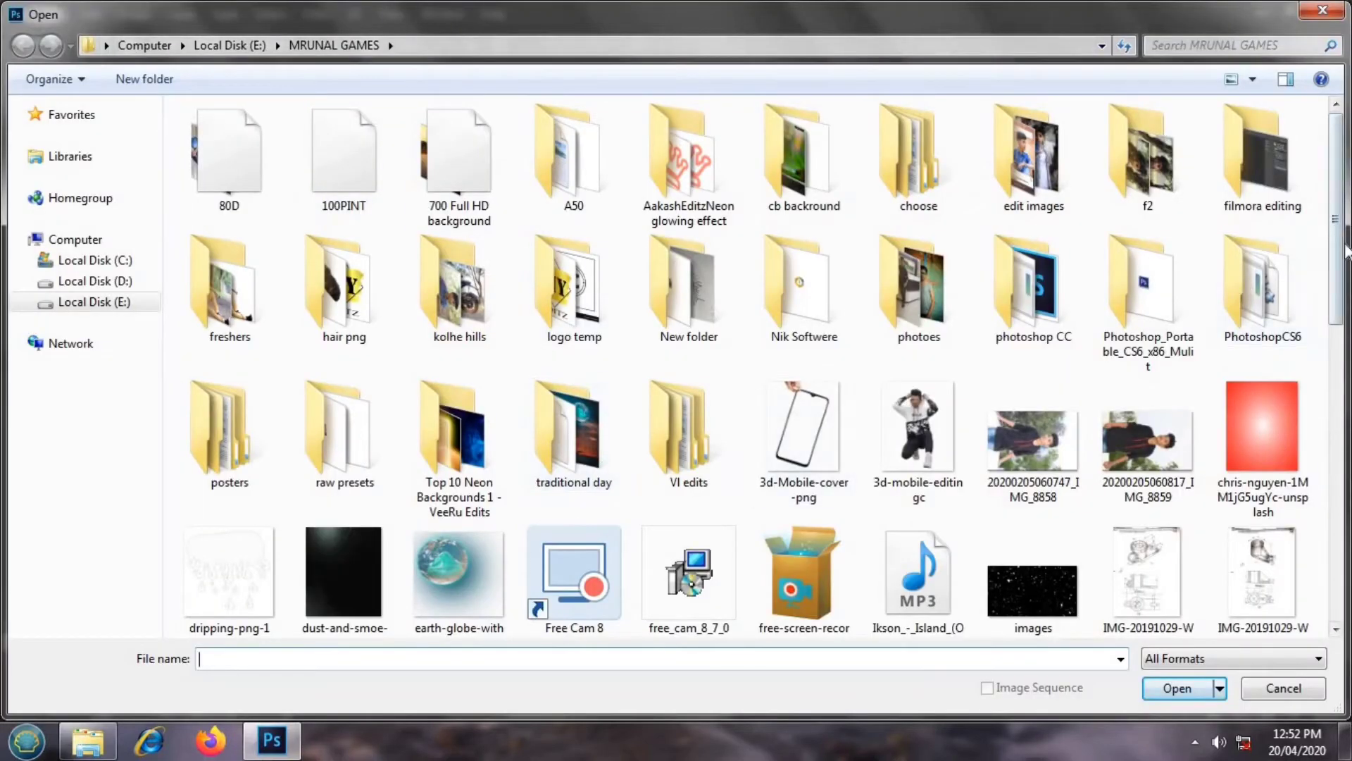
pyautogui.moveTo(1345, 250); pyautogui.dragTo(1347, 484)
pyautogui.click(1053, 352)
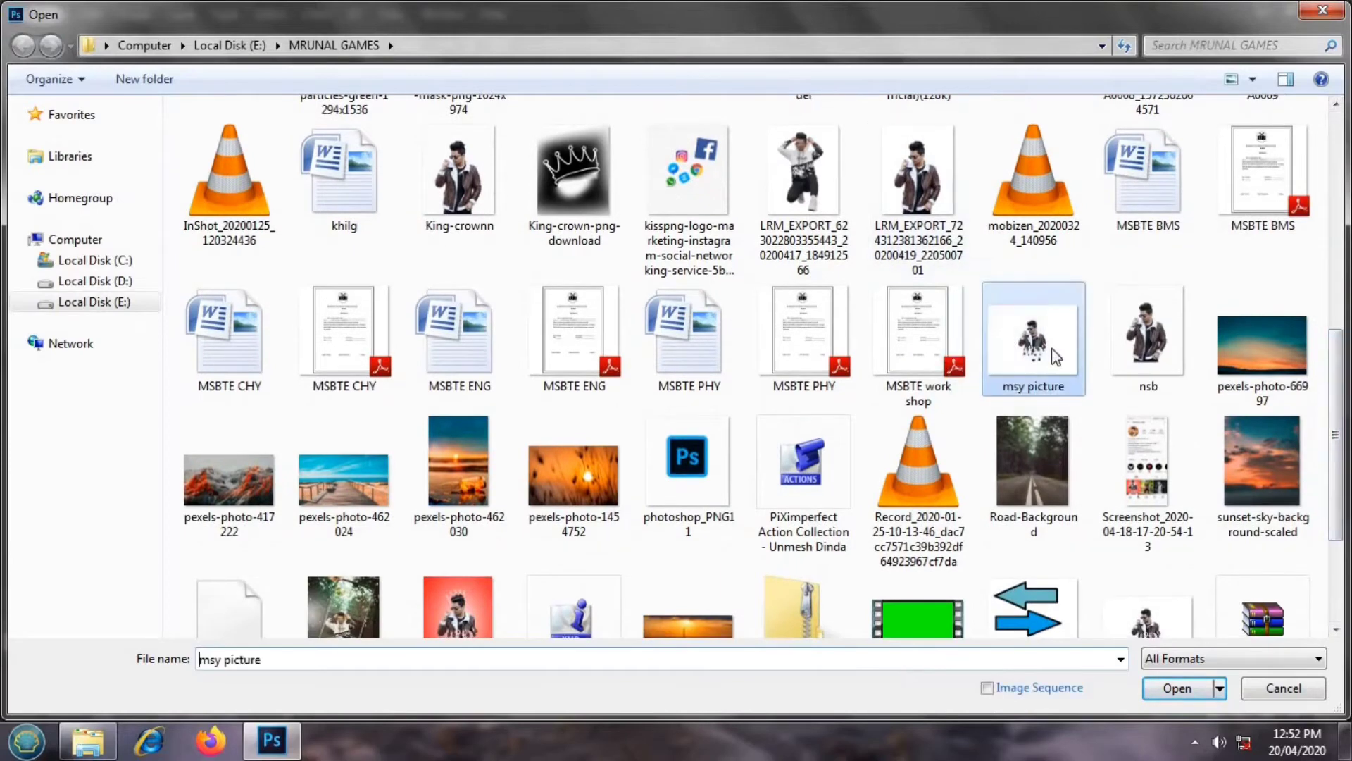
pyautogui.click(1200, 693)
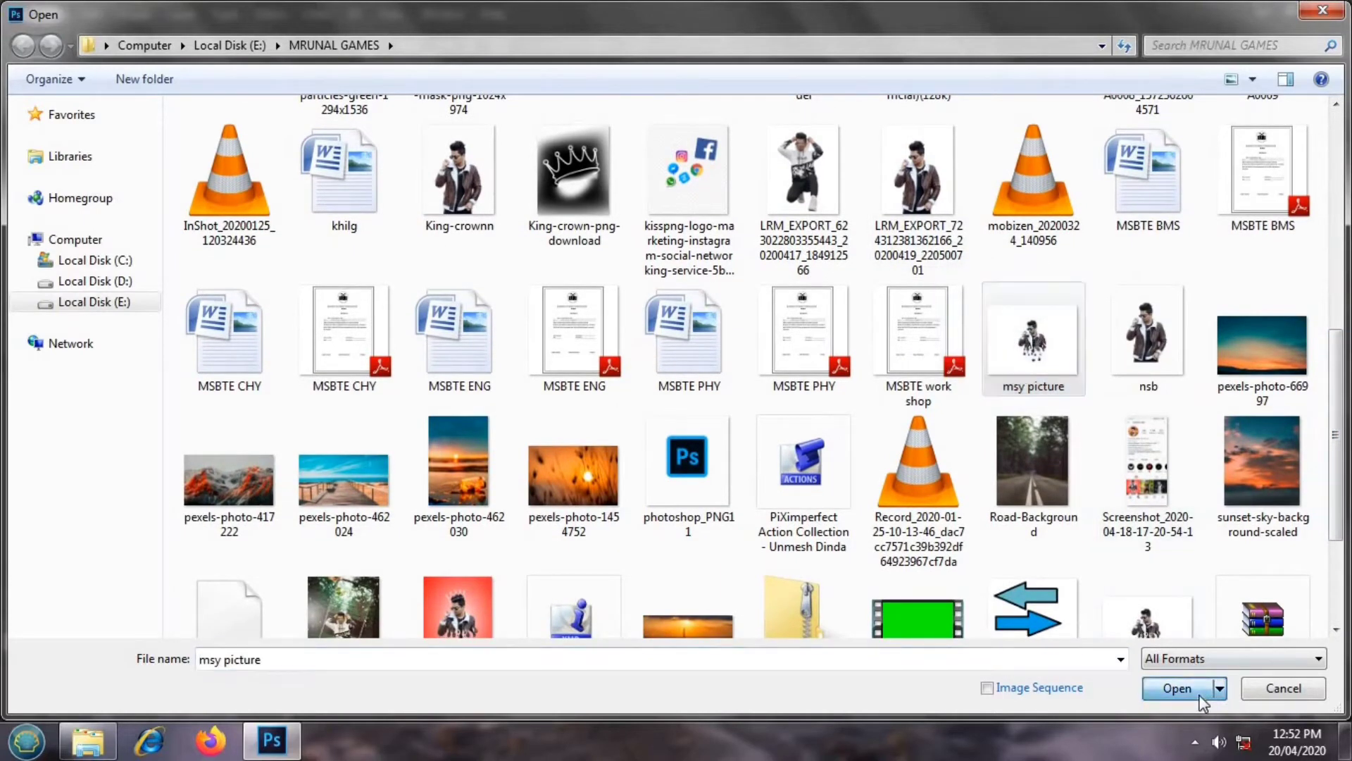
# Step: Magic-erase the white background to transparency and add an empty Layer 1
pyautogui.scroll(-2, 440, 300)
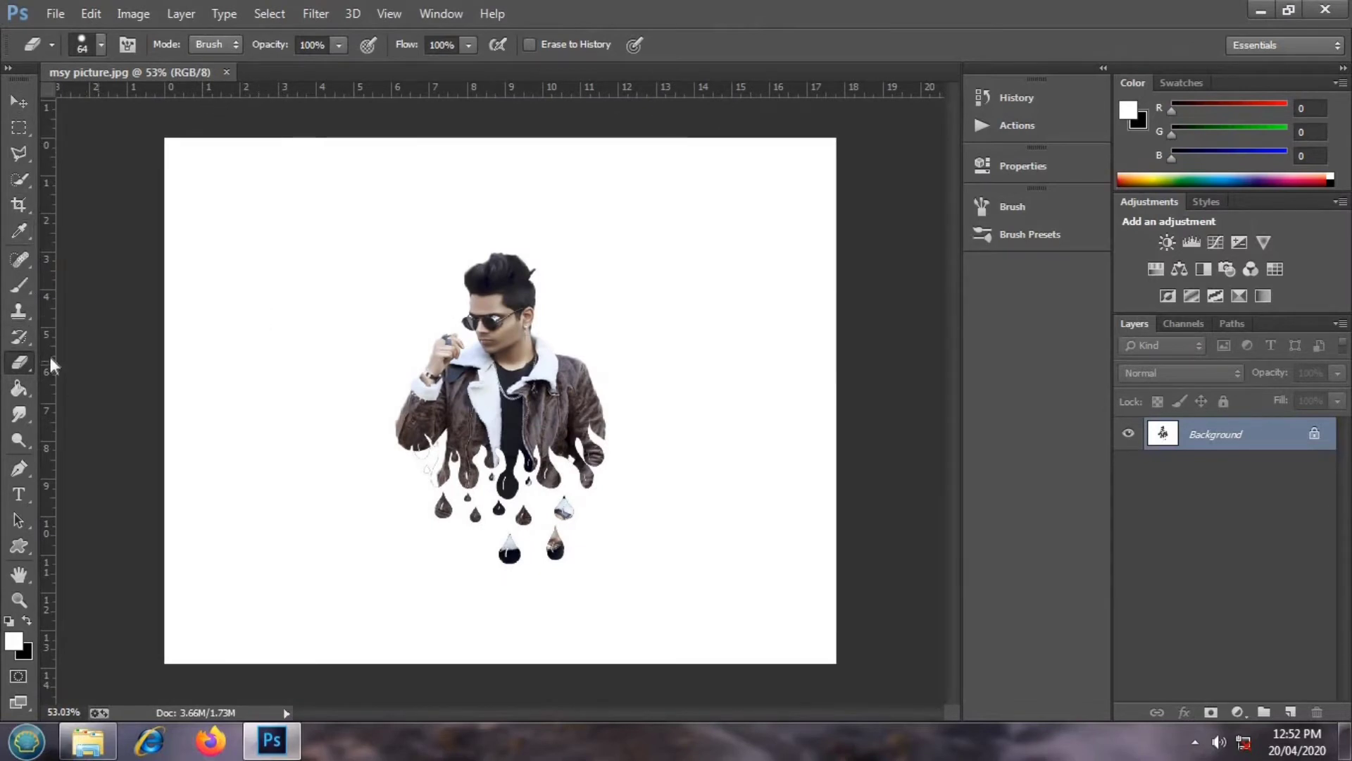
pyautogui.rightClick(27, 364)
pyautogui.click(75, 392)
pyautogui.click(254, 380)
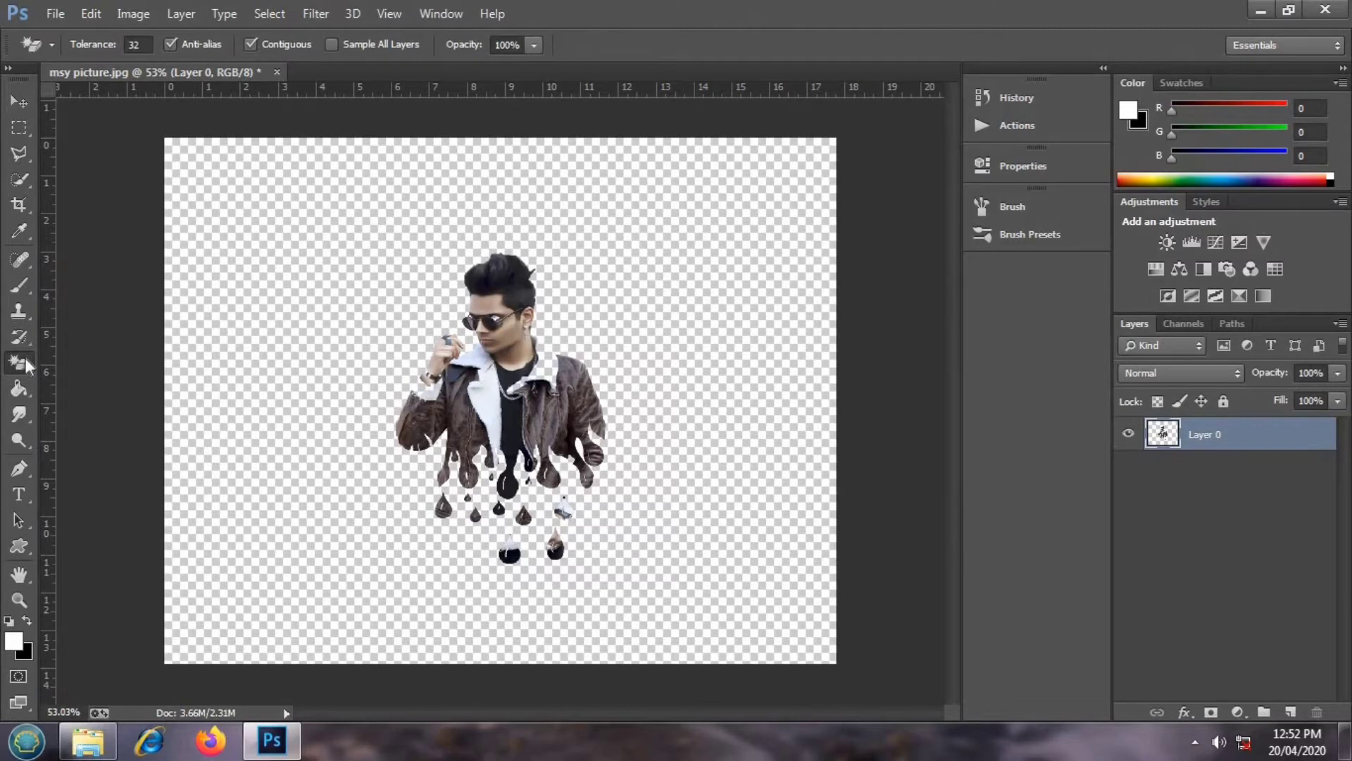
pyautogui.scroll(3, 506, 329)
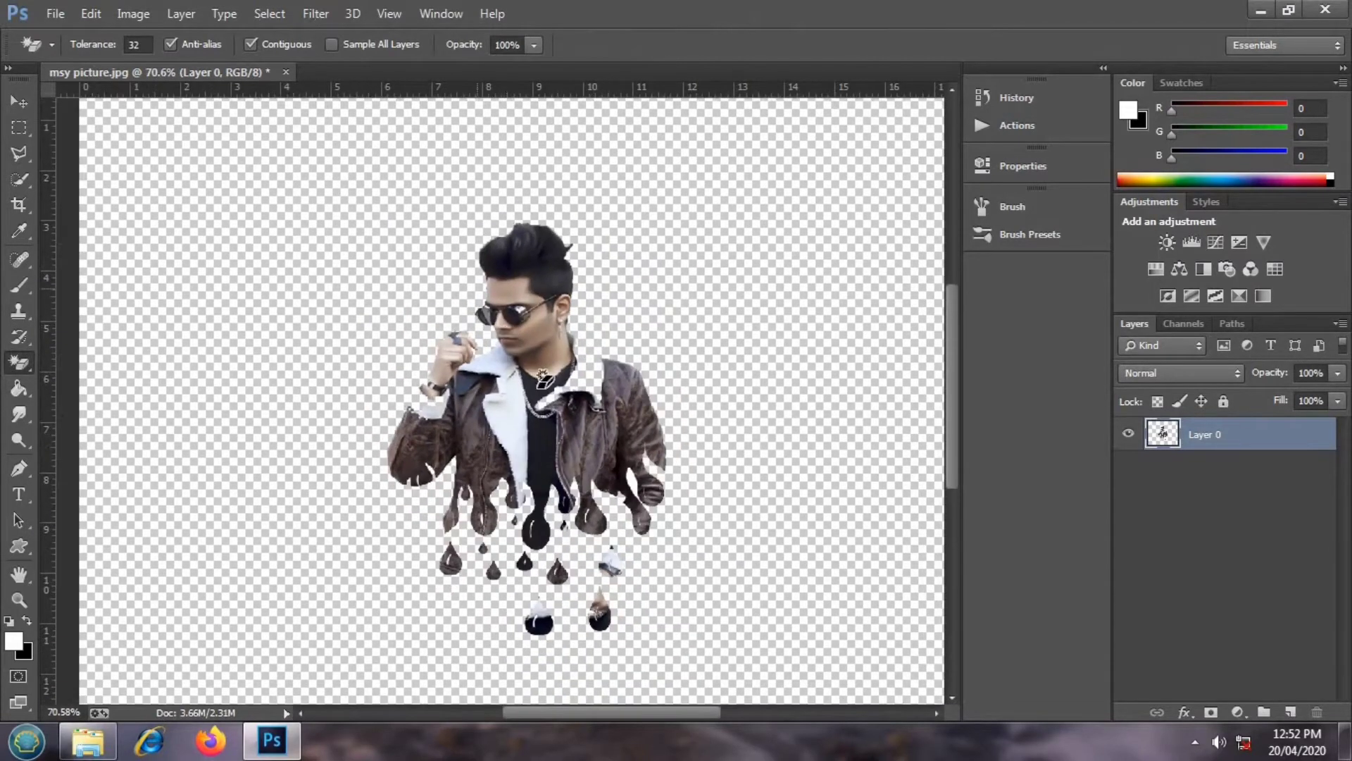
pyautogui.scroll(2, 423, 418)
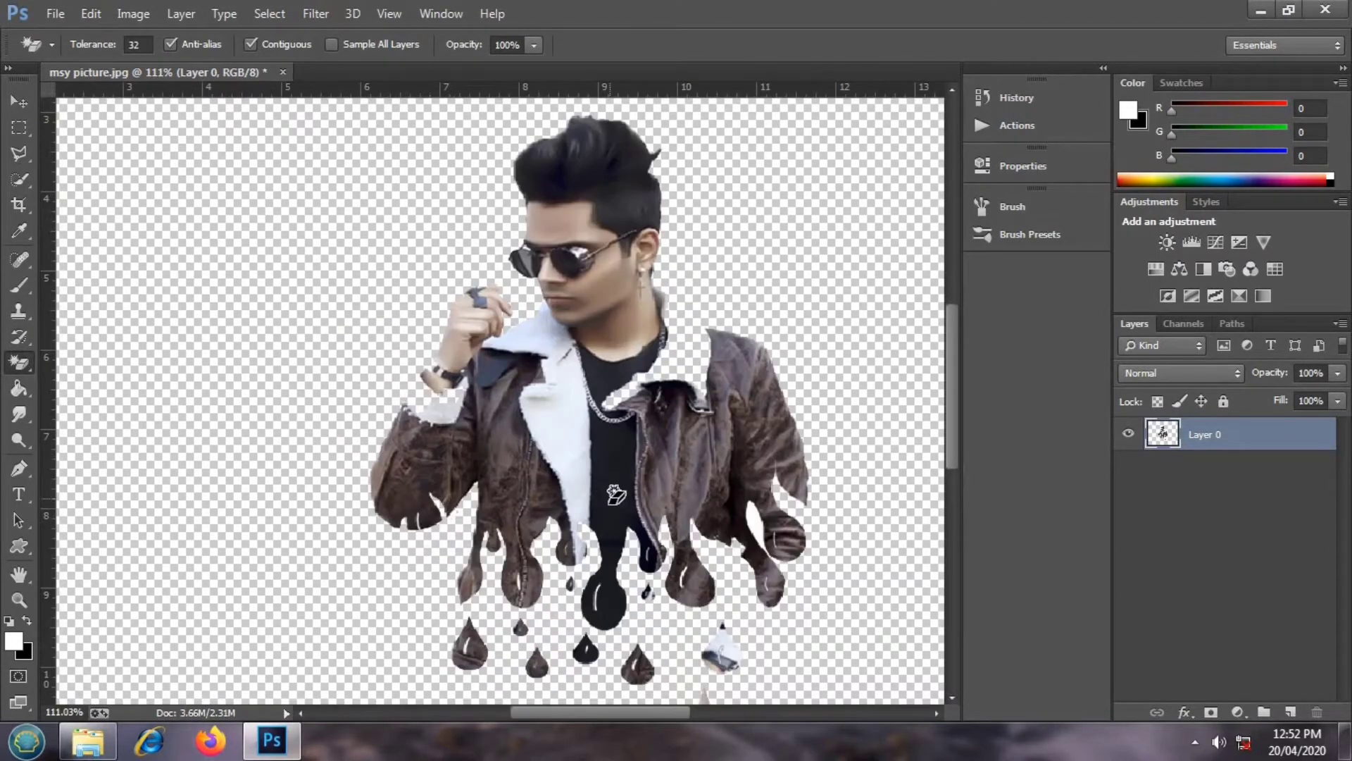
pyautogui.scroll(-2, 639, 386)
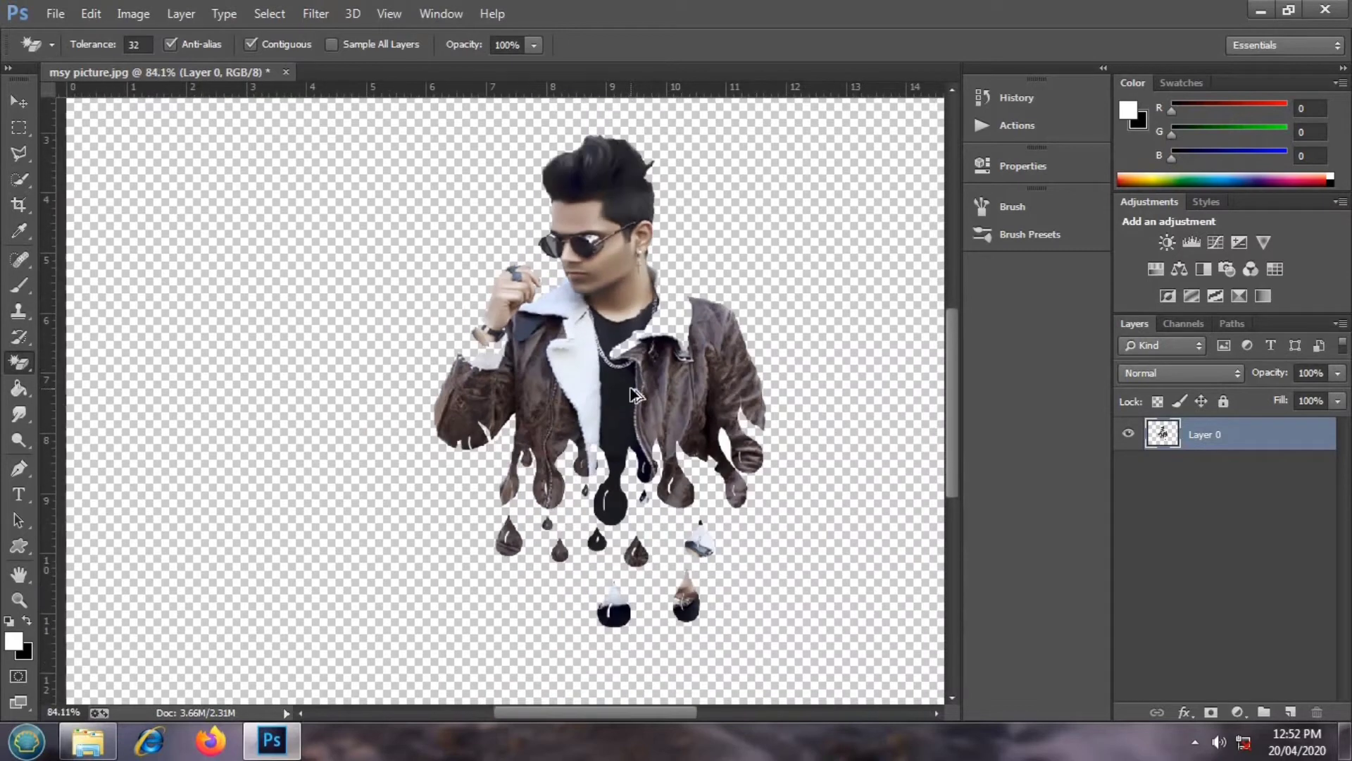
pyautogui.scroll(-1, 754, 530)
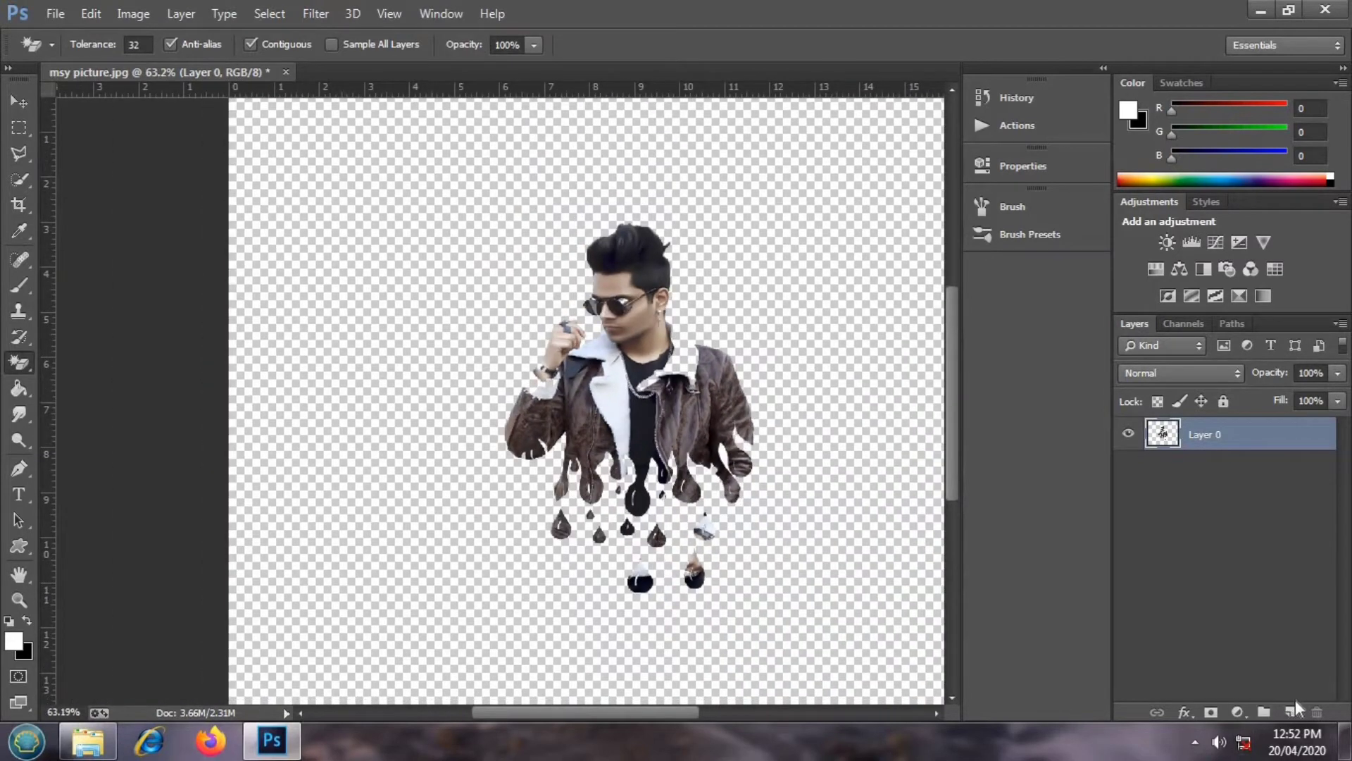
pyautogui.click(1290, 711)
# Step: Place the nsb photo as an embedded layer in msy picture
pyautogui.click(55, 13)
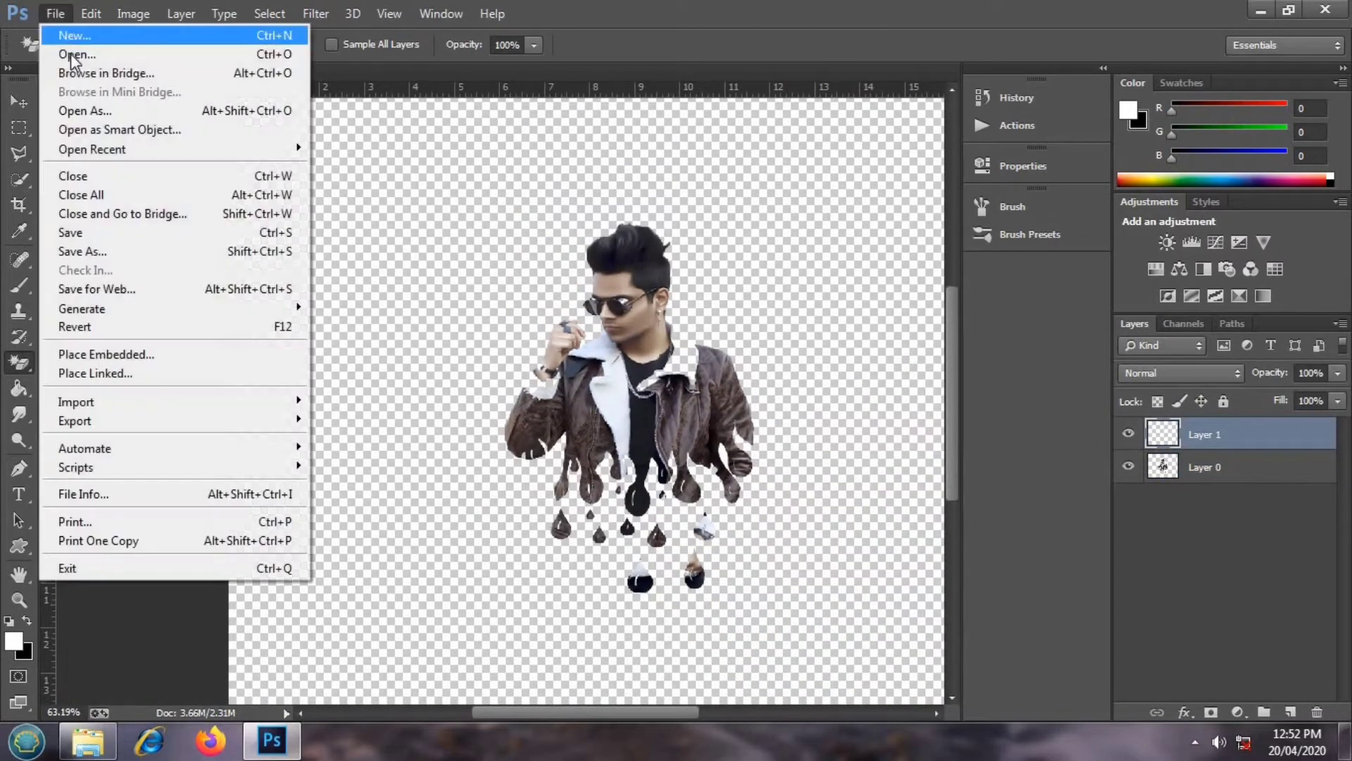
pyautogui.click(157, 353)
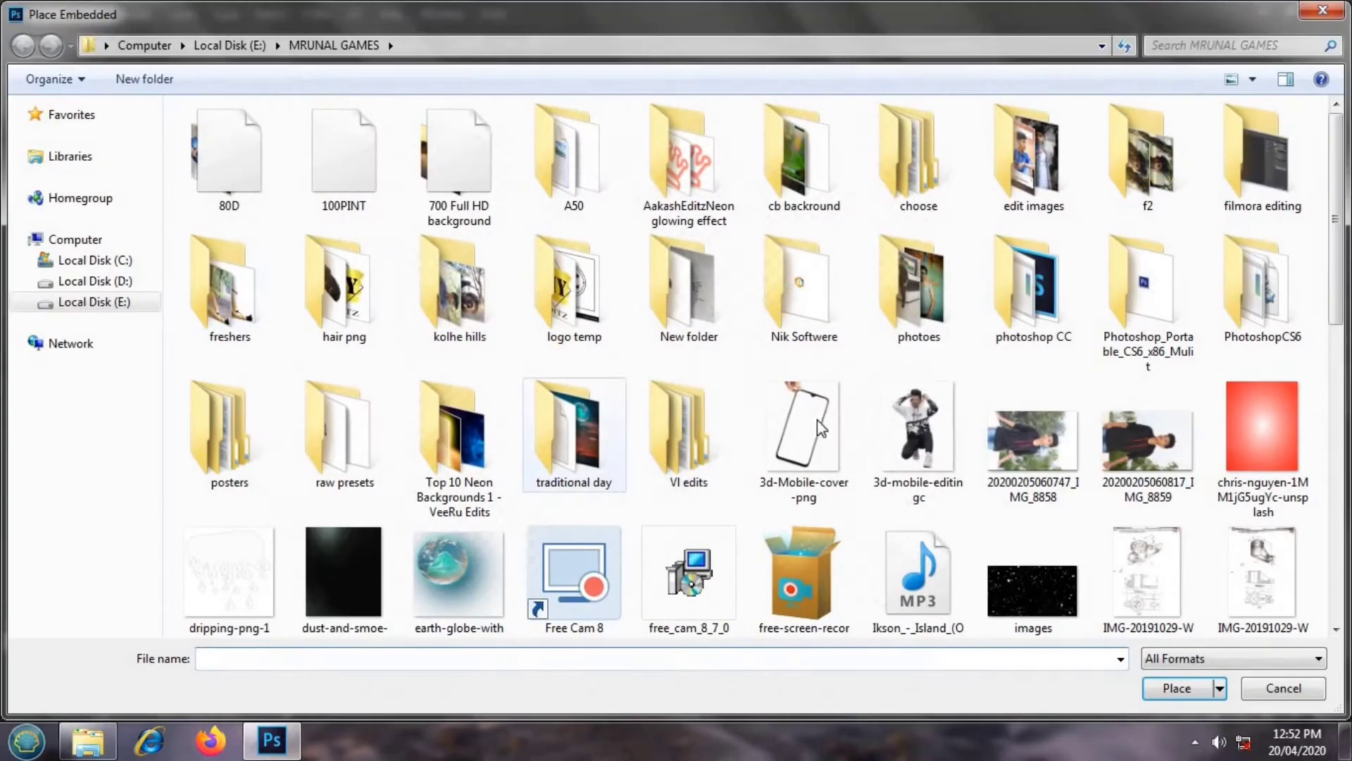
pyautogui.scroll(-3, 747, 366)
pyautogui.doubleClick(1149, 514)
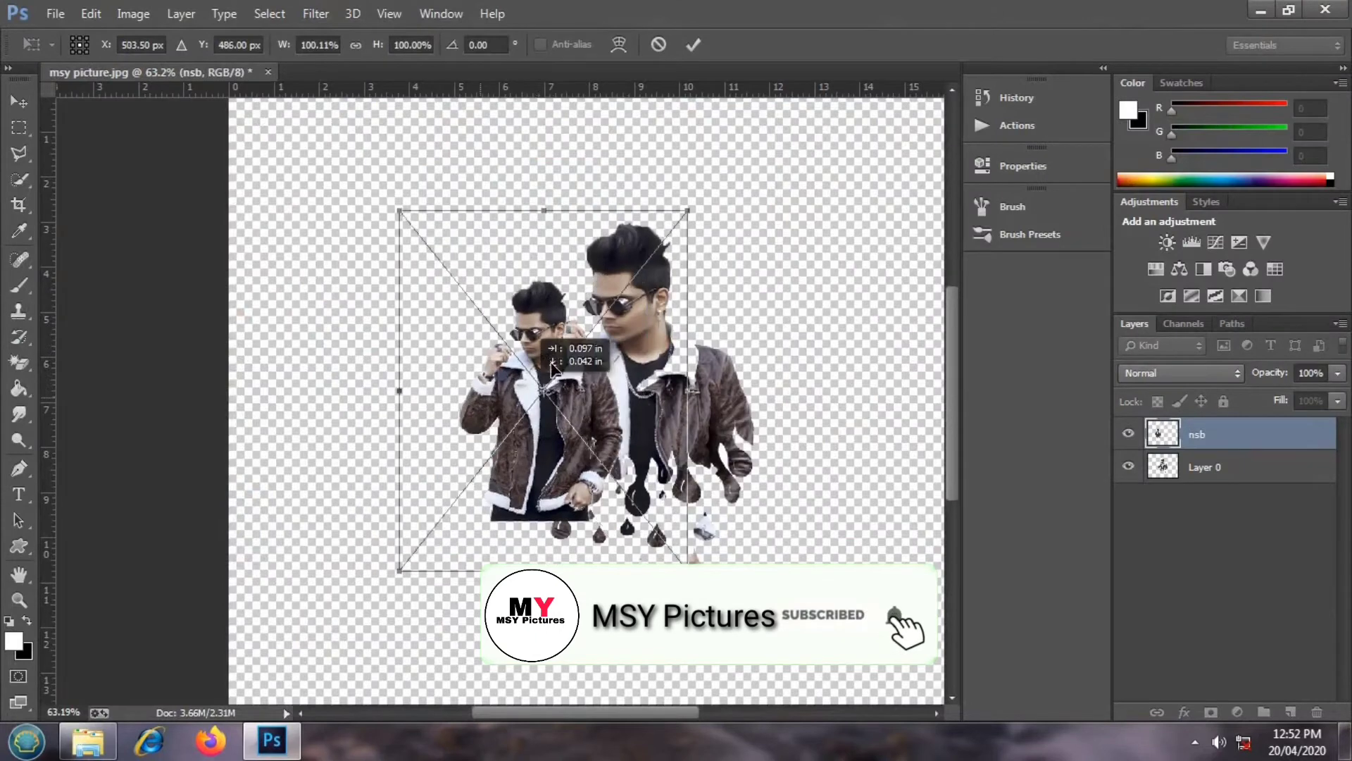
# Step: Enlarge the nsb photo to about 160% by 151%, align it over the figure, and commit
pyautogui.moveTo(563, 364); pyautogui.dragTo(682, 302)
pyautogui.moveTo(762, 519); pyautogui.dragTo(927, 684)
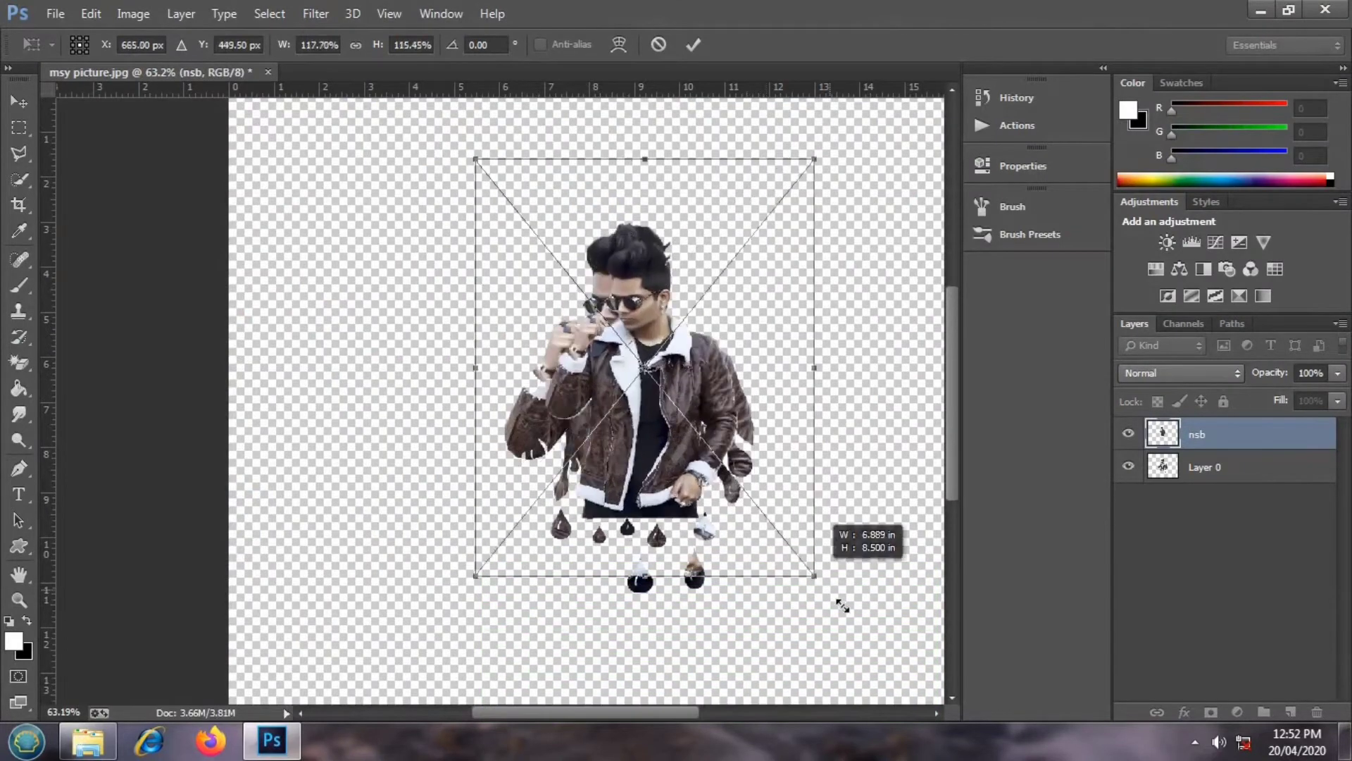
pyautogui.moveTo(722, 567); pyautogui.dragTo(670, 541)
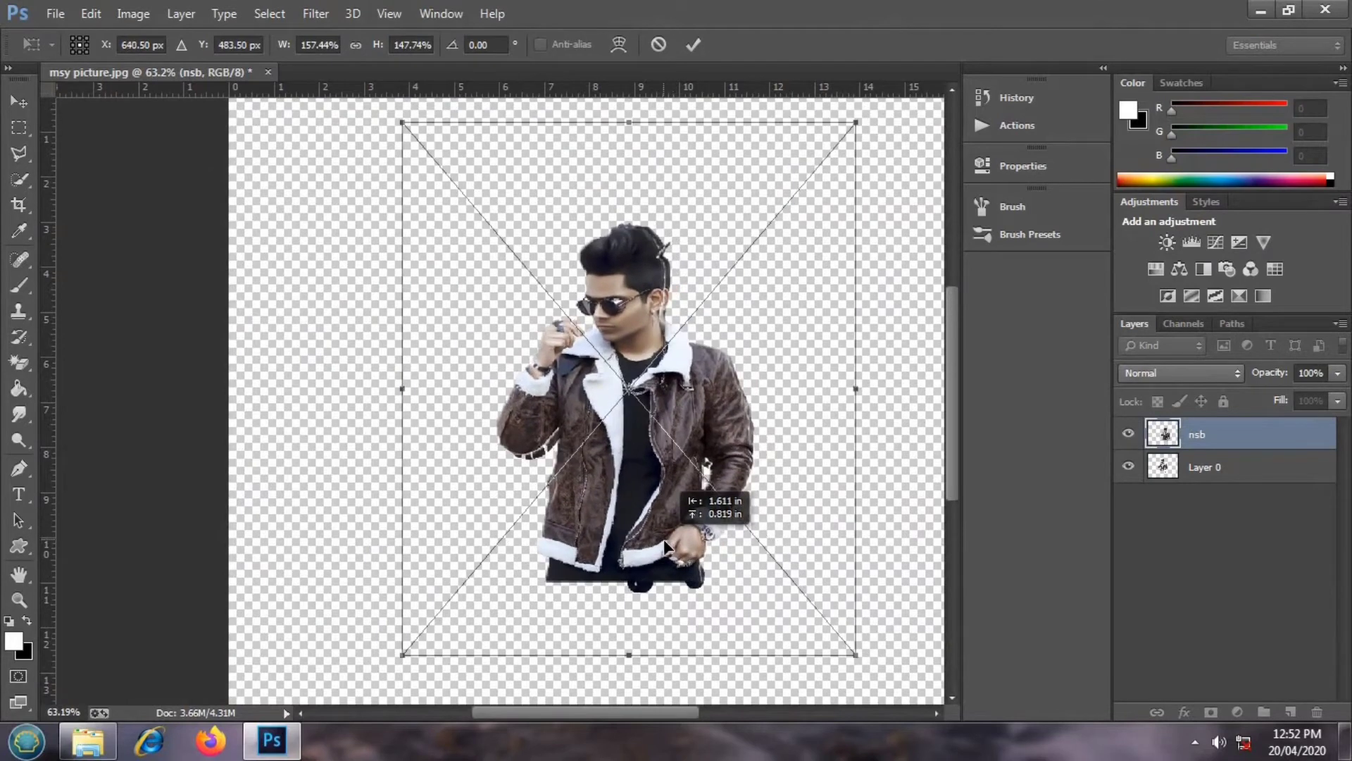
pyautogui.scroll(-1, 671, 542)
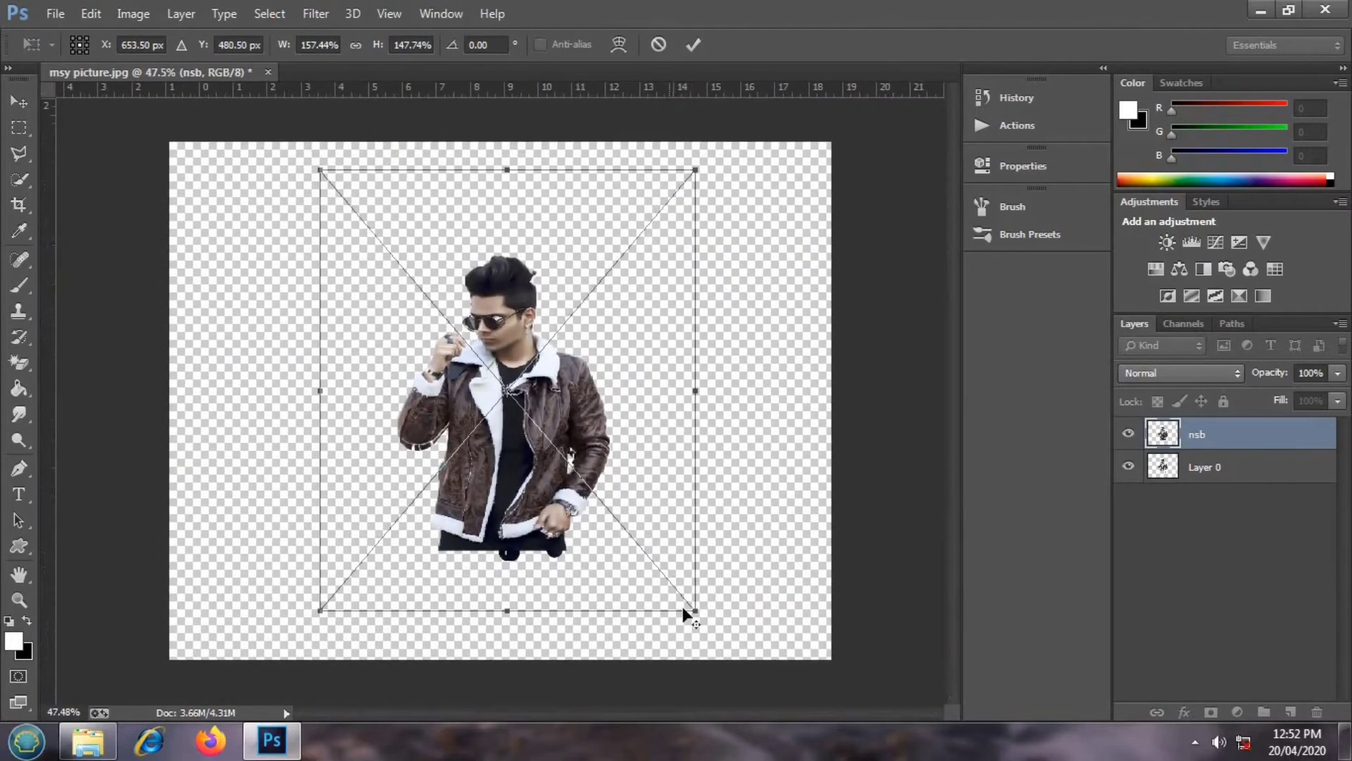
pyautogui.scroll(-1, 683, 607)
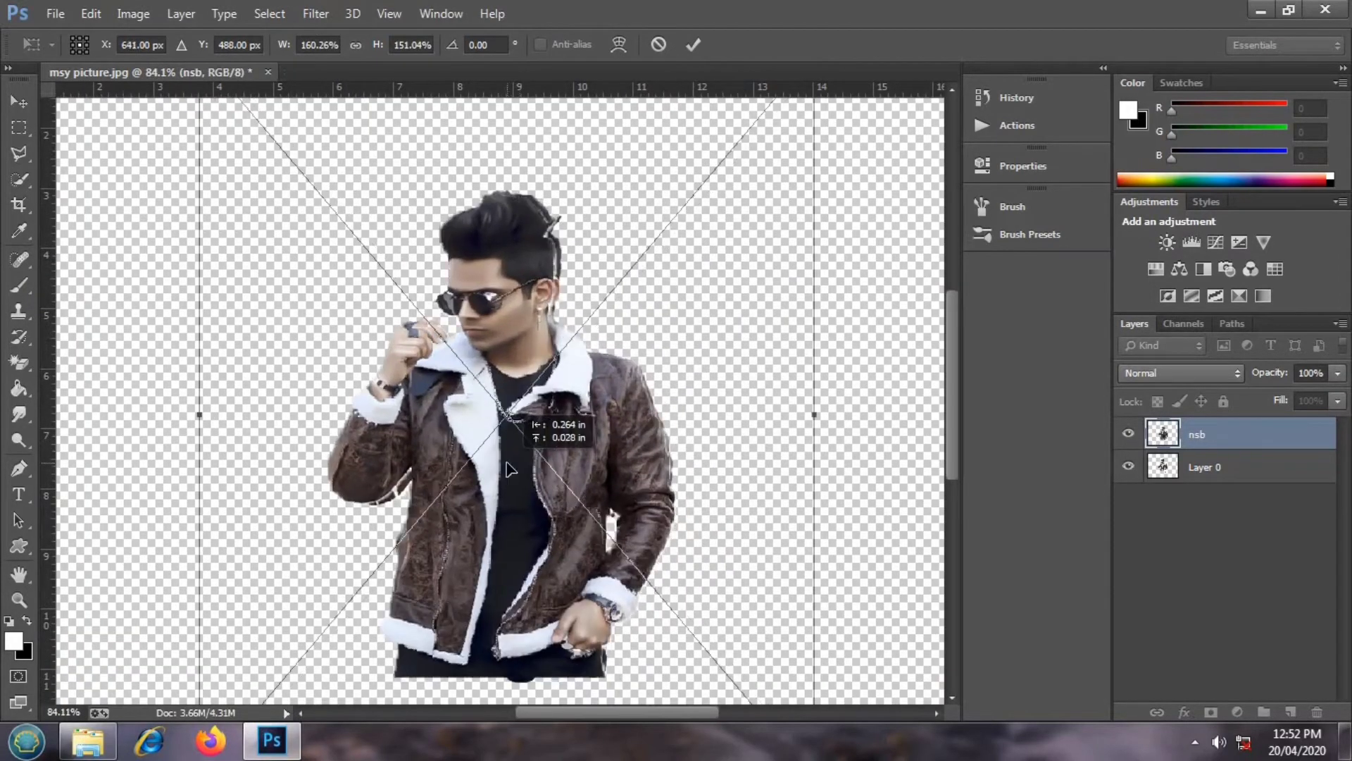
pyautogui.moveTo(520, 471)
pyautogui.mouseDown()
pyautogui.moveTo(512, 459)
pyautogui.moveTo(516, 470)
pyautogui.mouseUp()
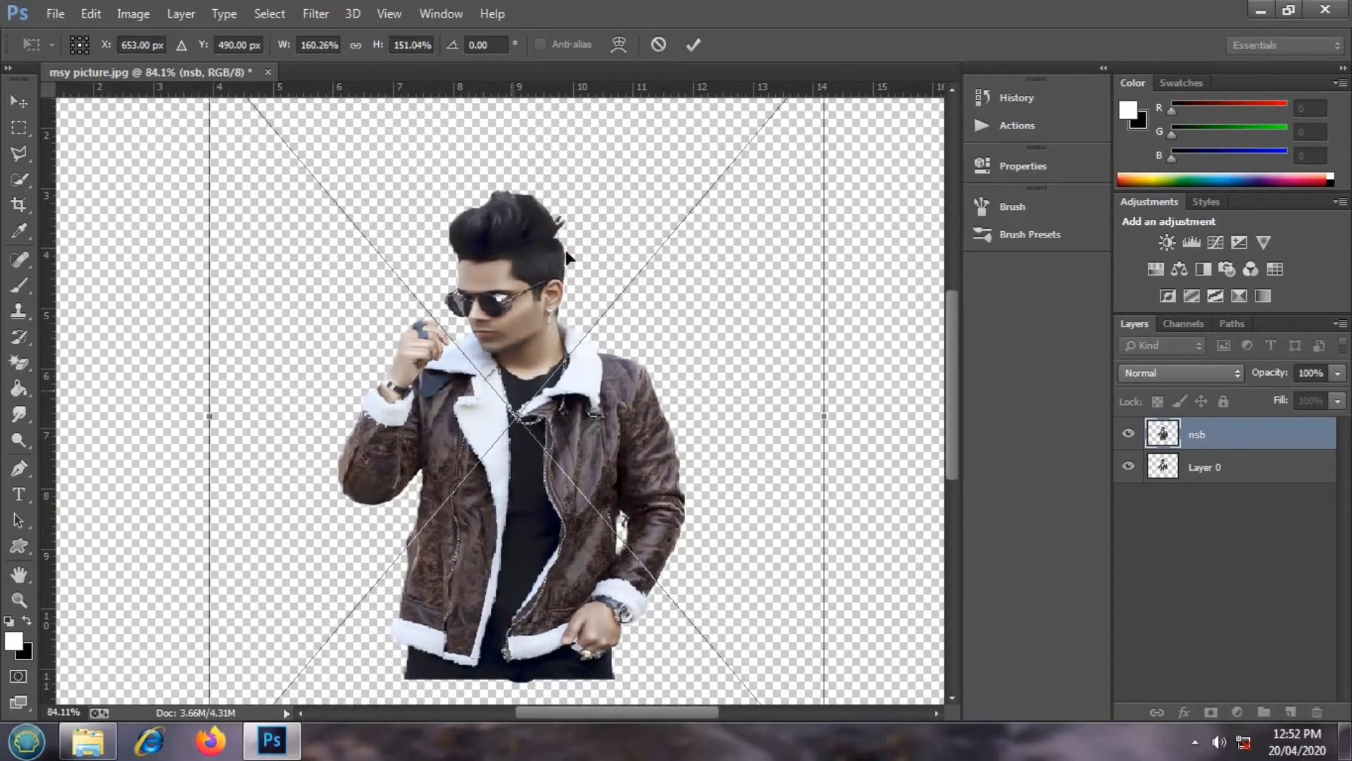
pyautogui.click(694, 45)
# Step: Rasterize the nsb smart-object layer
pyautogui.scroll(-2, 581, 499)
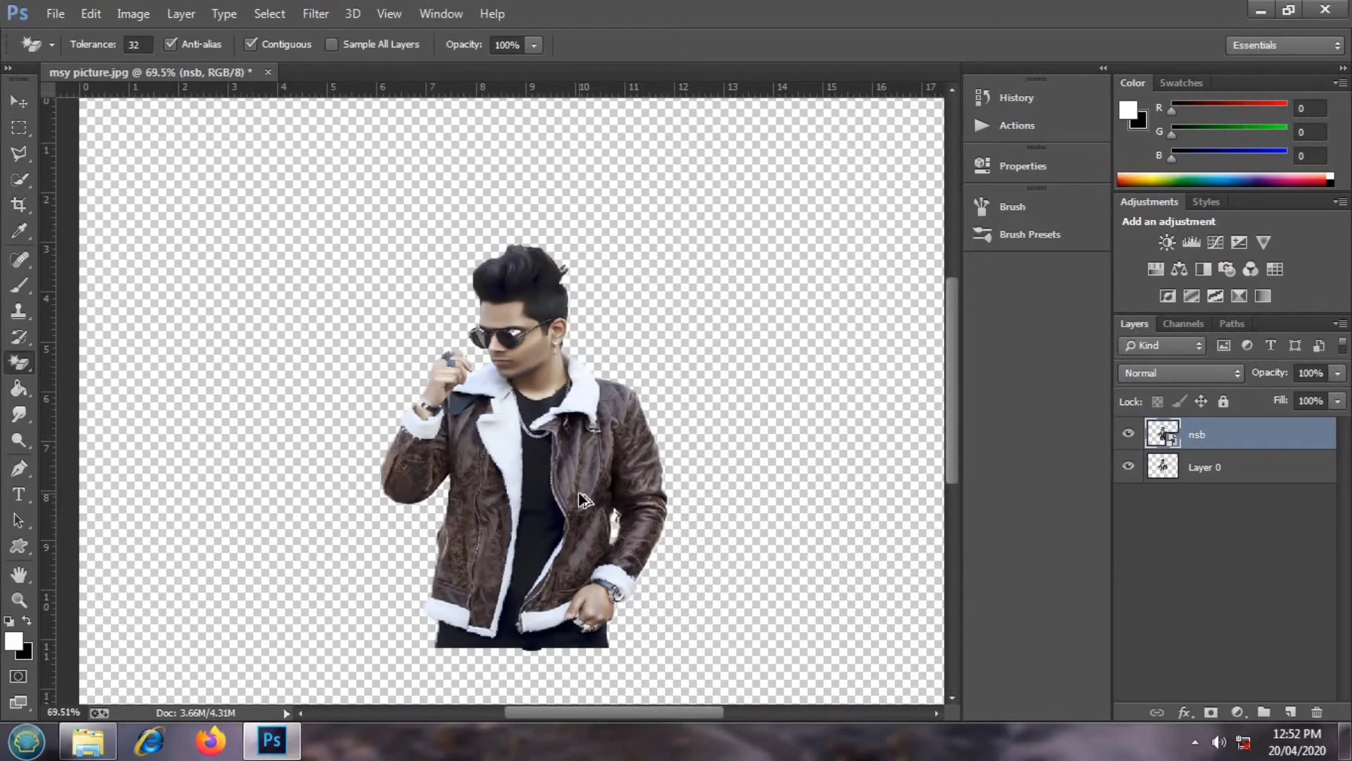
pyautogui.scroll(1, 581, 498)
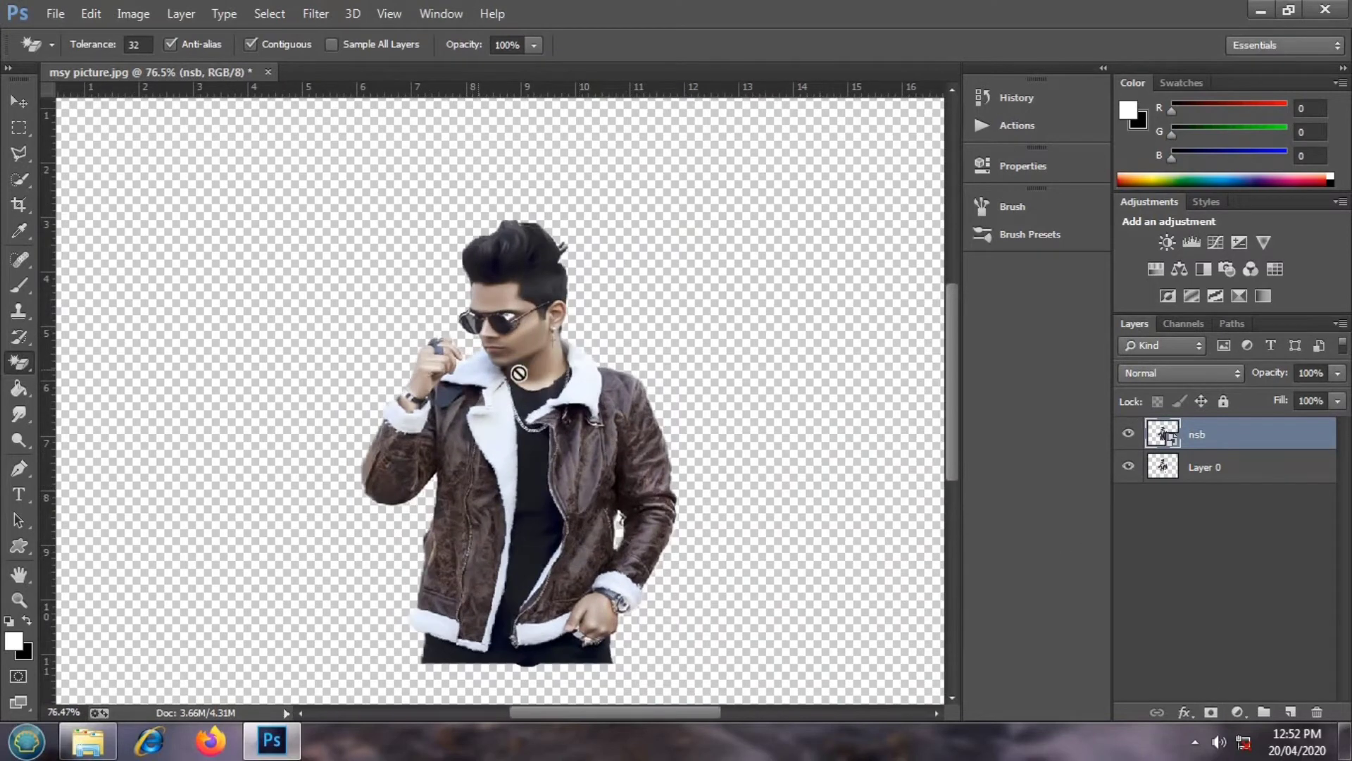
pyautogui.rightClick(20, 365)
pyautogui.click(88, 352)
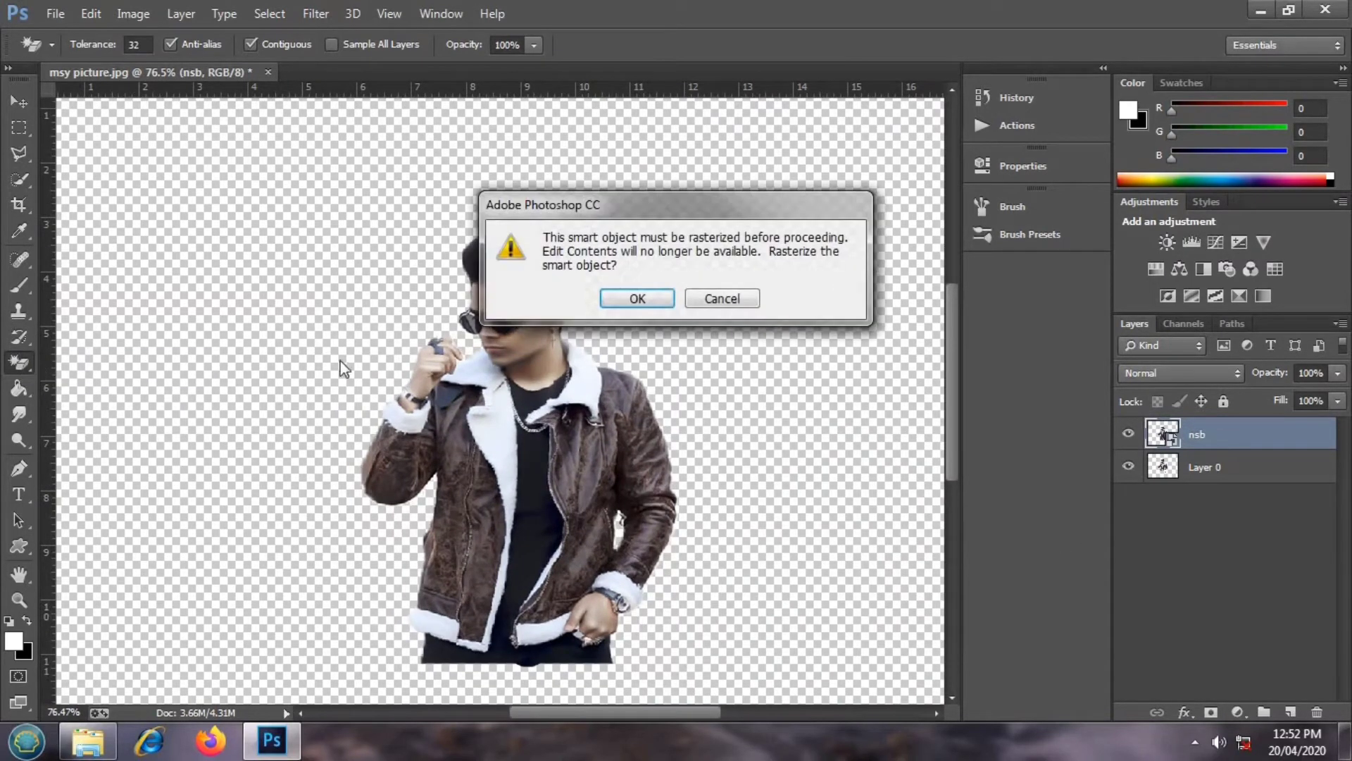
pyautogui.click(627, 300)
# Step: Erase the lower jacket and its right edge into paint-drip shapes with the Eraser
pyautogui.rightClick(18, 365)
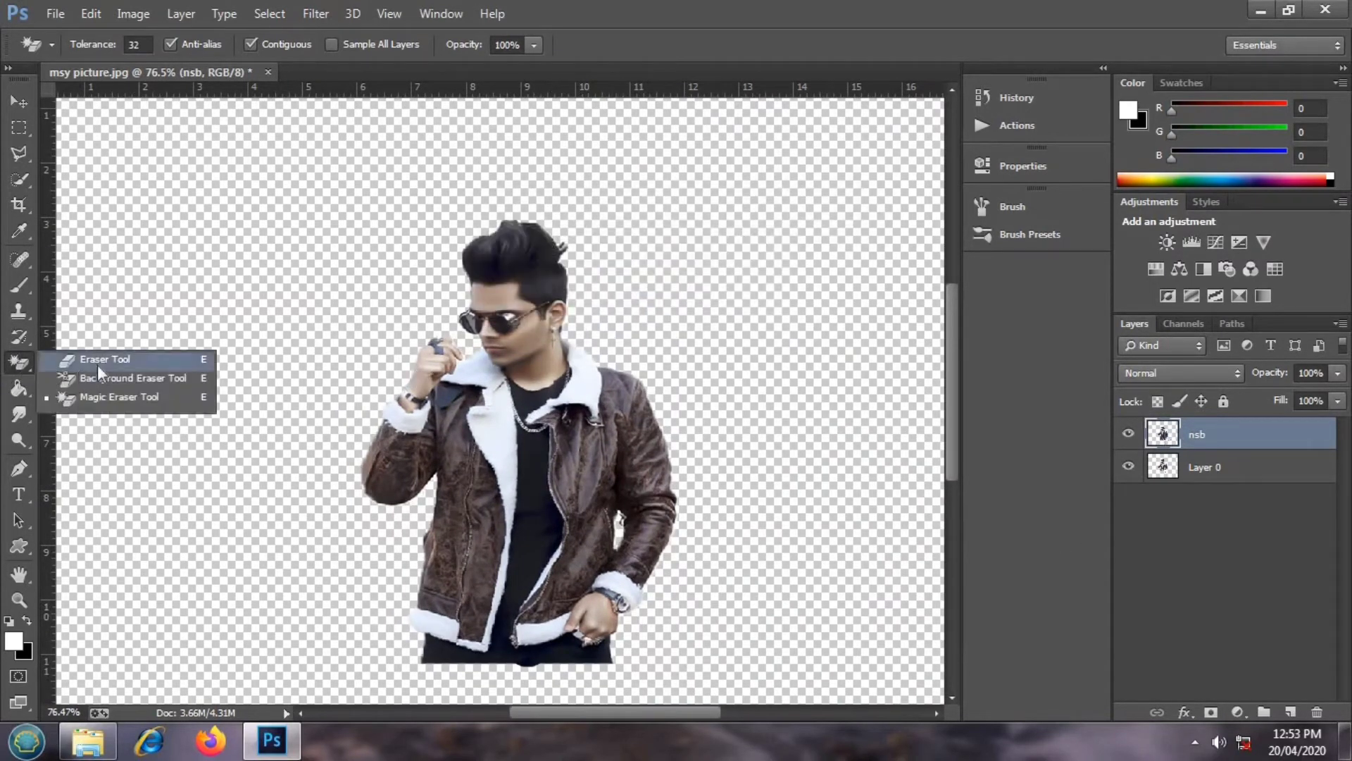
pyautogui.click(88, 353)
pyautogui.moveTo(680, 643)
pyautogui.mouseDown()
pyautogui.moveTo(535, 599)
pyautogui.moveTo(683, 528)
pyautogui.moveTo(507, 524)
pyautogui.moveTo(649, 495)
pyautogui.moveTo(474, 490)
pyautogui.mouseUp()
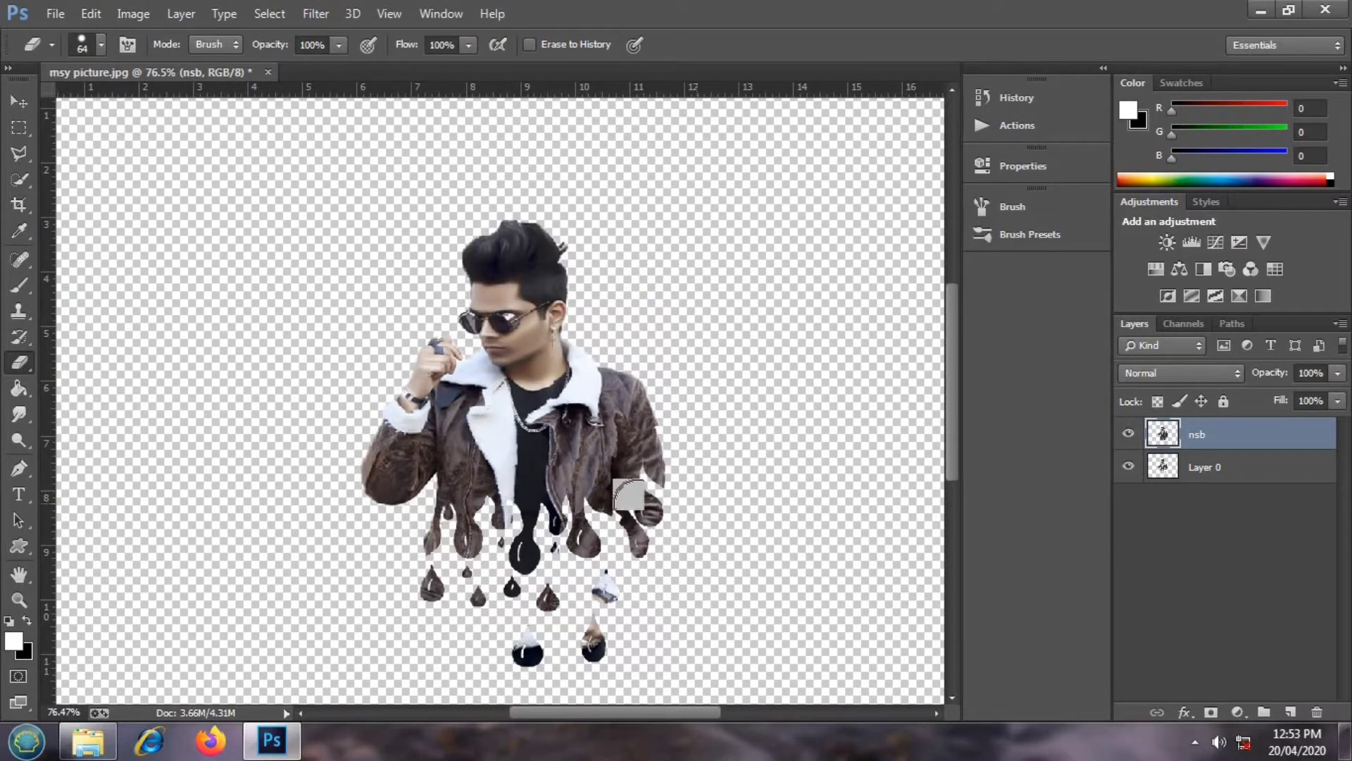
pyautogui.moveTo(644, 483); pyautogui.dragTo(664, 448)
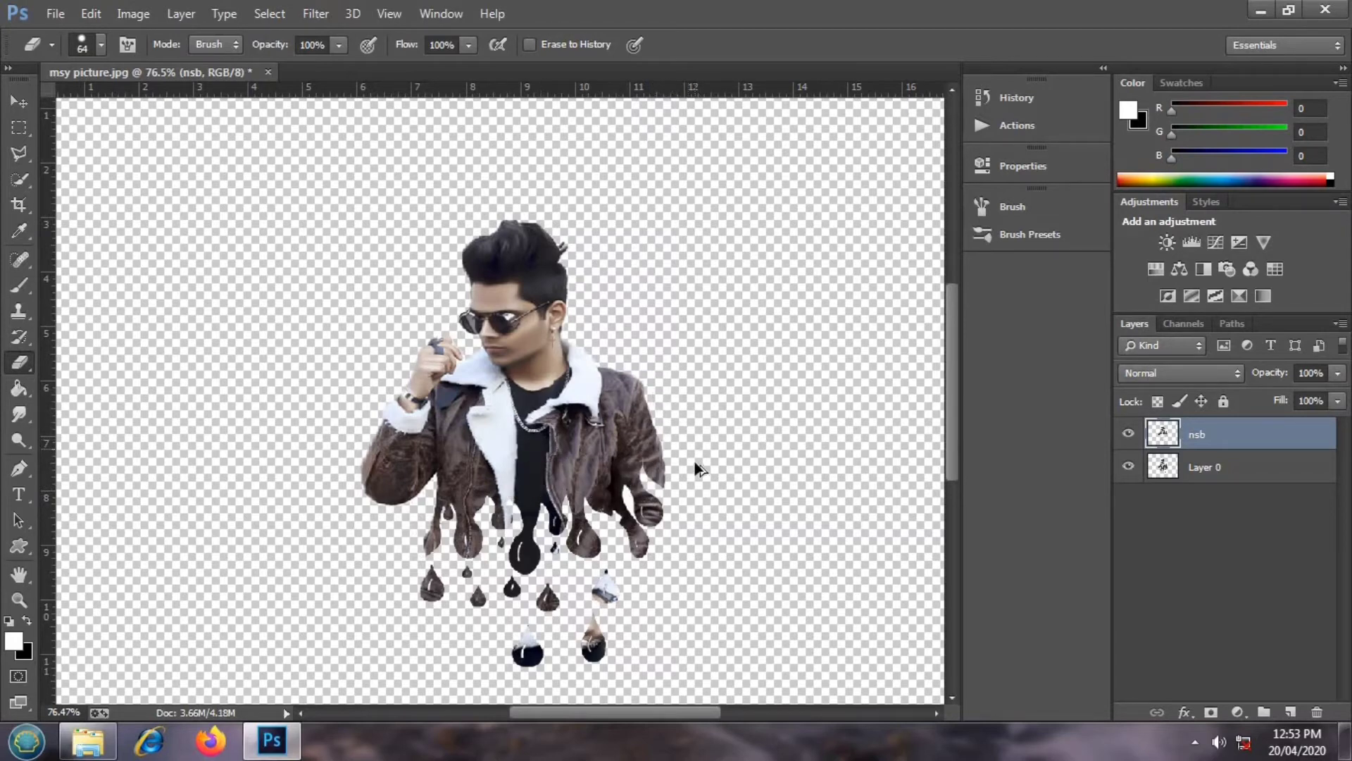
pyautogui.scroll(-3, 695, 459)
pyautogui.scroll(4, 529, 419)
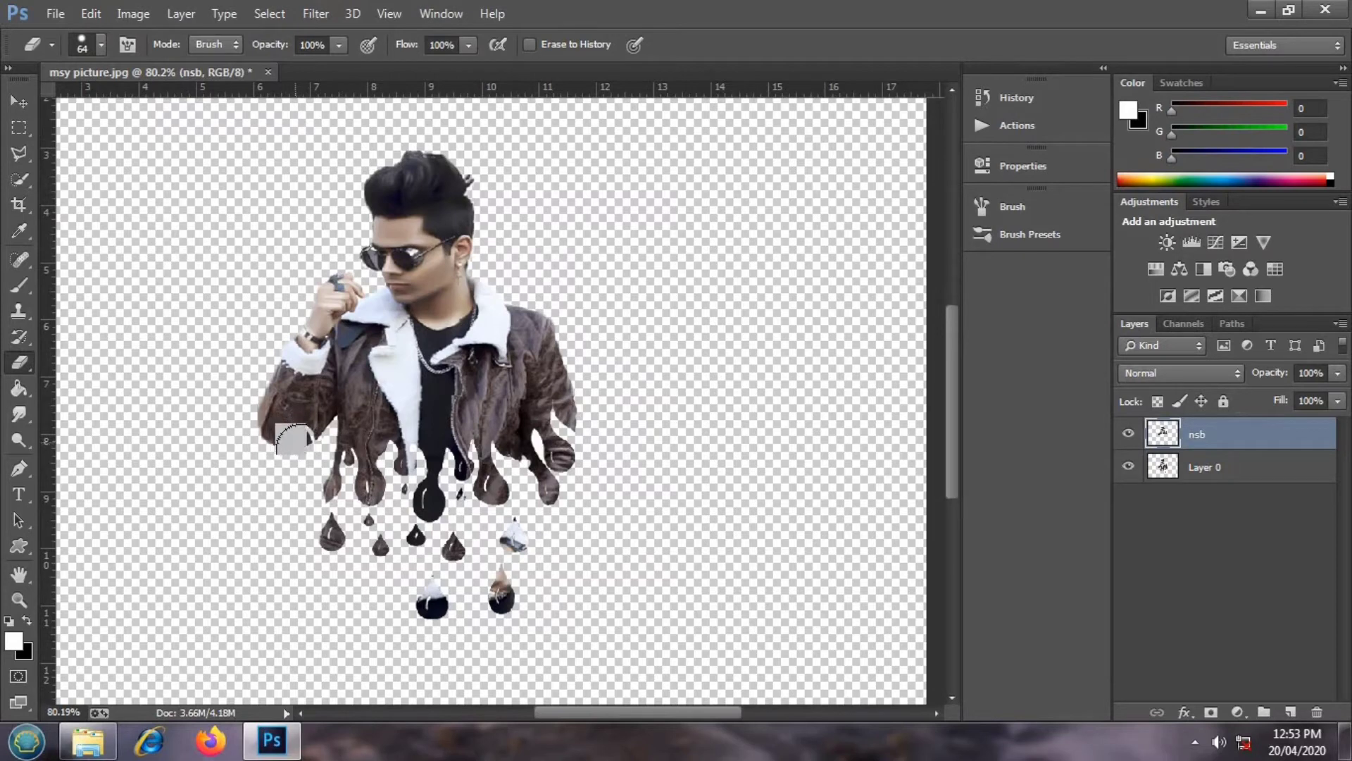
# Step: Merge the nsb layer down into Layer 0 and add an empty Layer 1
pyautogui.rightClick(1191, 468)
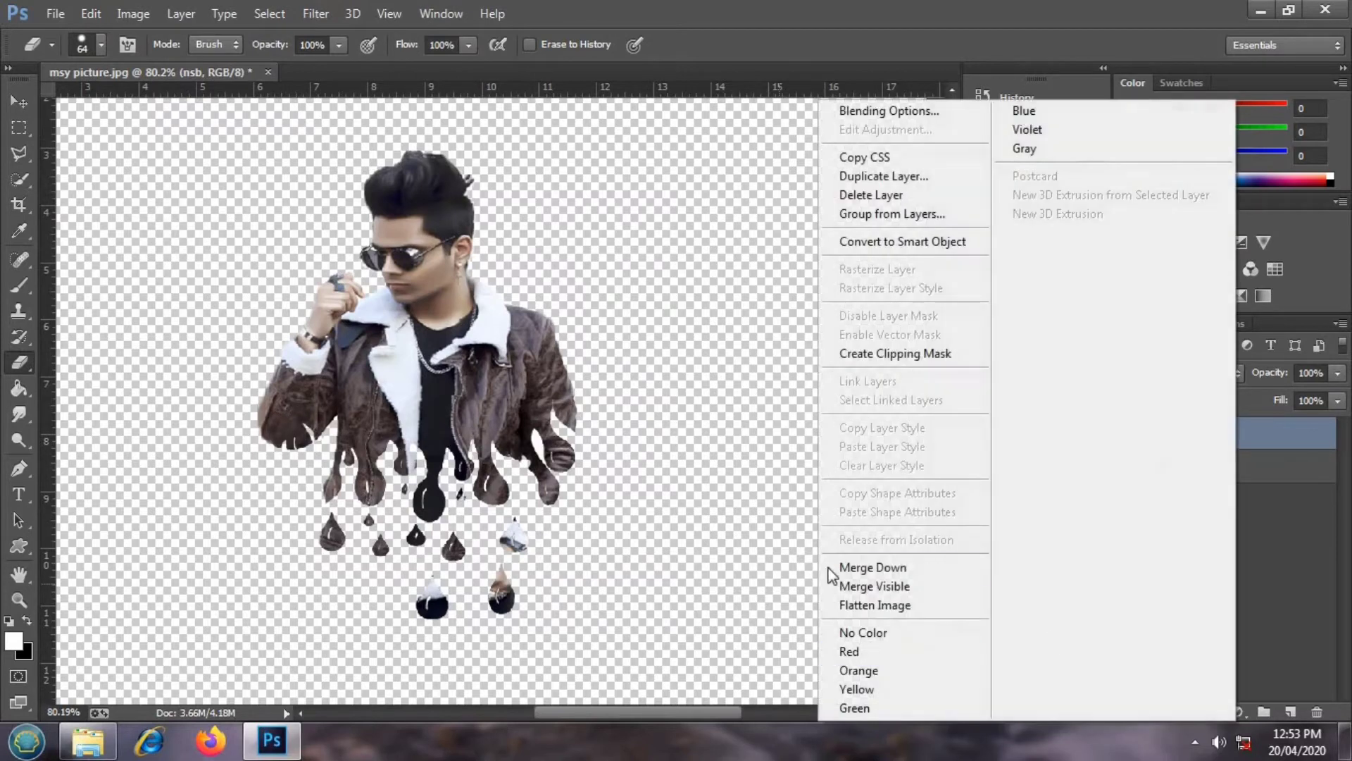
pyautogui.click(856, 564)
pyautogui.scroll(-2, 349, 366)
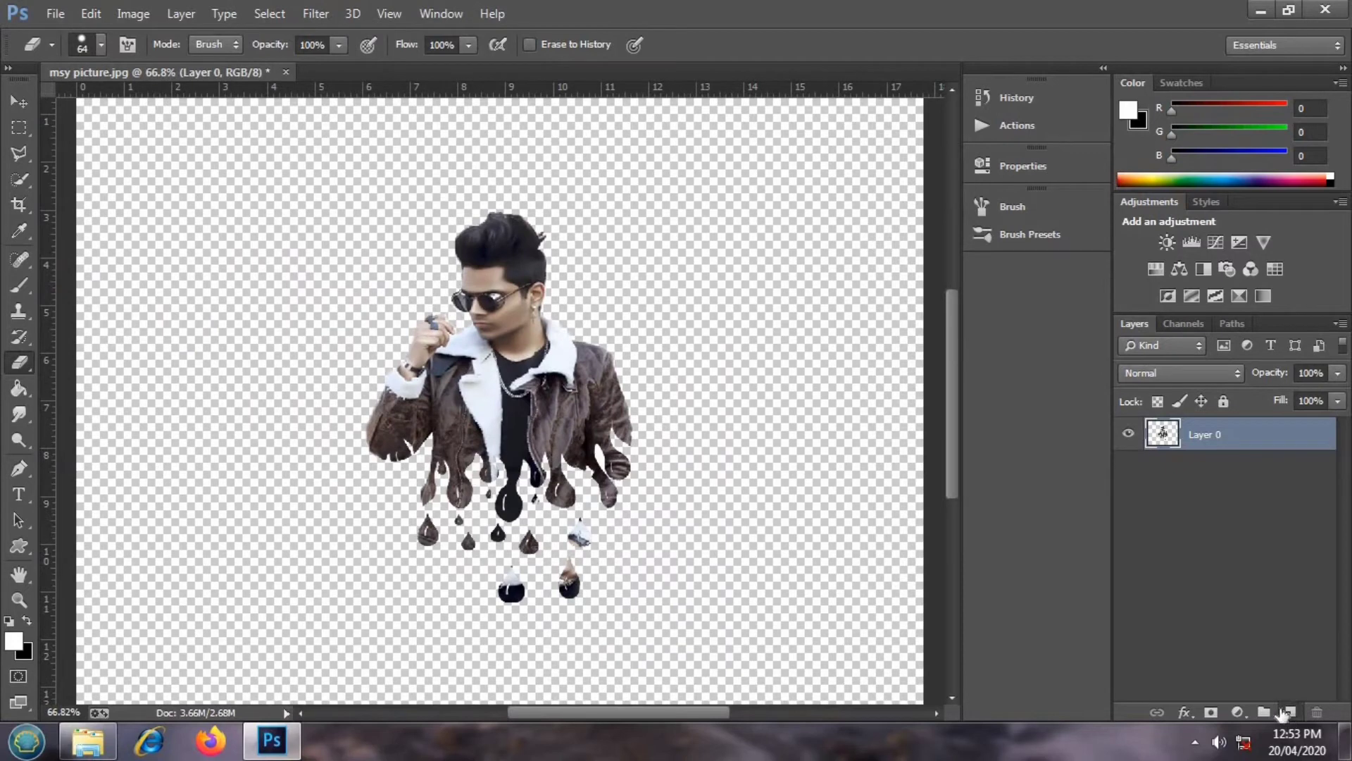
pyautogui.click(1283, 712)
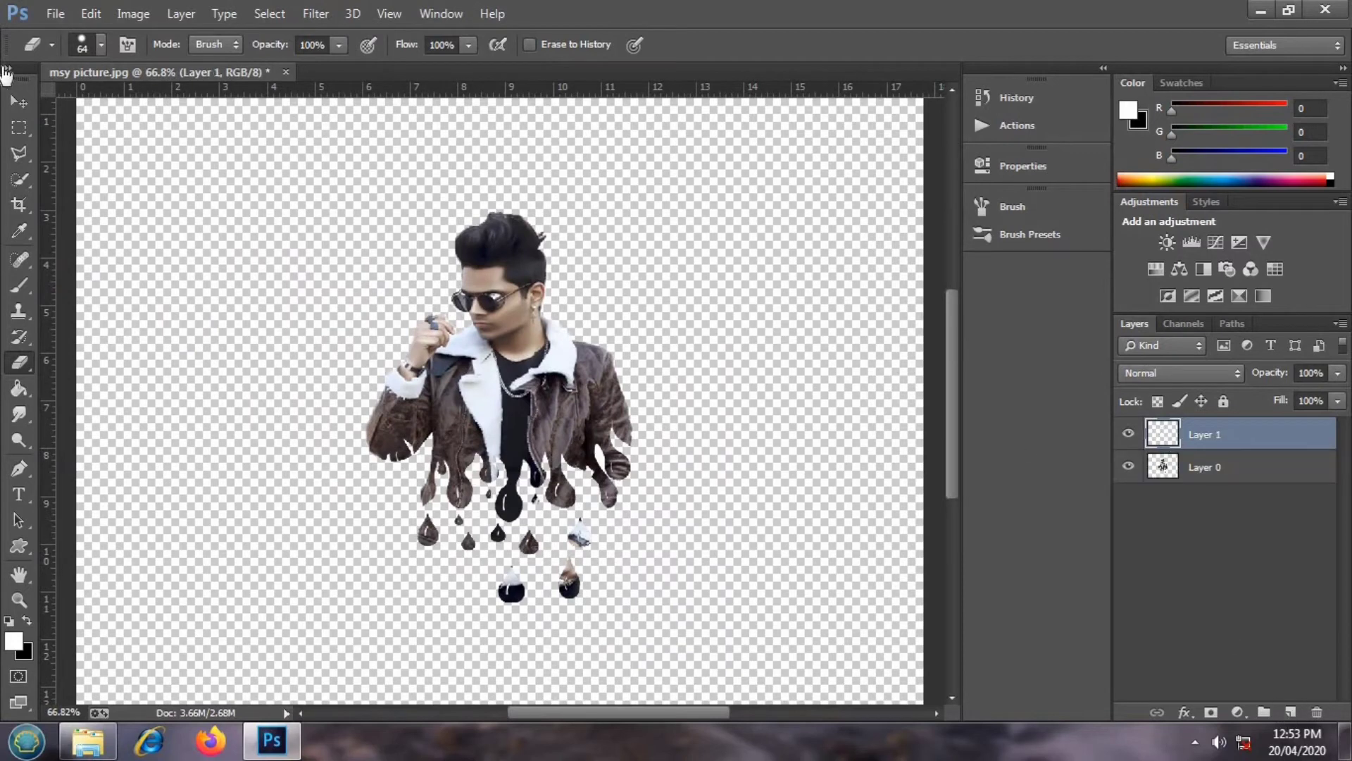
# Step: Place the chris-nguyen red gradient image, enlarged and centred on the canvas
pyautogui.click(55, 14)
pyautogui.click(106, 355)
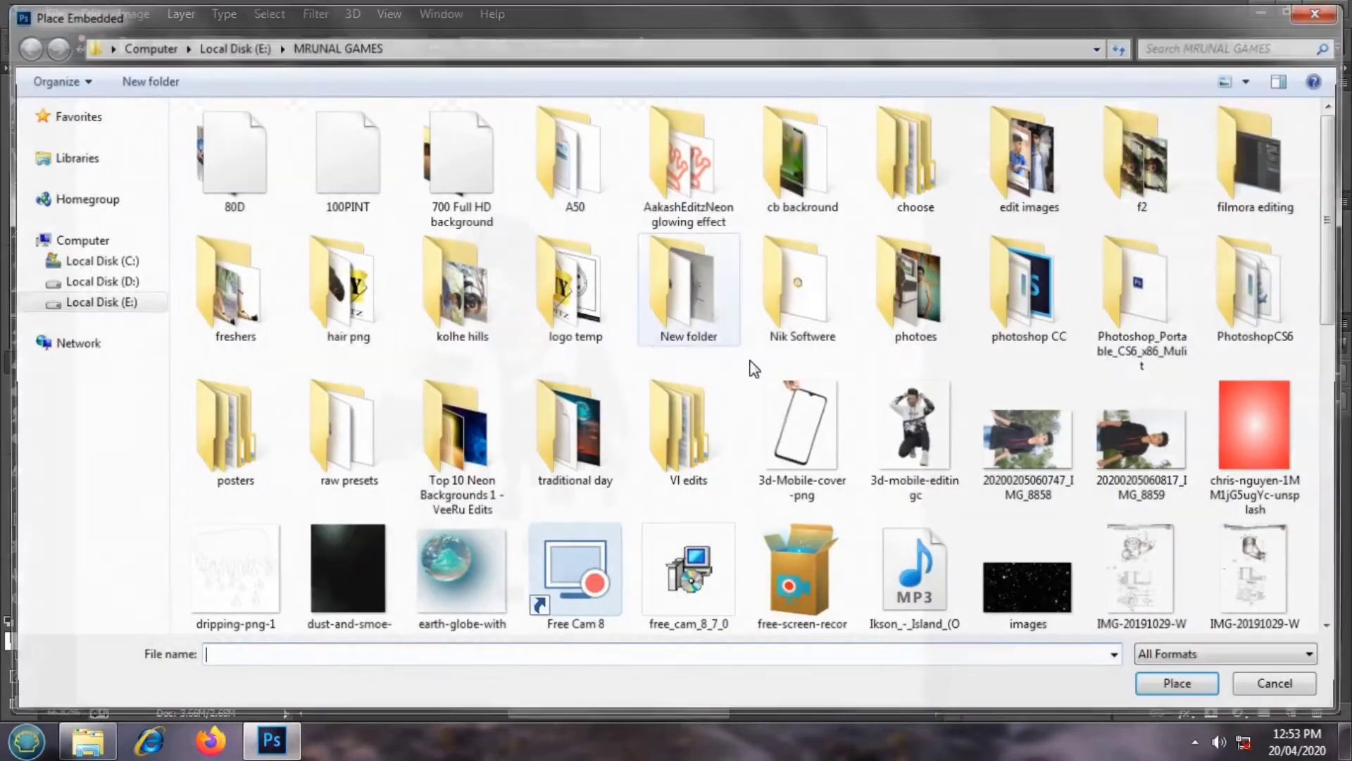
pyautogui.click(1253, 430)
pyautogui.click(1198, 682)
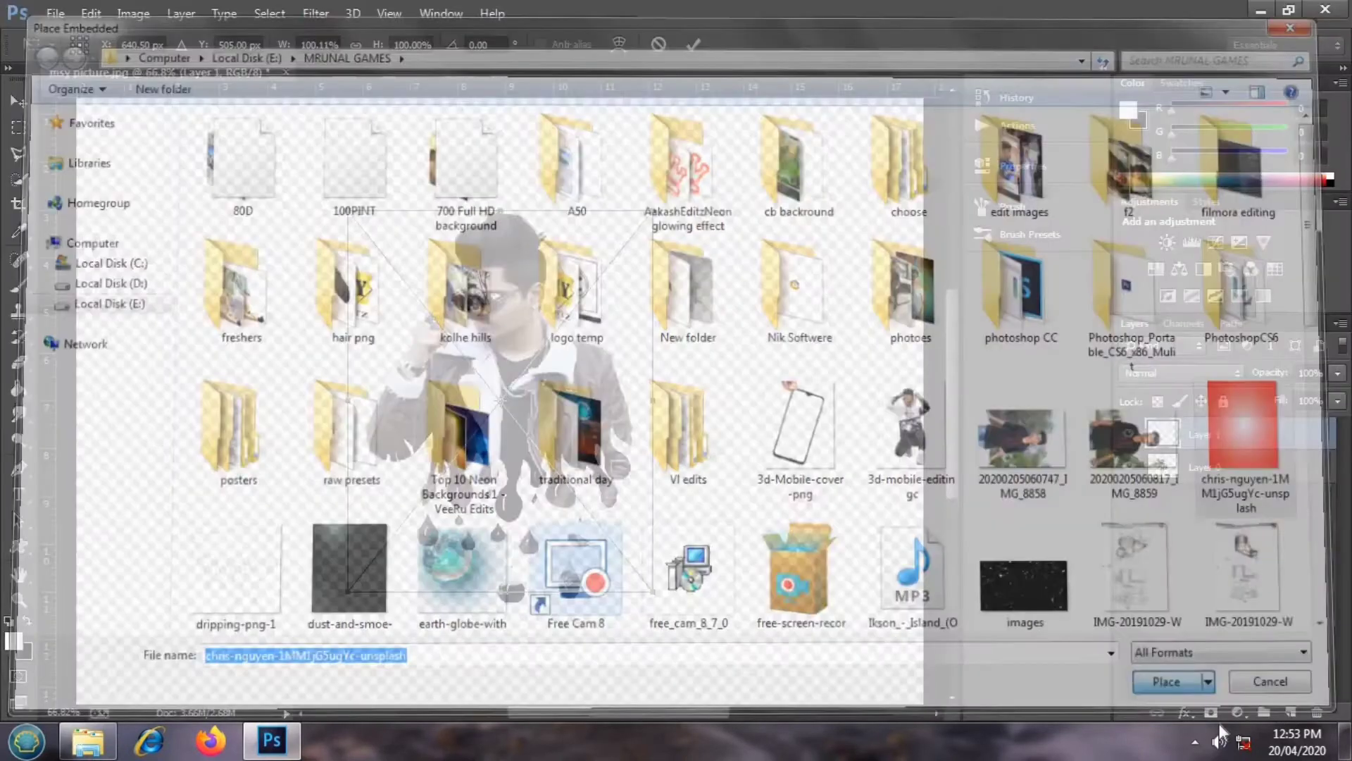
pyautogui.scroll(-2, 561, 397)
pyautogui.scroll(-1, 603, 529)
pyautogui.moveTo(583, 504)
pyautogui.mouseDown()
pyautogui.moveTo(725, 693)
pyautogui.moveTo(725, 679)
pyautogui.mouseUp()
pyautogui.moveTo(530, 519); pyautogui.dragTo(503, 472)
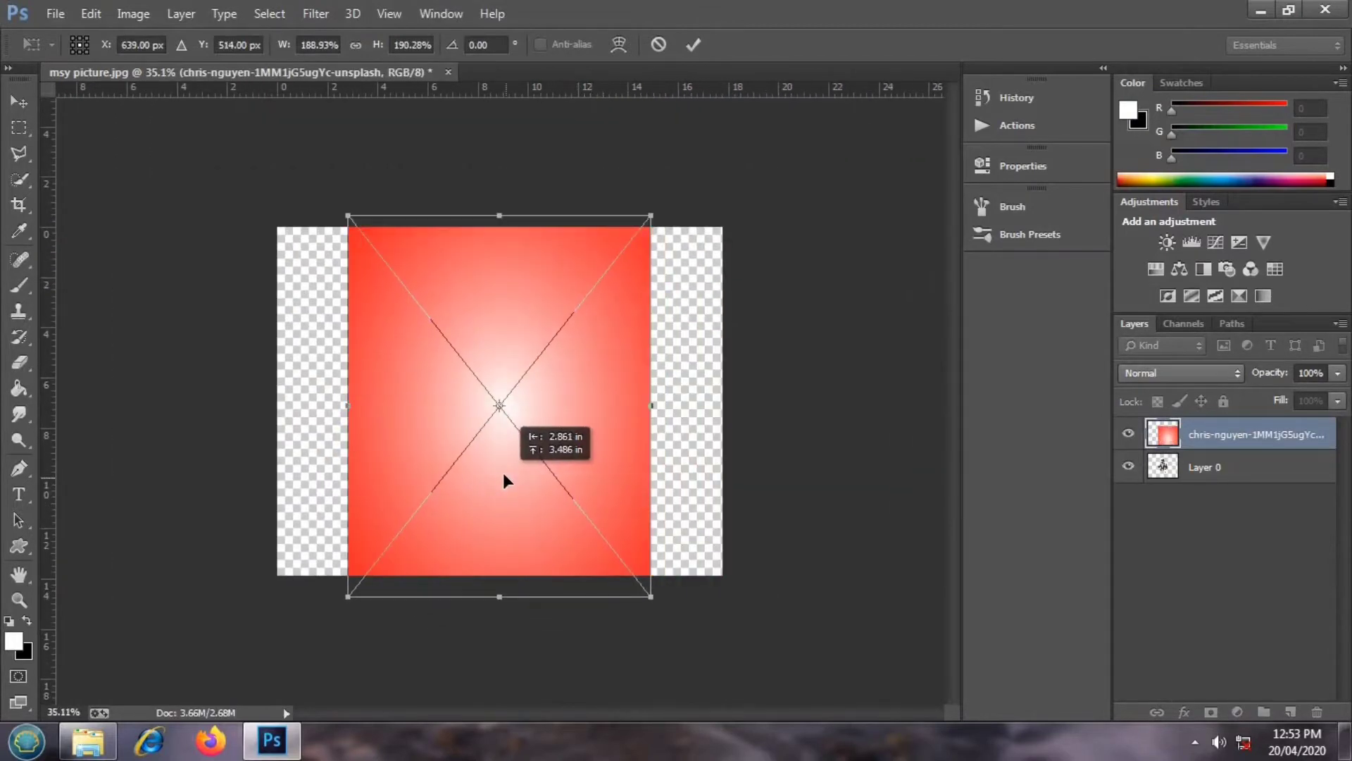
pyautogui.press('Return')
# Step: Rasterize the red gradient layer
pyautogui.press('e')
pyautogui.click(643, 401)
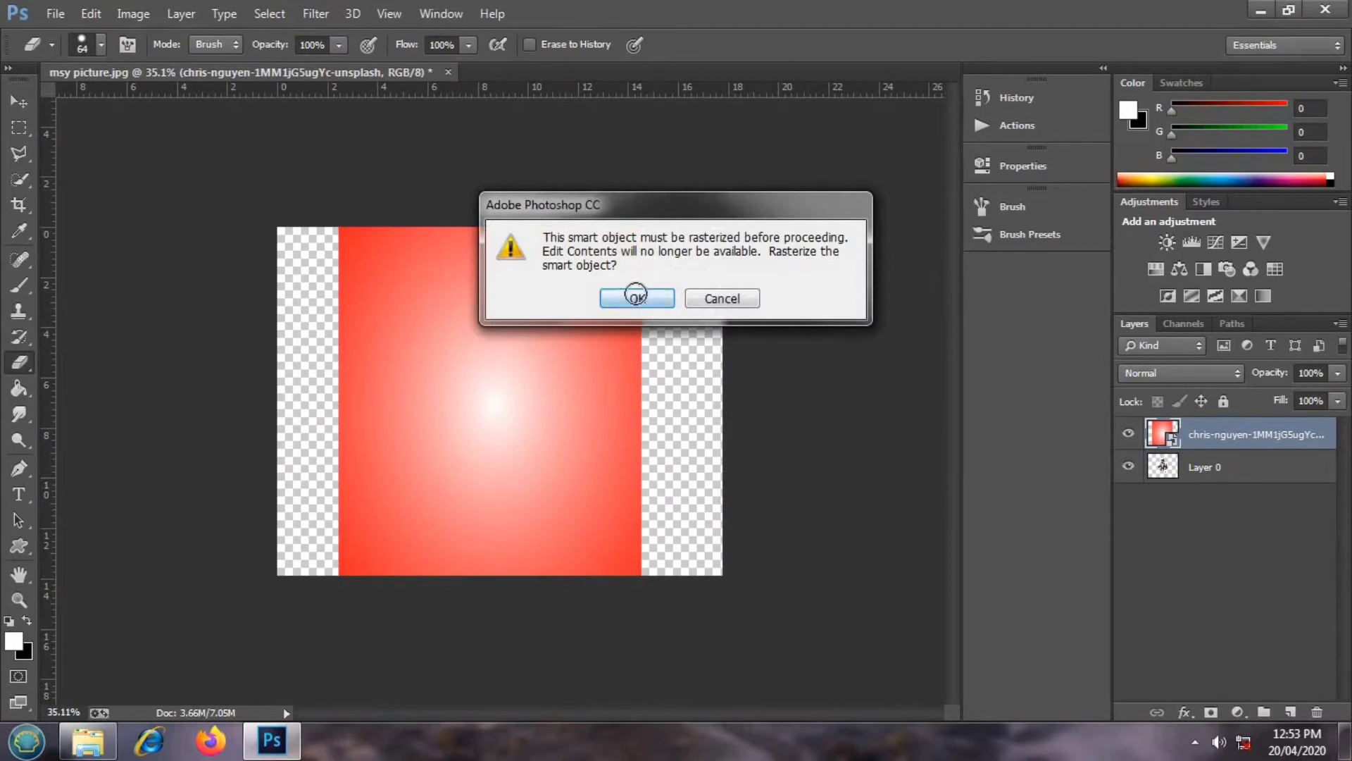
pyautogui.click(637, 295)
pyautogui.scroll(3, 514, 353)
pyautogui.scroll(-2, 357, 256)
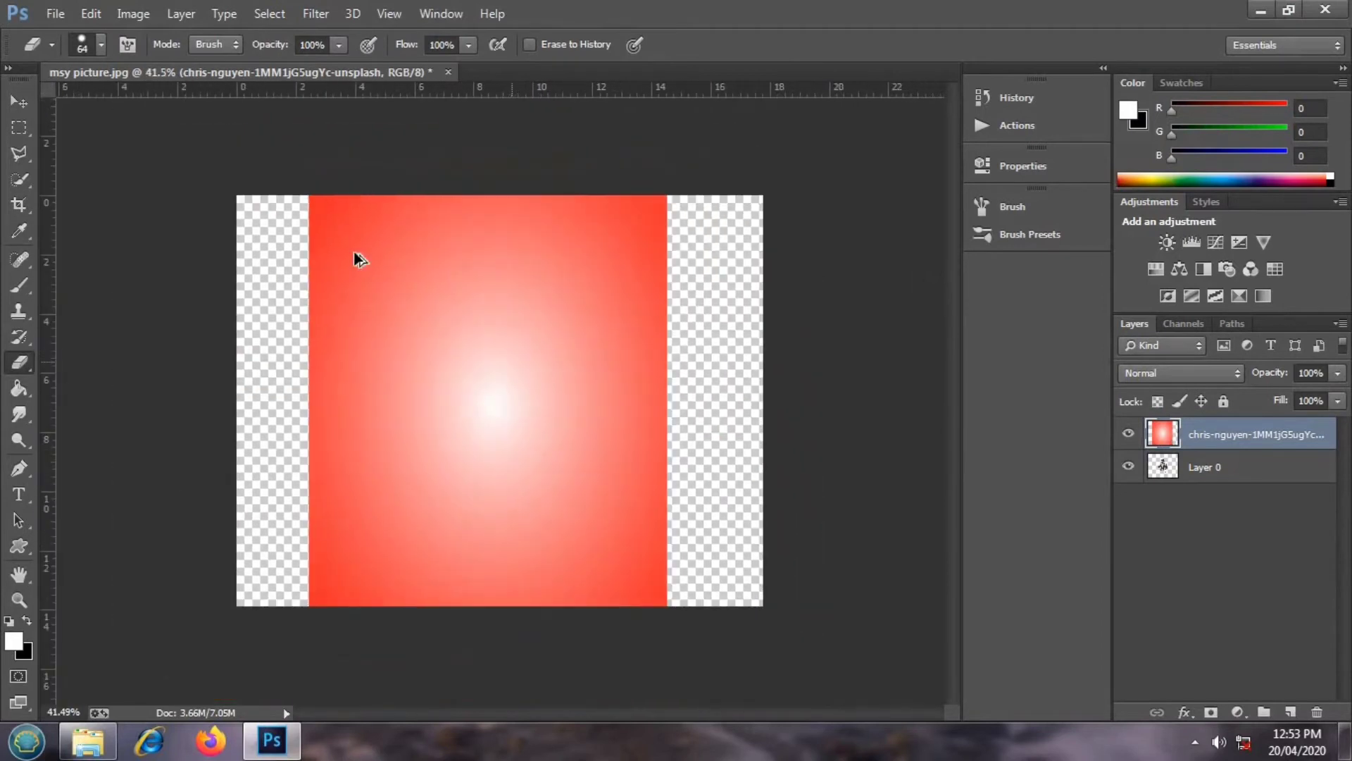
# Step: Free Transform the gradient layer to fill the canvas height and commit
pyautogui.click(19, 103)
pyautogui.click(235, 44)
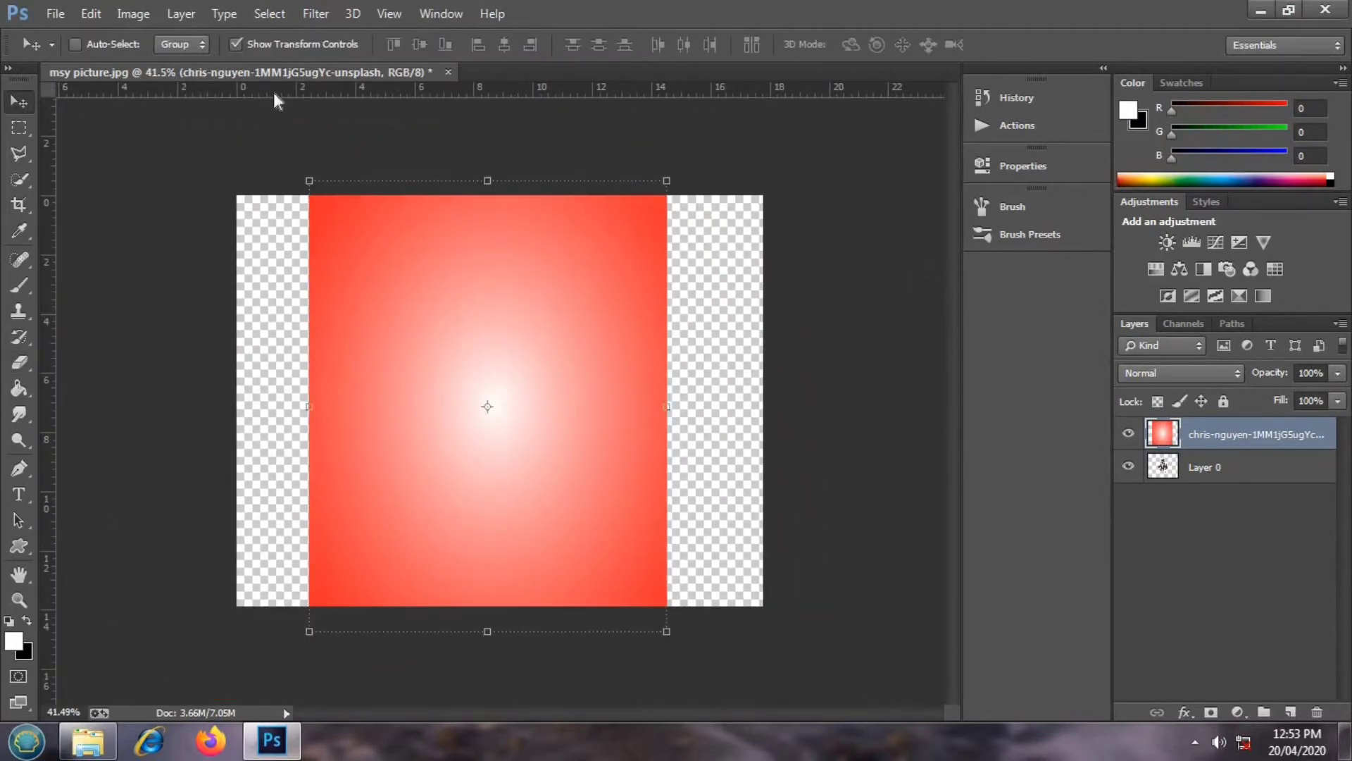
pyautogui.scroll(-2, 655, 549)
pyautogui.moveTo(594, 551); pyautogui.dragTo(596, 529)
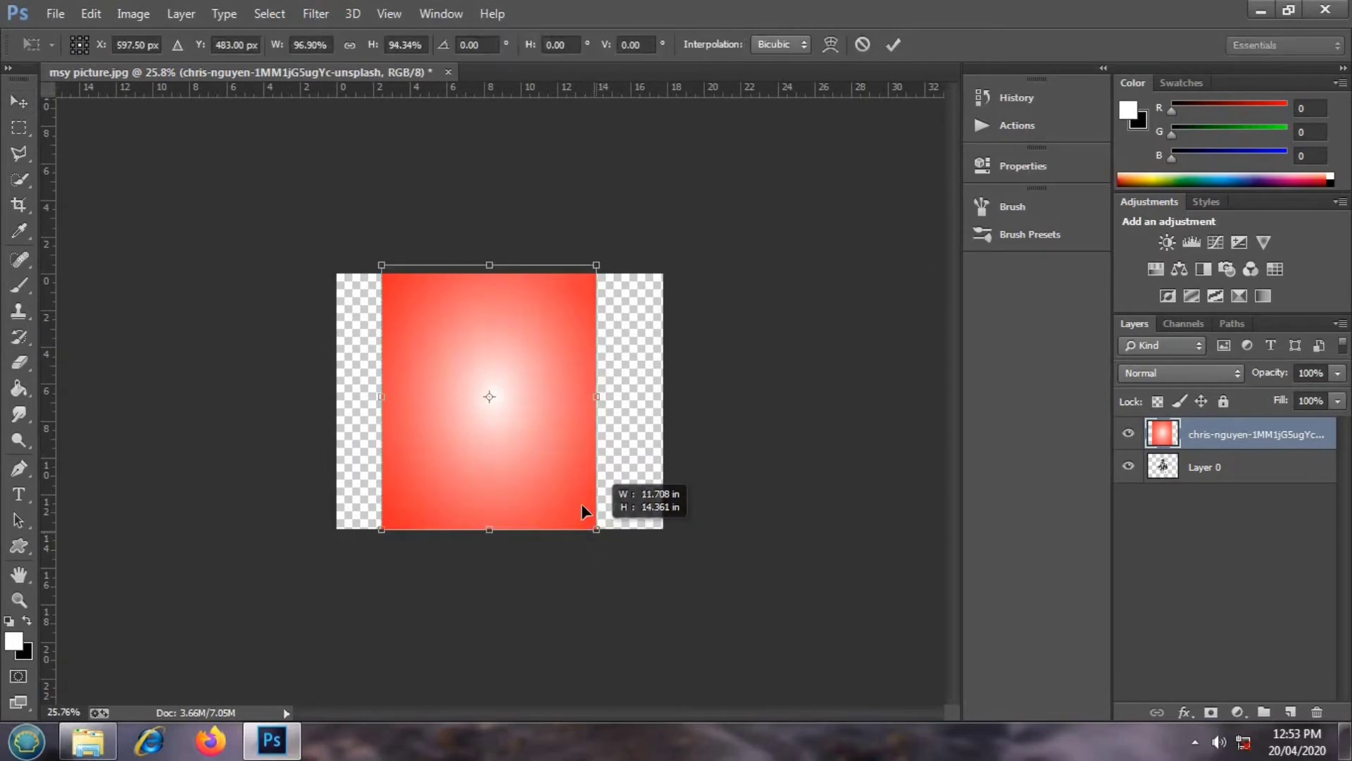
pyautogui.moveTo(490, 266); pyautogui.dragTo(491, 273)
pyautogui.moveTo(389, 269); pyautogui.dragTo(395, 274)
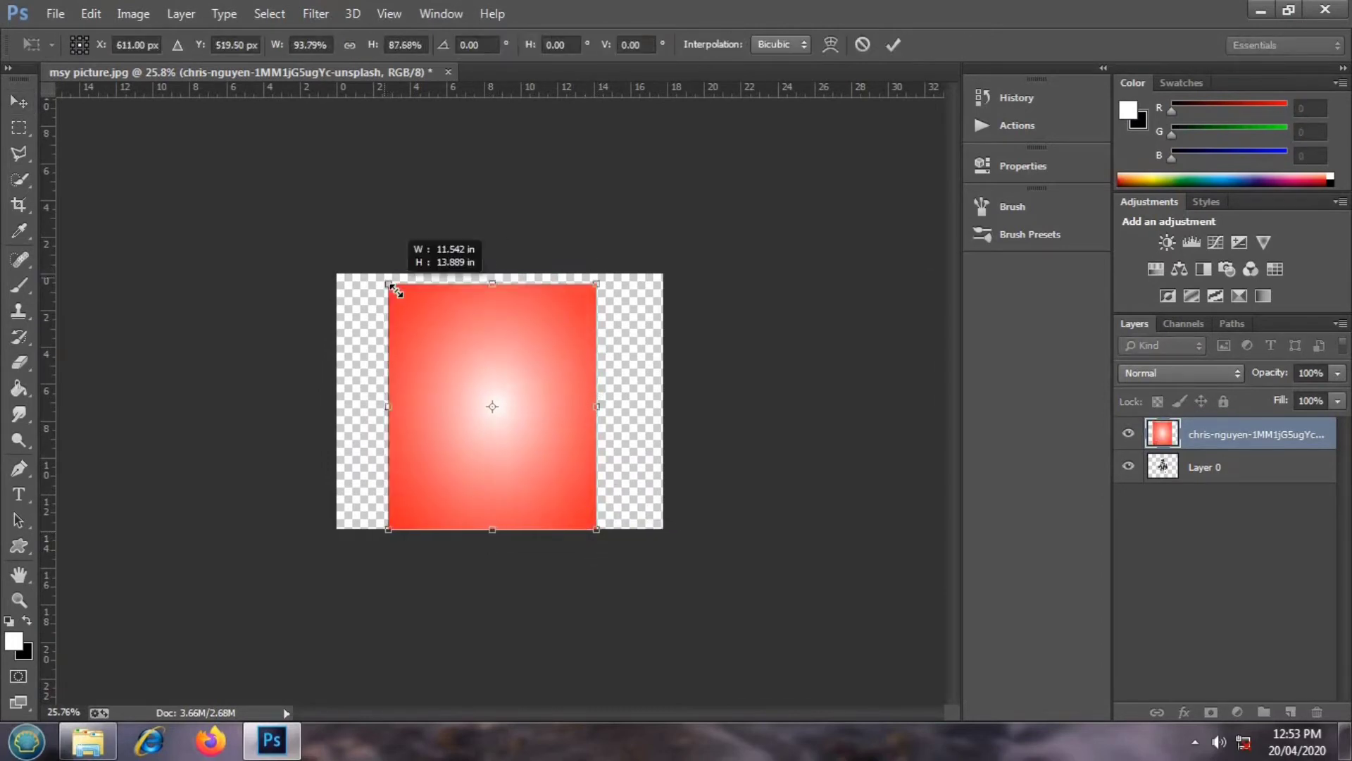
pyautogui.moveTo(477, 346); pyautogui.dragTo(484, 340)
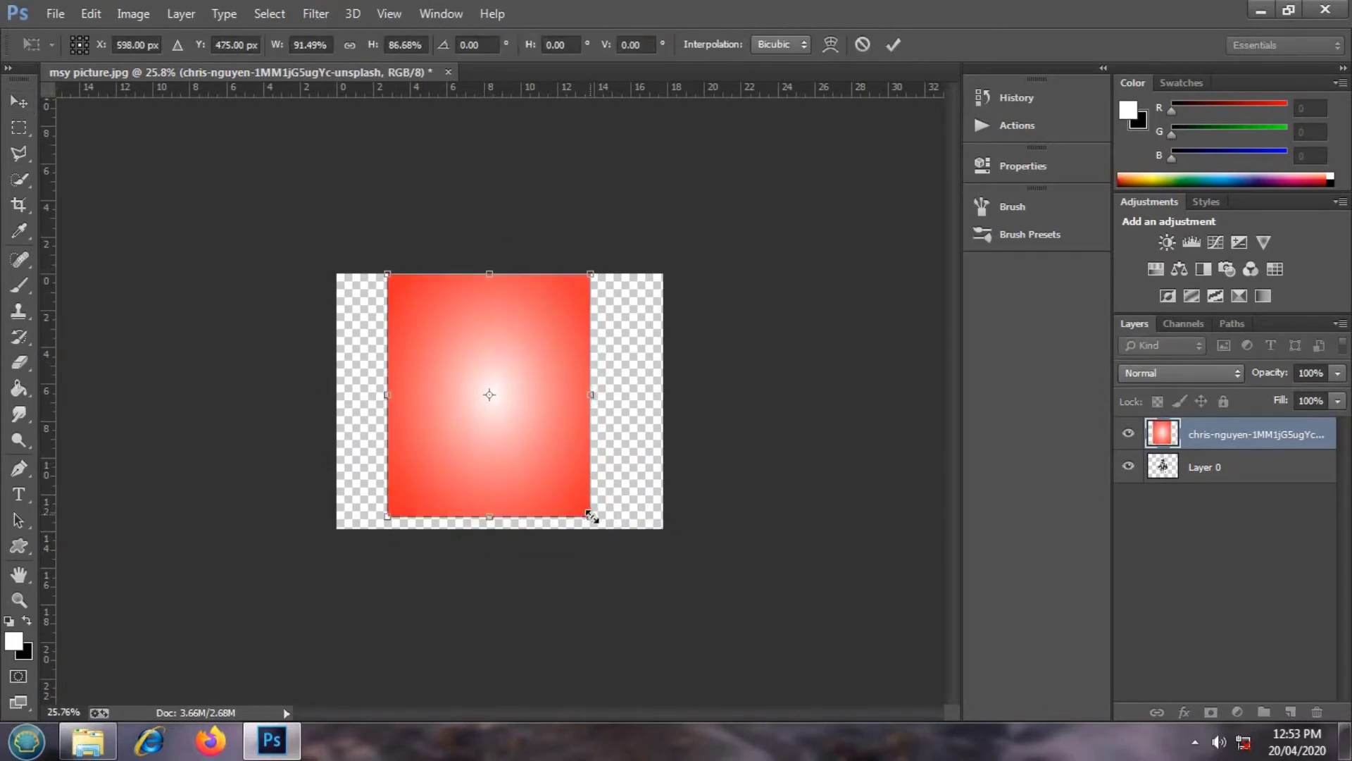
pyautogui.moveTo(592, 517); pyautogui.dragTo(597, 531)
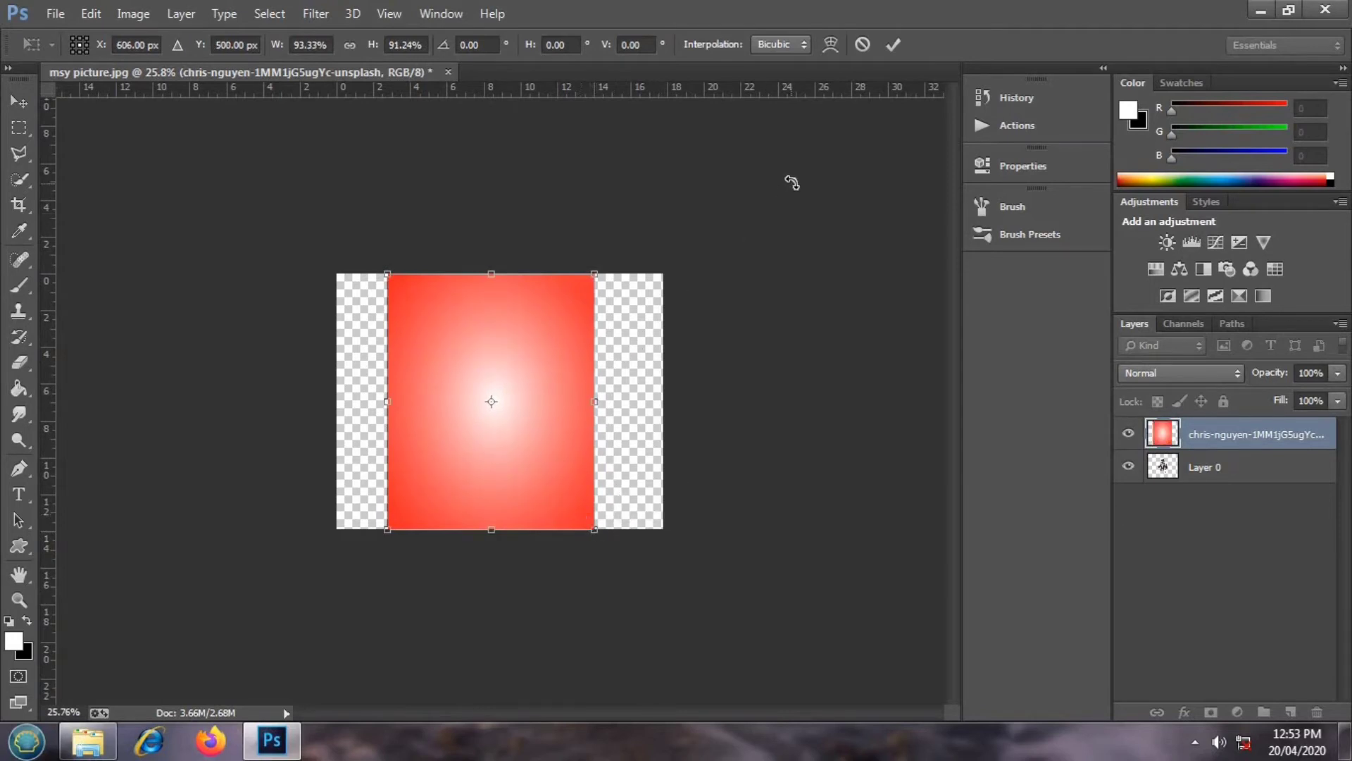
pyautogui.click(893, 45)
# Step: Move the gradient layer below Layer 0 so the dripping man sits on top
pyautogui.scroll(1, 464, 301)
pyautogui.scroll(1, 465, 302)
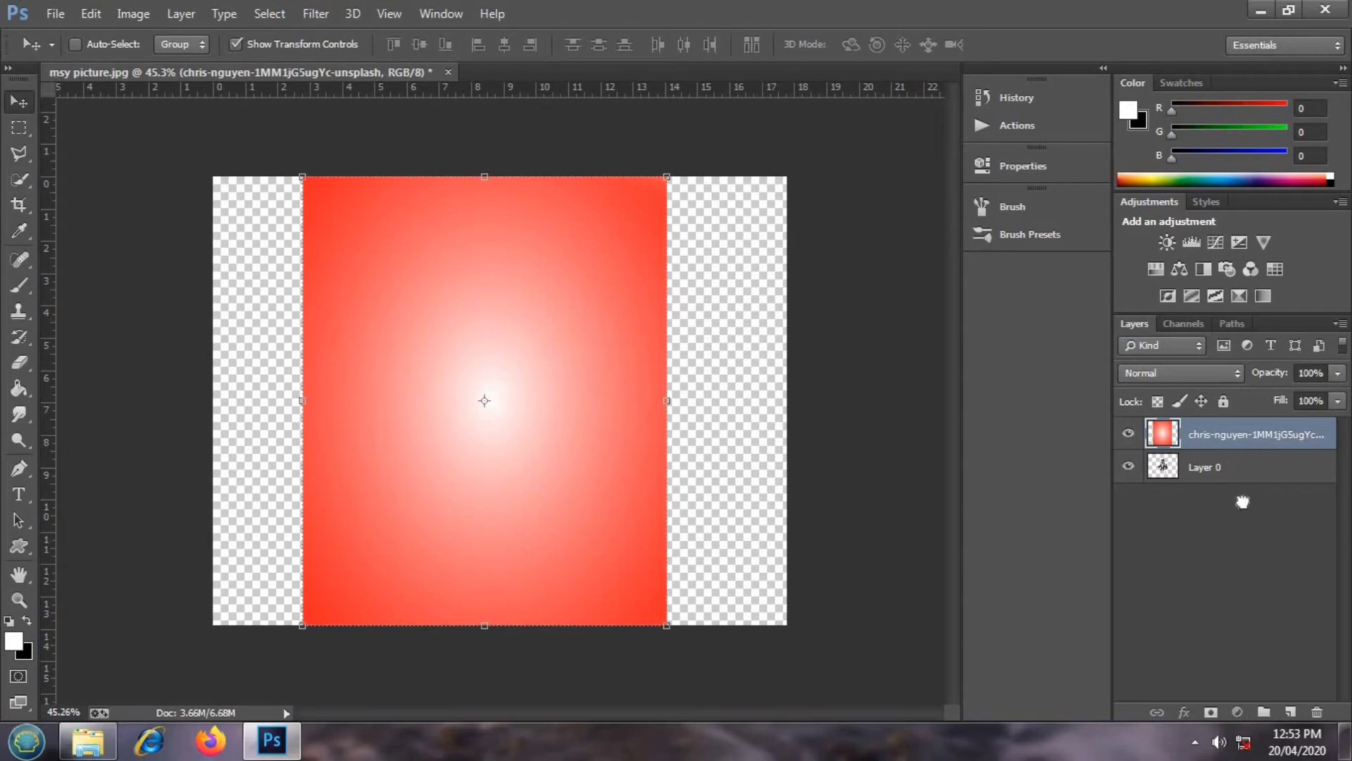
pyautogui.moveTo(1242, 501); pyautogui.dragTo(1248, 506)
pyautogui.scroll(1, 498, 407)
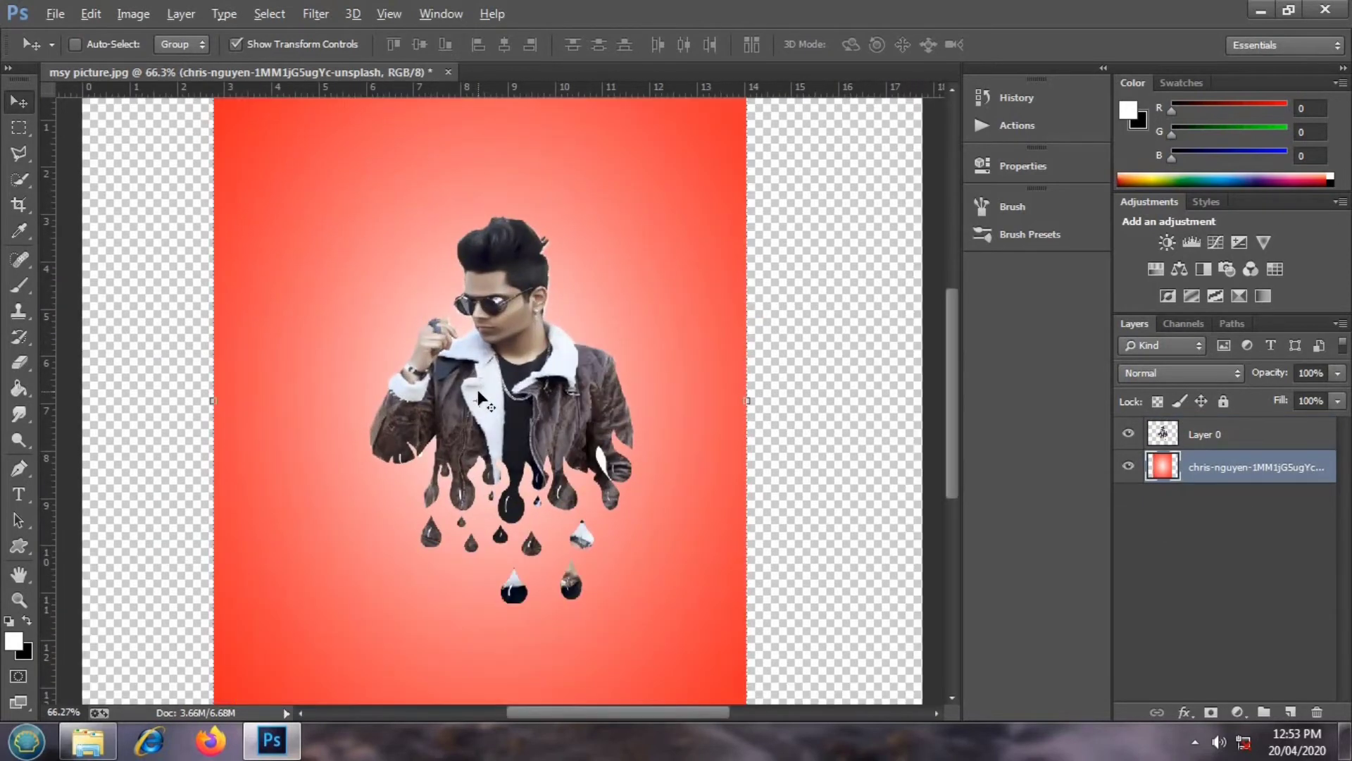
# Step: Shift the red gradient background left and select Layer 0 with the man
pyautogui.moveTo(520, 399)
pyautogui.mouseDown()
pyautogui.moveTo(480, 398)
pyautogui.moveTo(548, 399)
pyautogui.moveTo(520, 412)
pyautogui.mouseUp()
pyautogui.scroll(-1, 548, 398)
pyautogui.keyDown('ctrl'); pyautogui.click(539, 422); pyautogui.keyUp('ctrl')
pyautogui.scroll(-1, 525, 420)
pyautogui.scroll(-1, 525, 421)
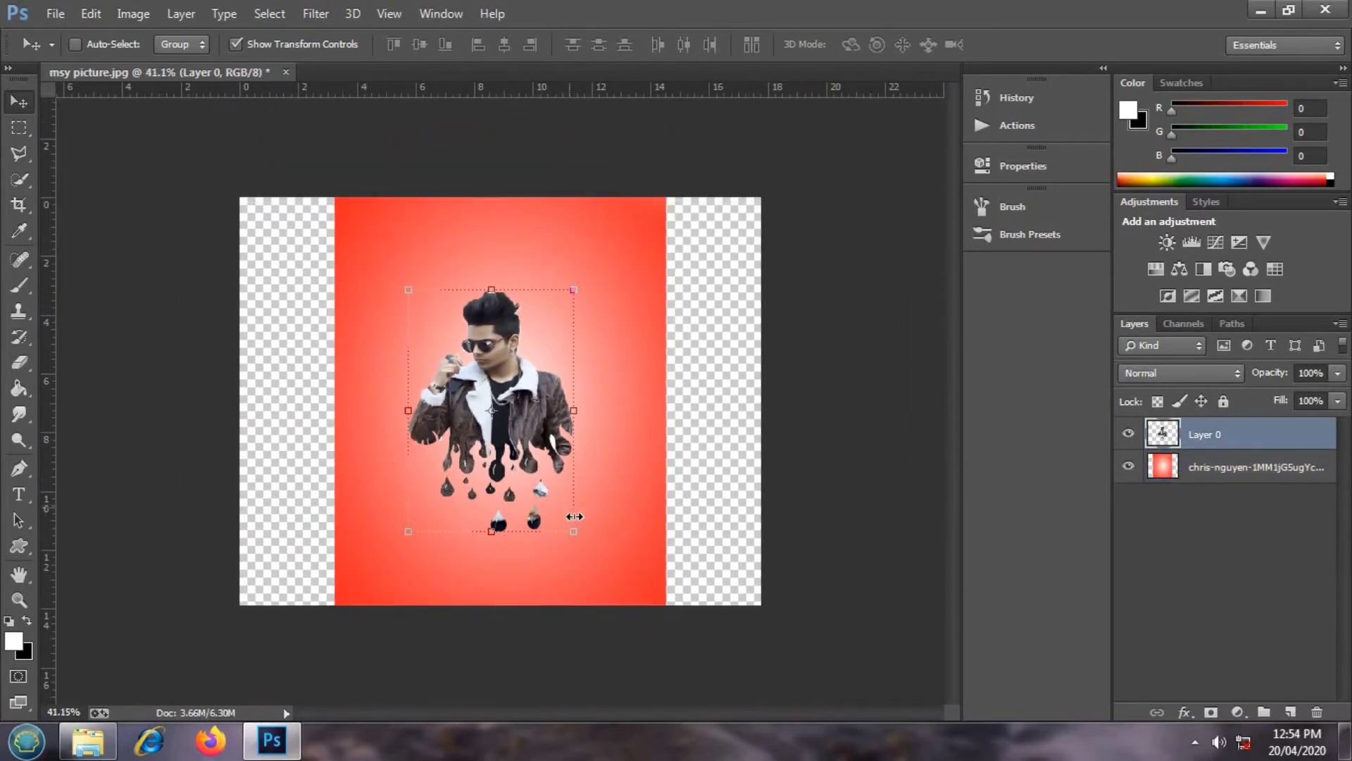
# Step: Enlarge the melting man to about 111% by 115% and commit the transform
pyautogui.moveTo(577, 537); pyautogui.dragTo(589, 552)
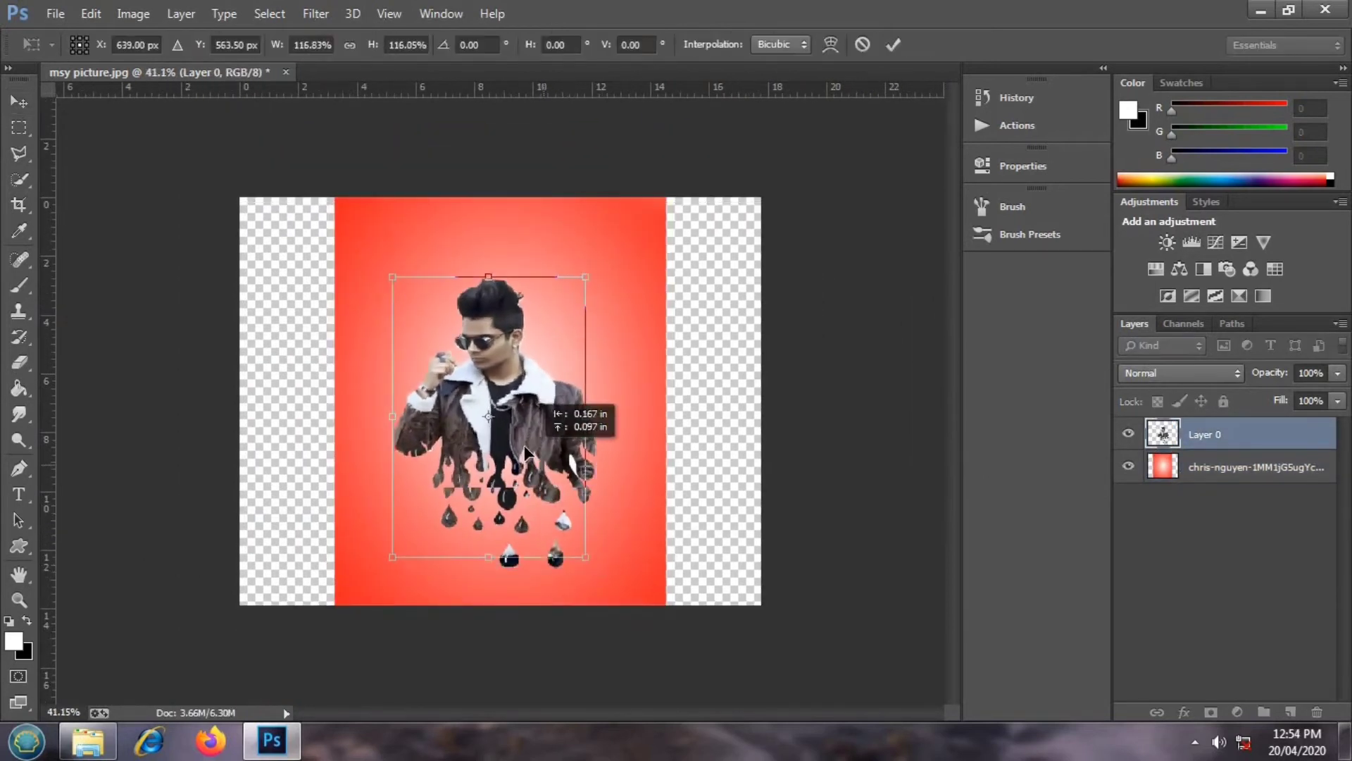
pyautogui.moveTo(534, 457); pyautogui.dragTo(542, 461)
pyautogui.scroll(2, 542, 461)
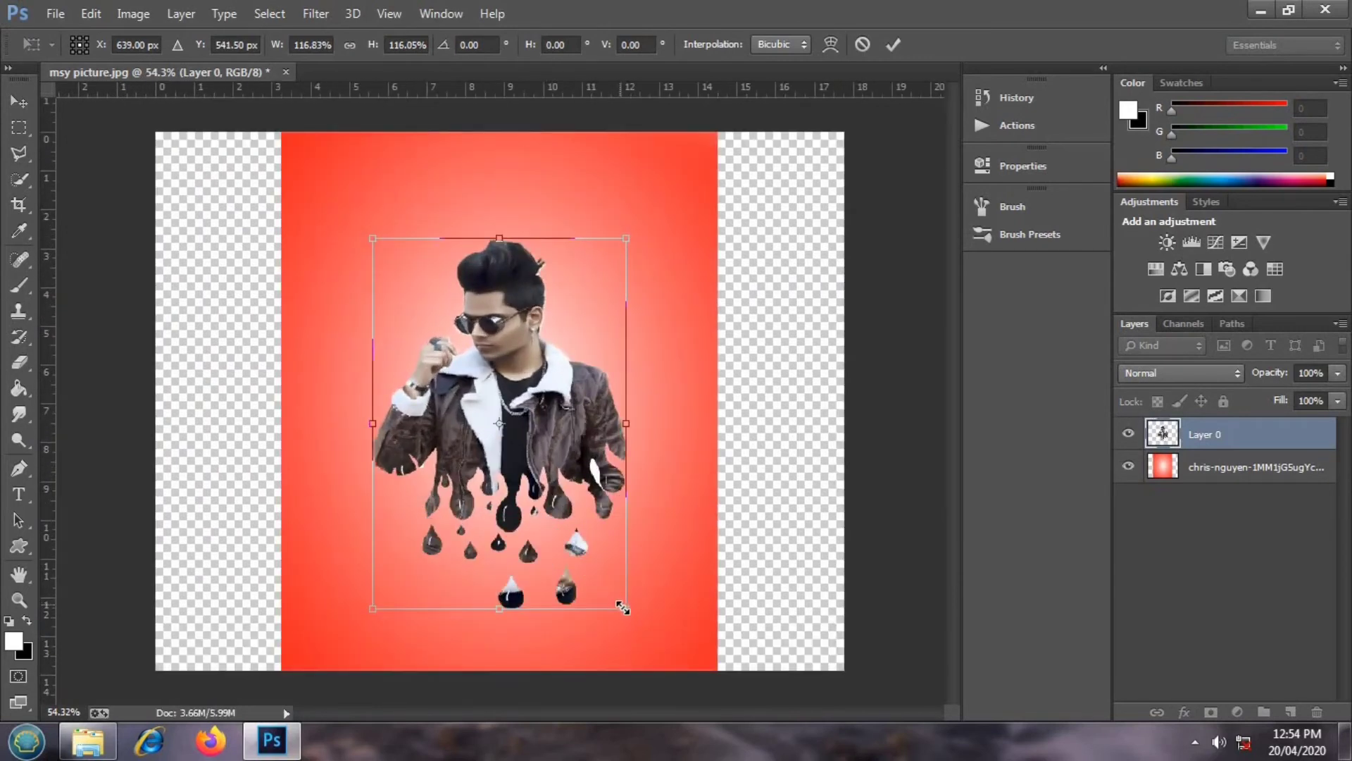
pyautogui.moveTo(623, 607); pyautogui.dragTo(614, 603)
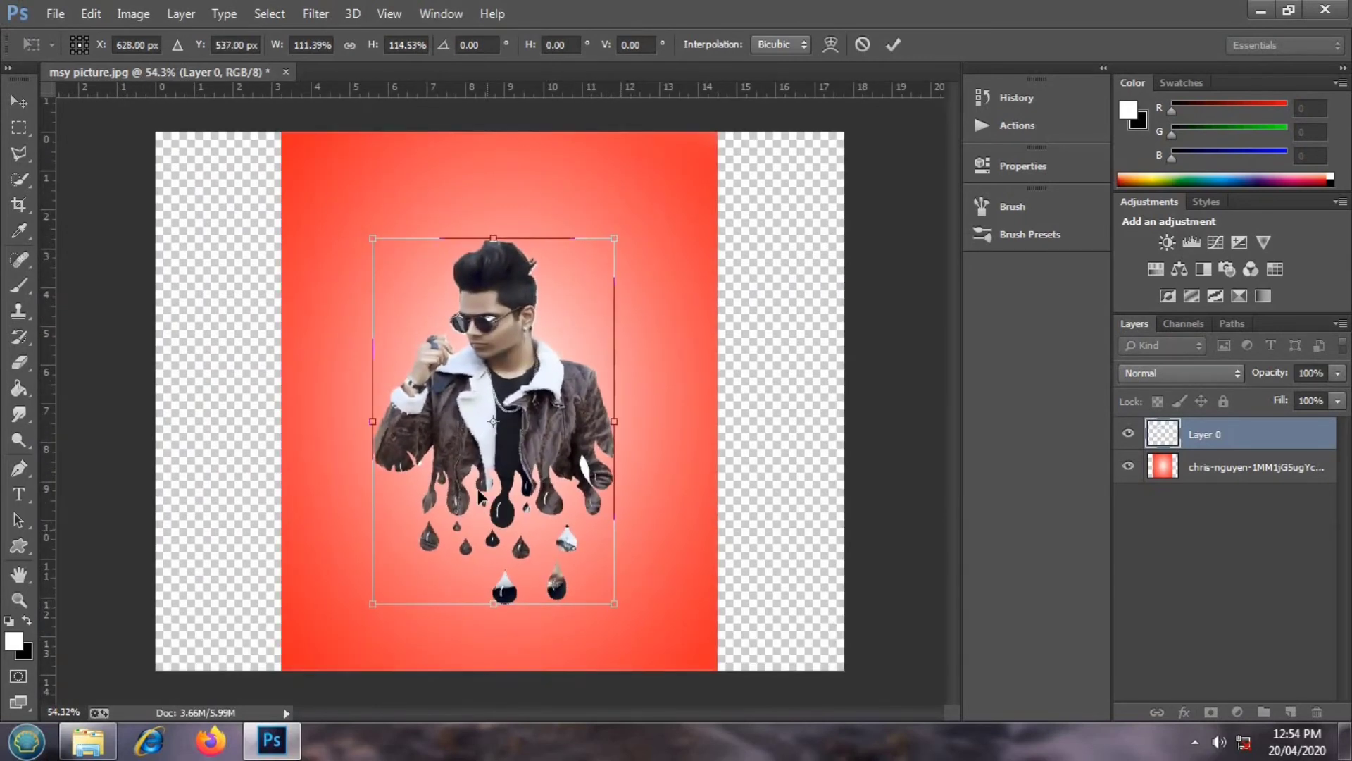
pyautogui.scroll(-1, 479, 495)
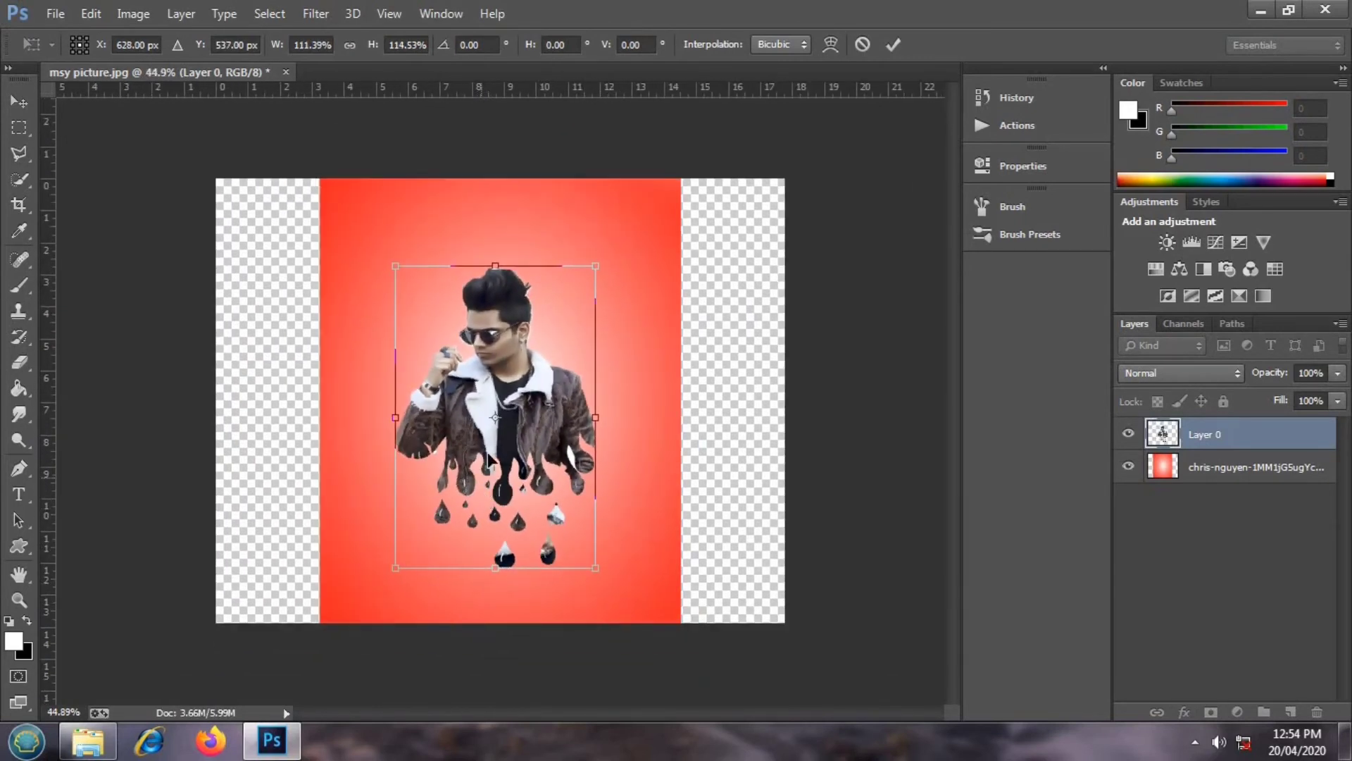
pyautogui.click(892, 47)
pyautogui.hotkey('ctrl', '0')
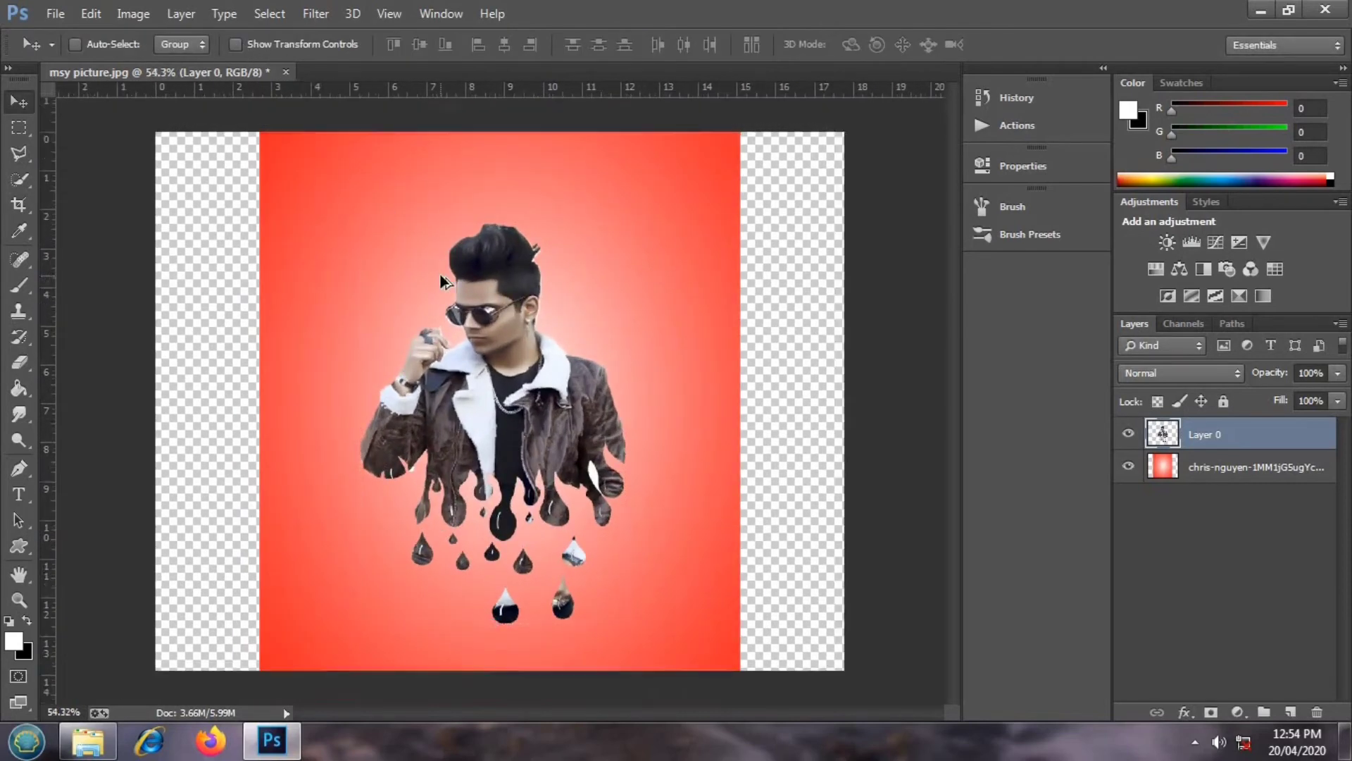
# Step: Nudge the man slightly left and down, centred over the red backdrop
pyautogui.scroll(-1, 521, 381)
pyautogui.scroll(1, 628, 463)
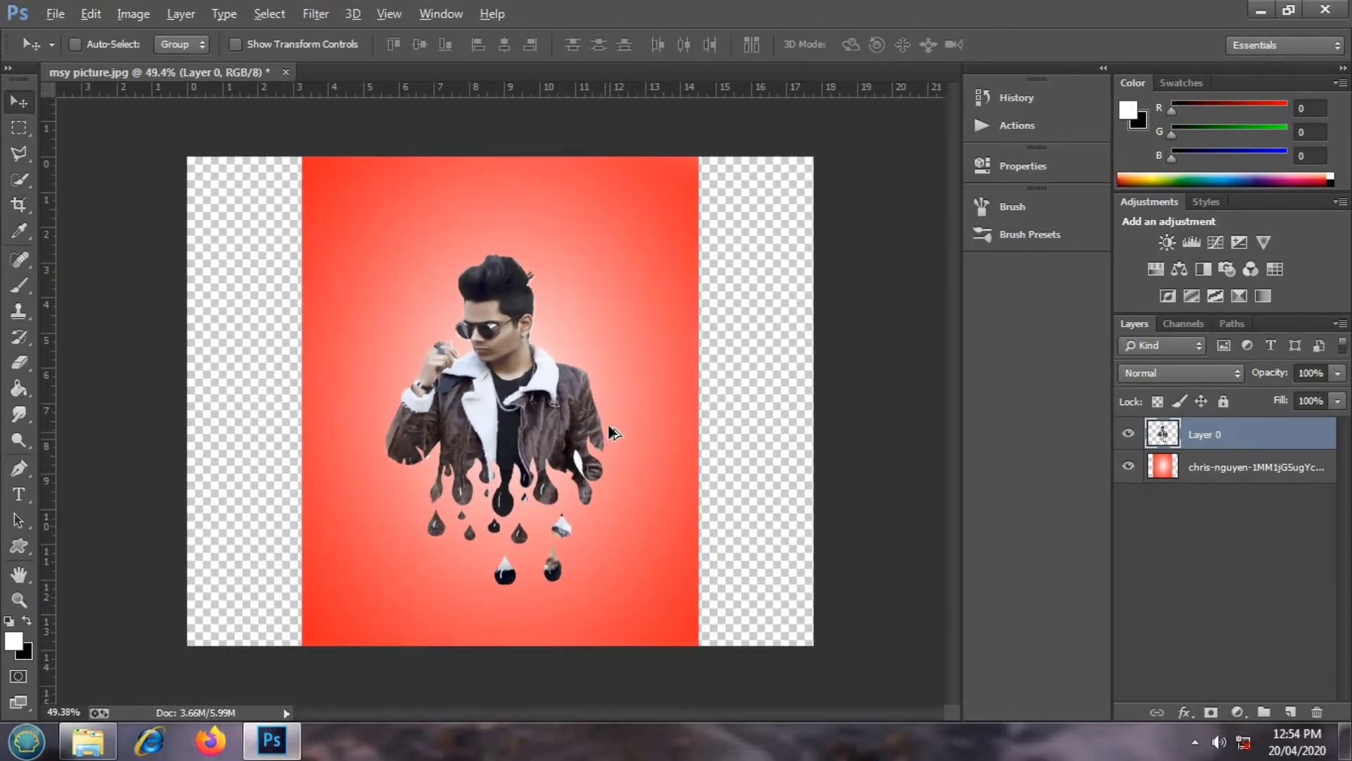
pyautogui.scroll(1, 606, 432)
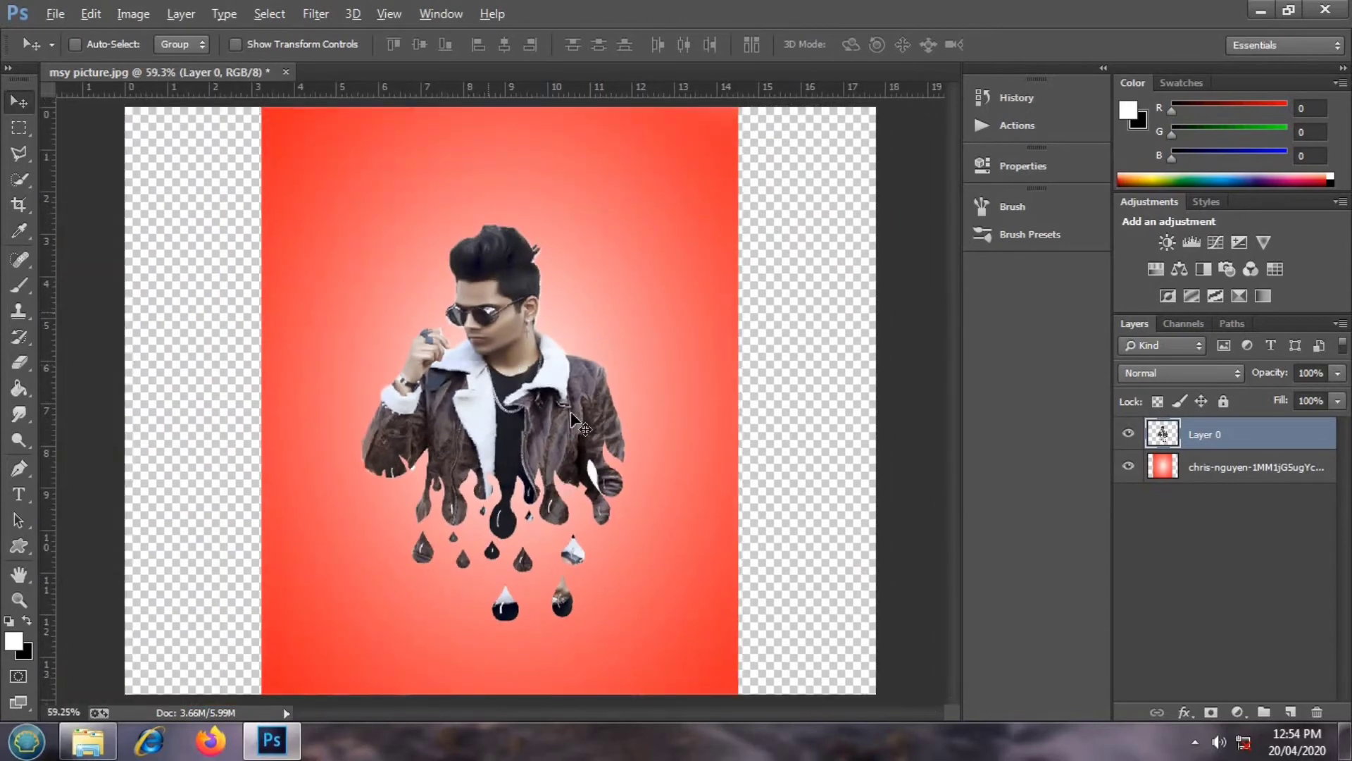
pyautogui.scroll(-1, 486, 349)
pyautogui.scroll(1, 459, 380)
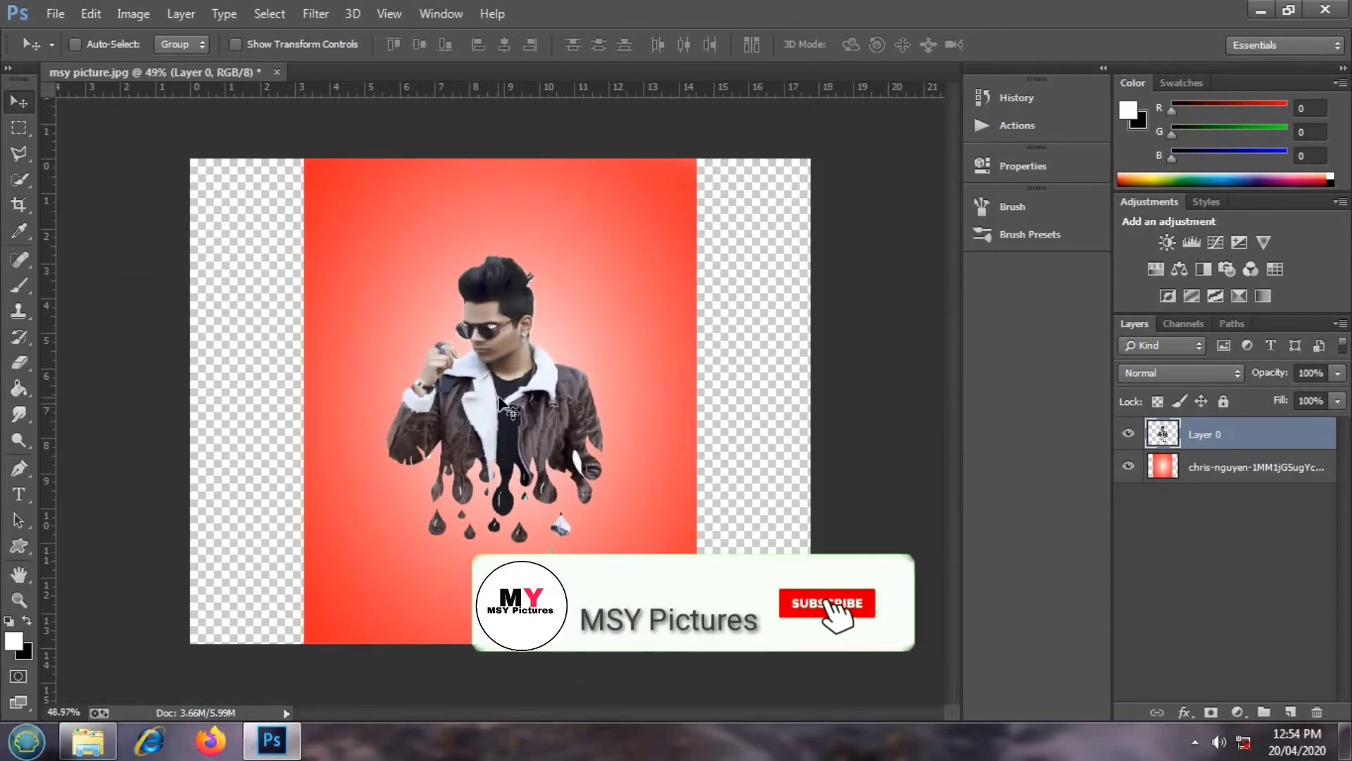
pyautogui.moveTo(500, 402); pyautogui.dragTo(497, 408)
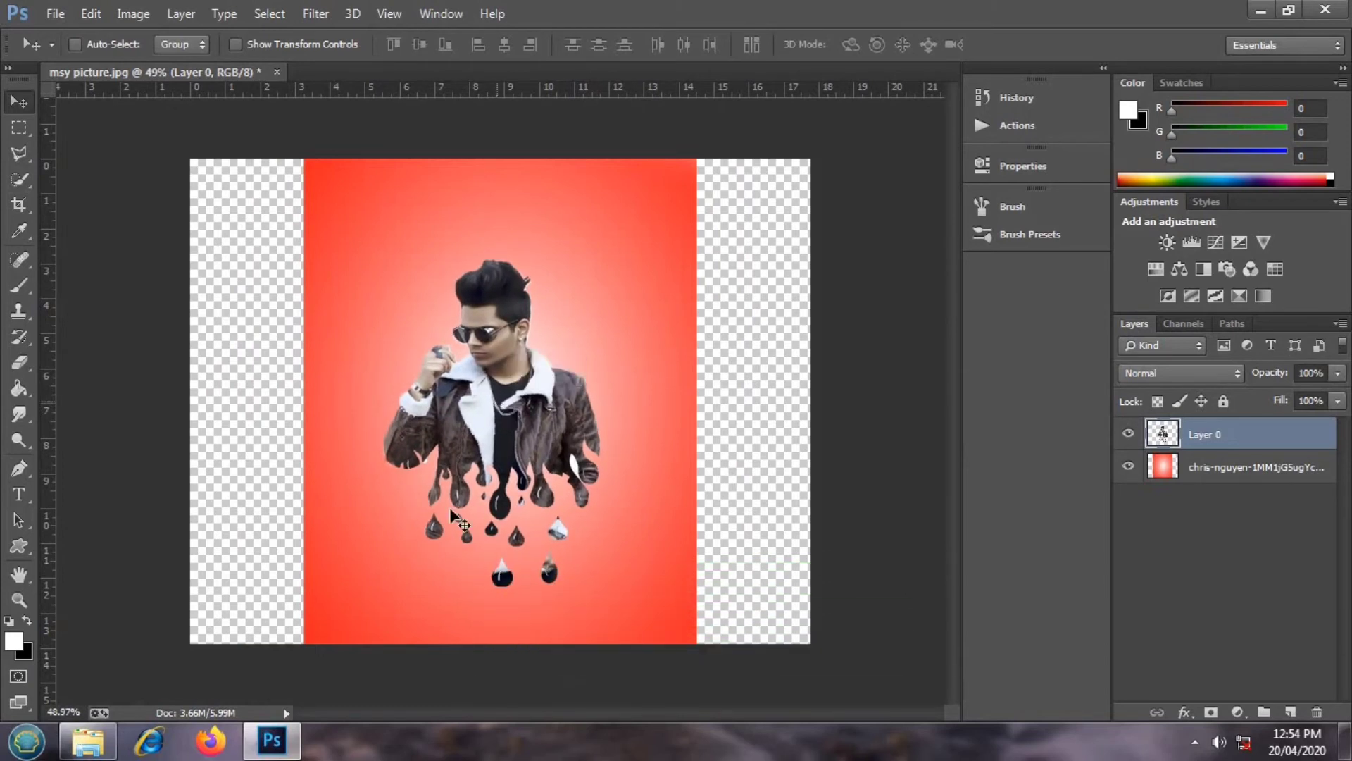
# Step: Crop the canvas's left and right sides to the red gradient, then add an empty Layer 1
pyautogui.click(19, 204)
pyautogui.moveTo(195, 407); pyautogui.dragTo(248, 416)
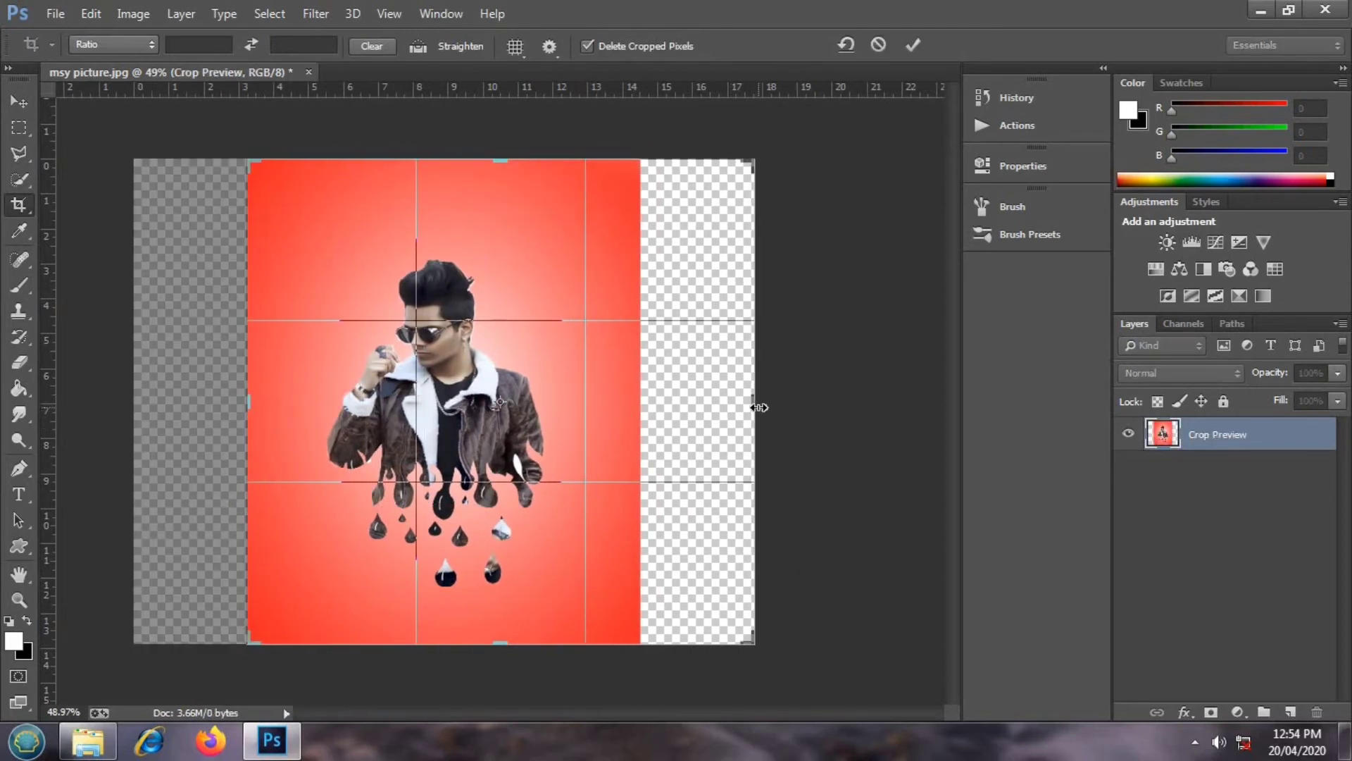
pyautogui.moveTo(760, 408); pyautogui.dragTo(705, 409)
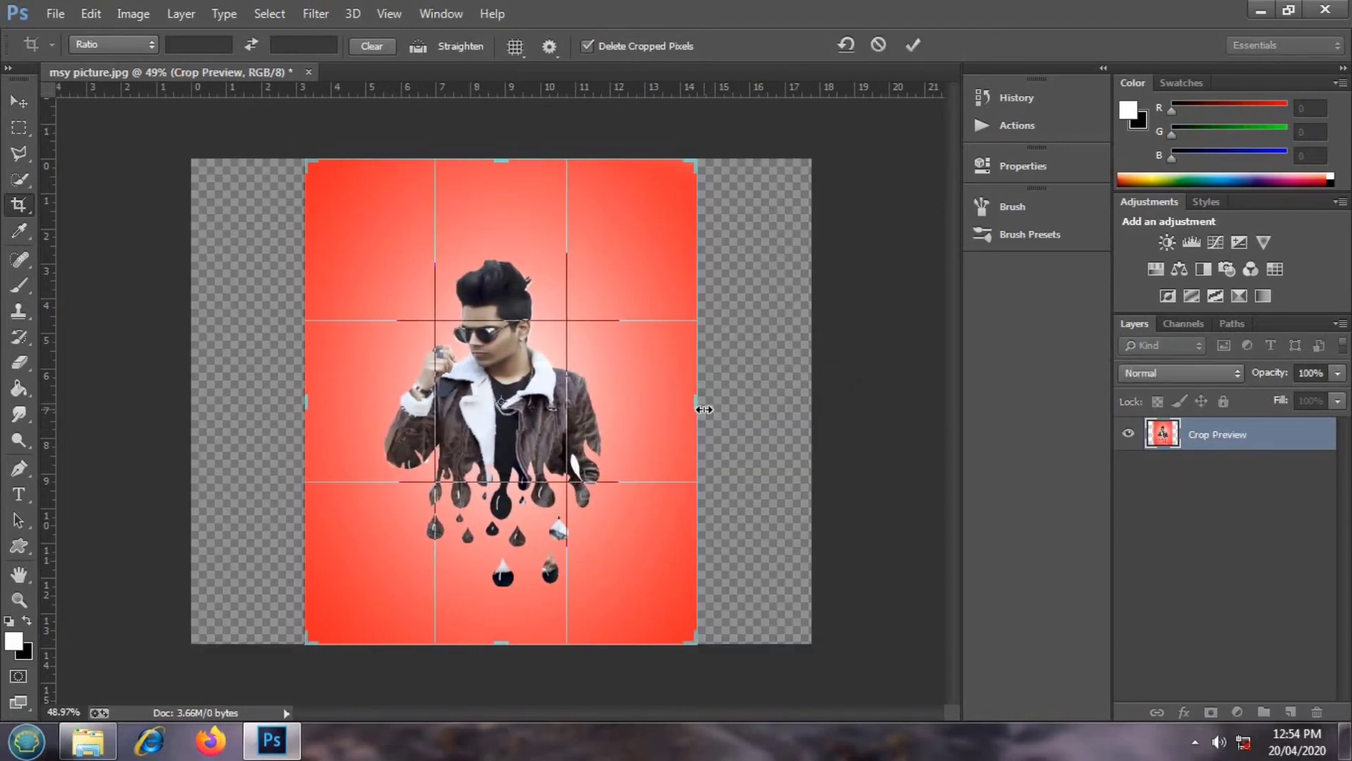
pyautogui.click(912, 44)
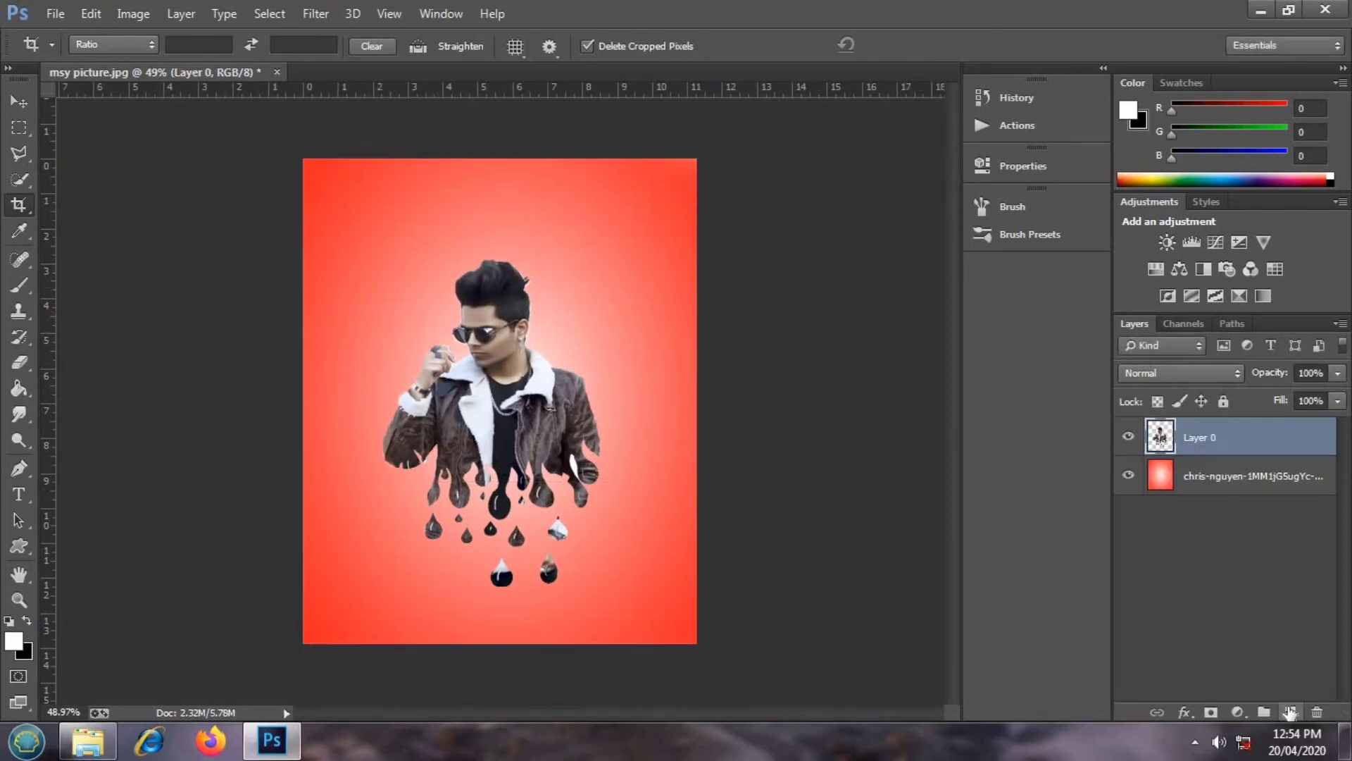
pyautogui.click(1290, 712)
# Step: Place the King-crown-png-download image as an embedded layer over the man
pyautogui.click(57, 14)
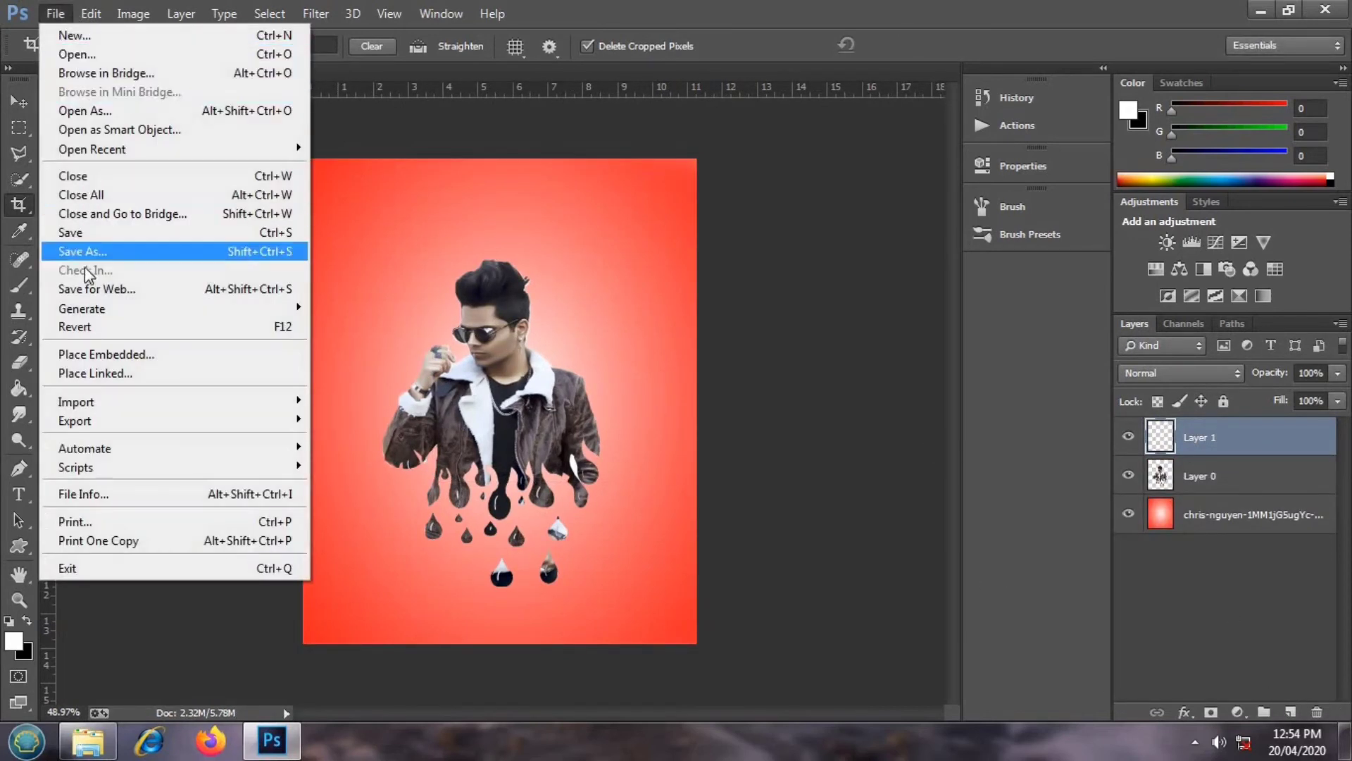
pyautogui.click(111, 352)
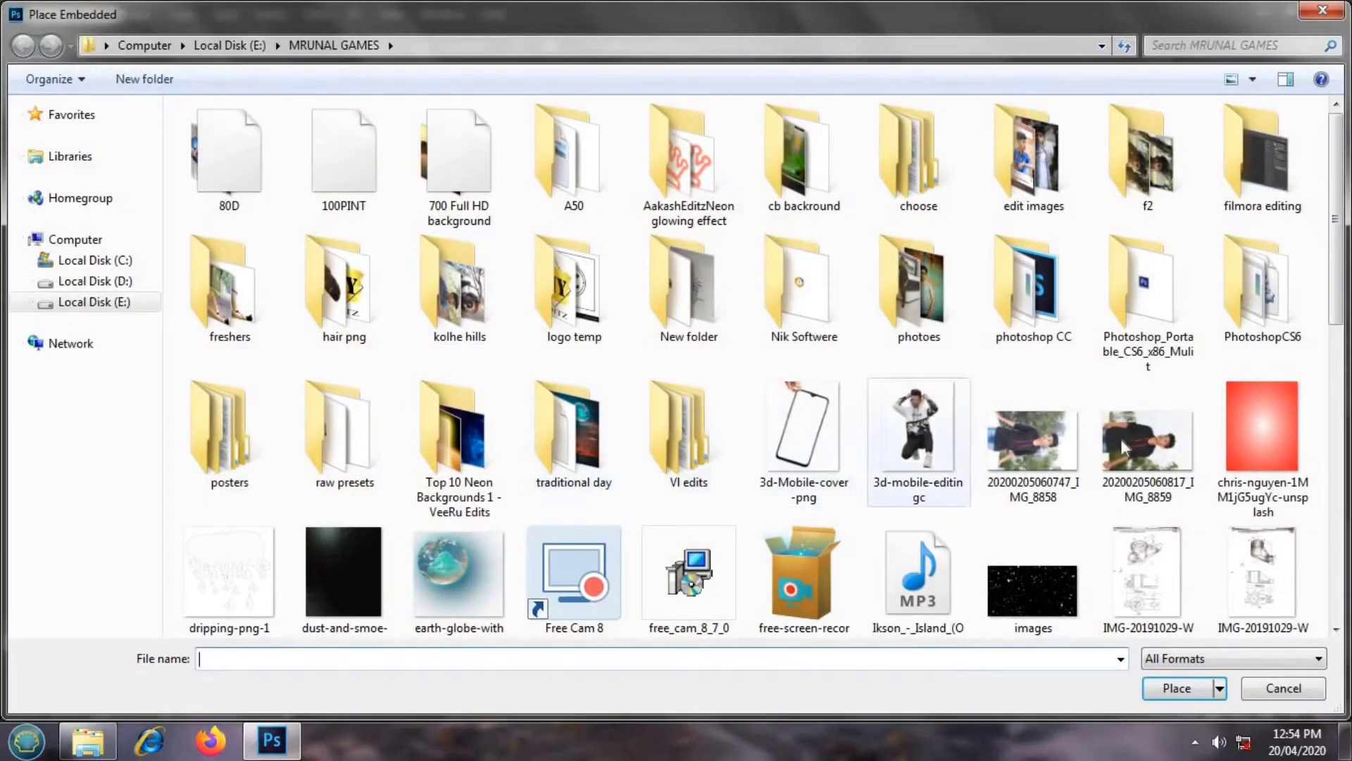
pyautogui.scroll(-4, 1303, 260)
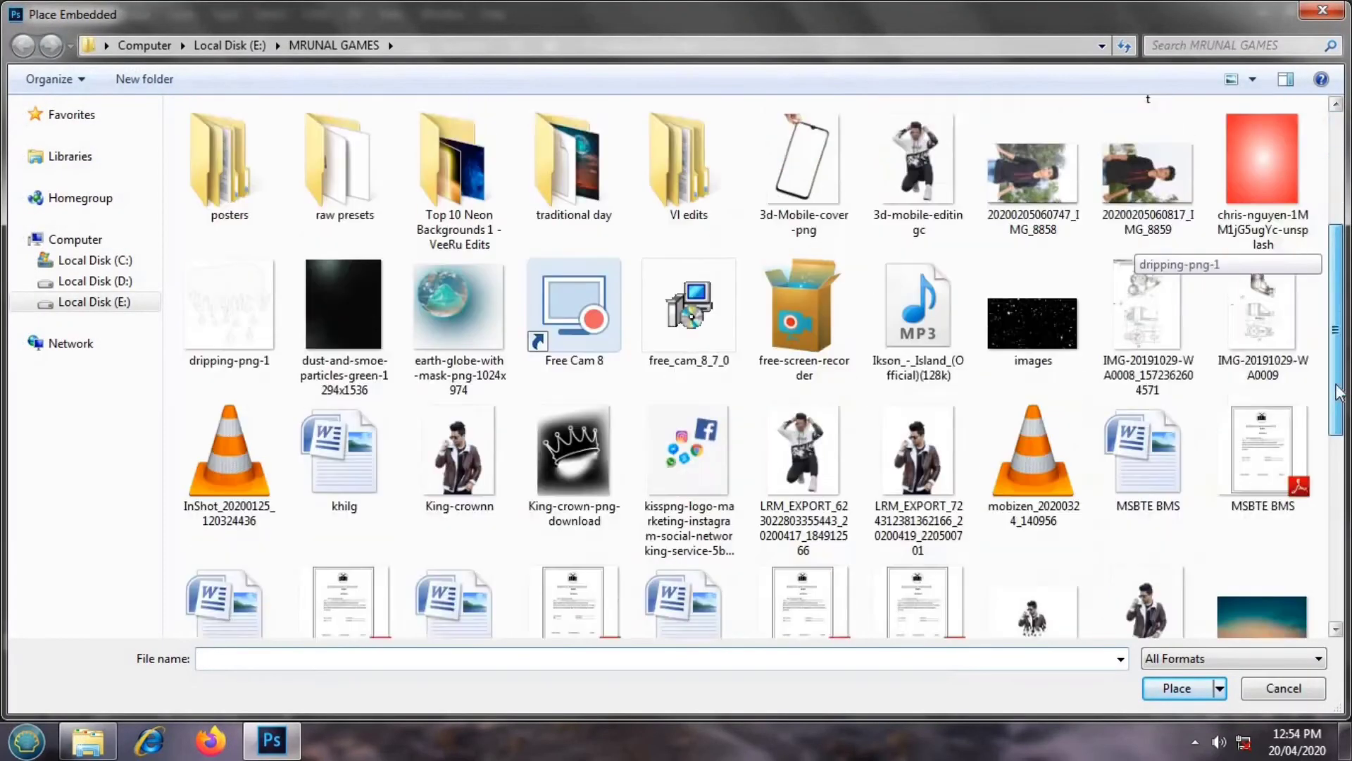
pyautogui.scroll(-1, 1254, 268)
pyautogui.click(593, 373)
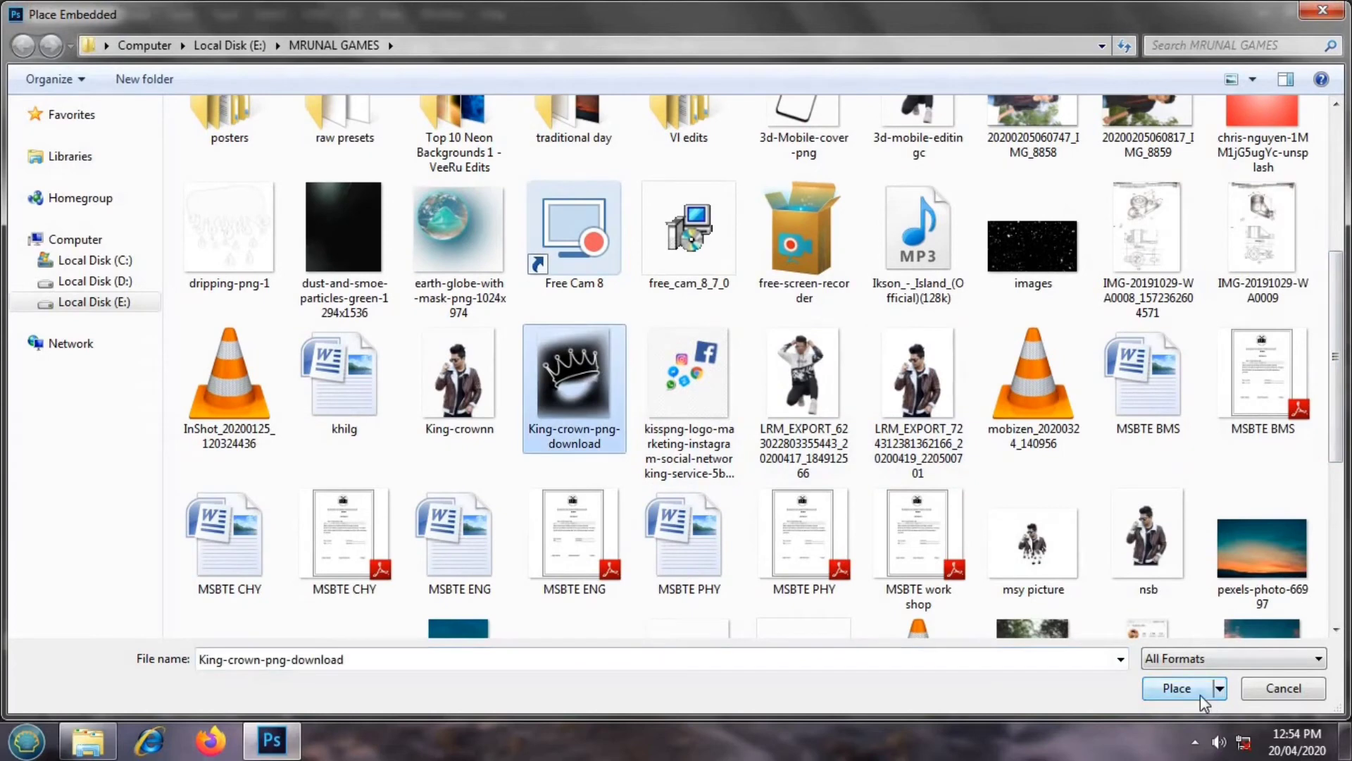
pyautogui.click(1203, 700)
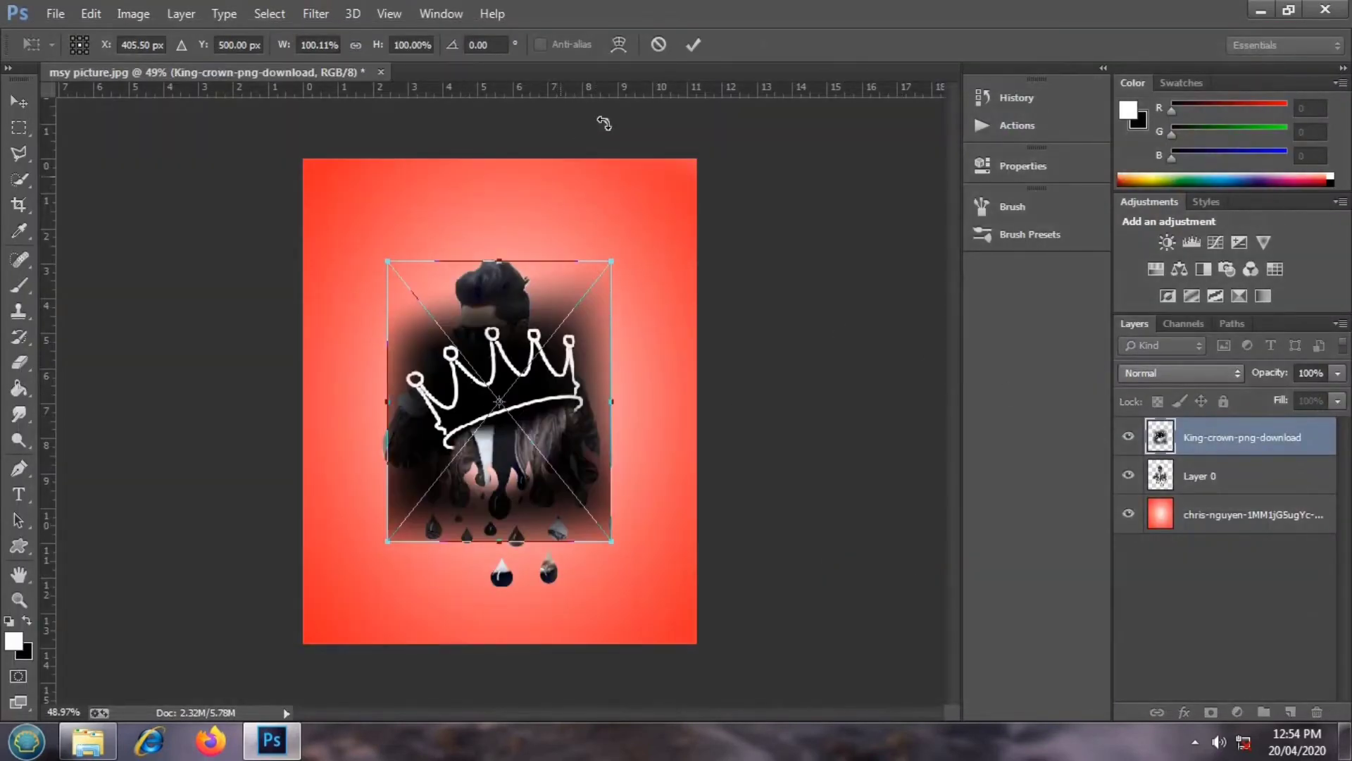
# Step: Commit the crown placement and set its layer blend mode to Screen, cancelling a stray crop
pyautogui.click(691, 48)
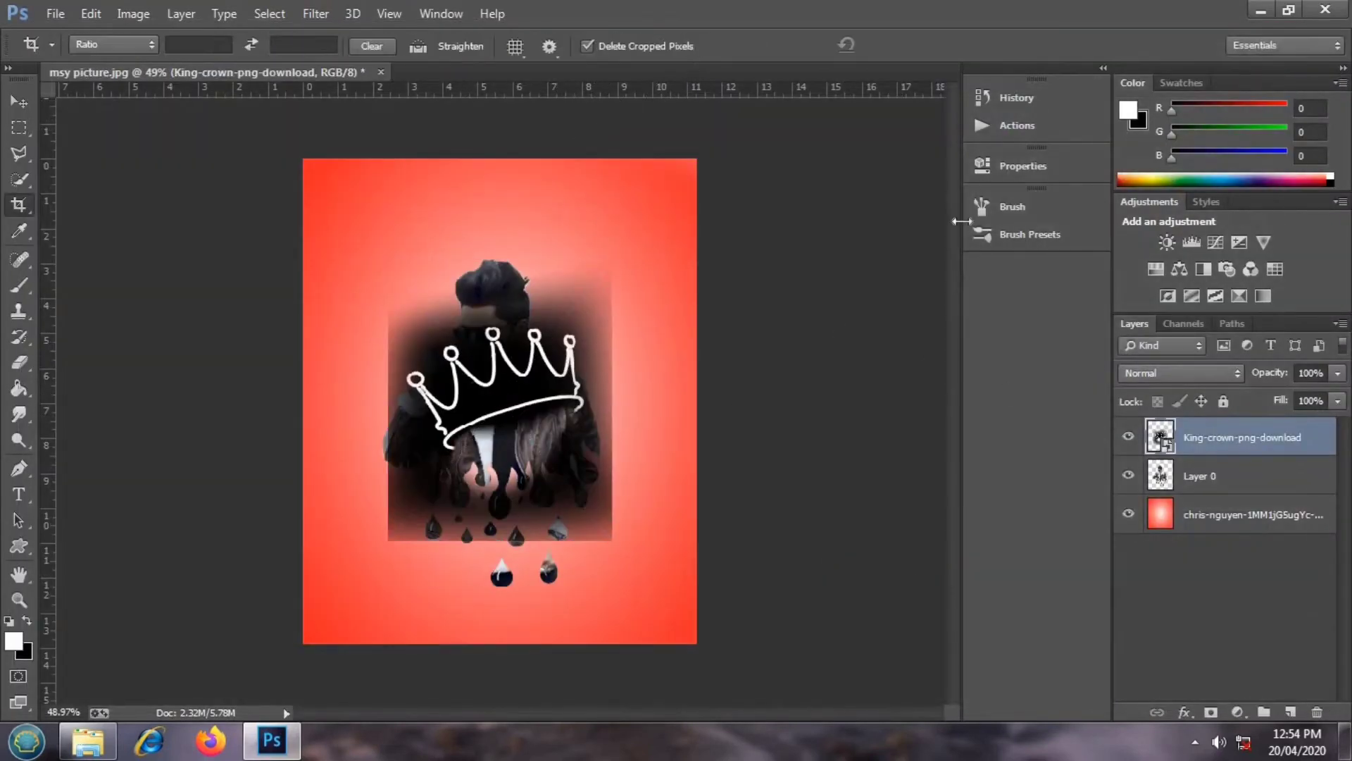
pyautogui.doubleClick(1249, 436)
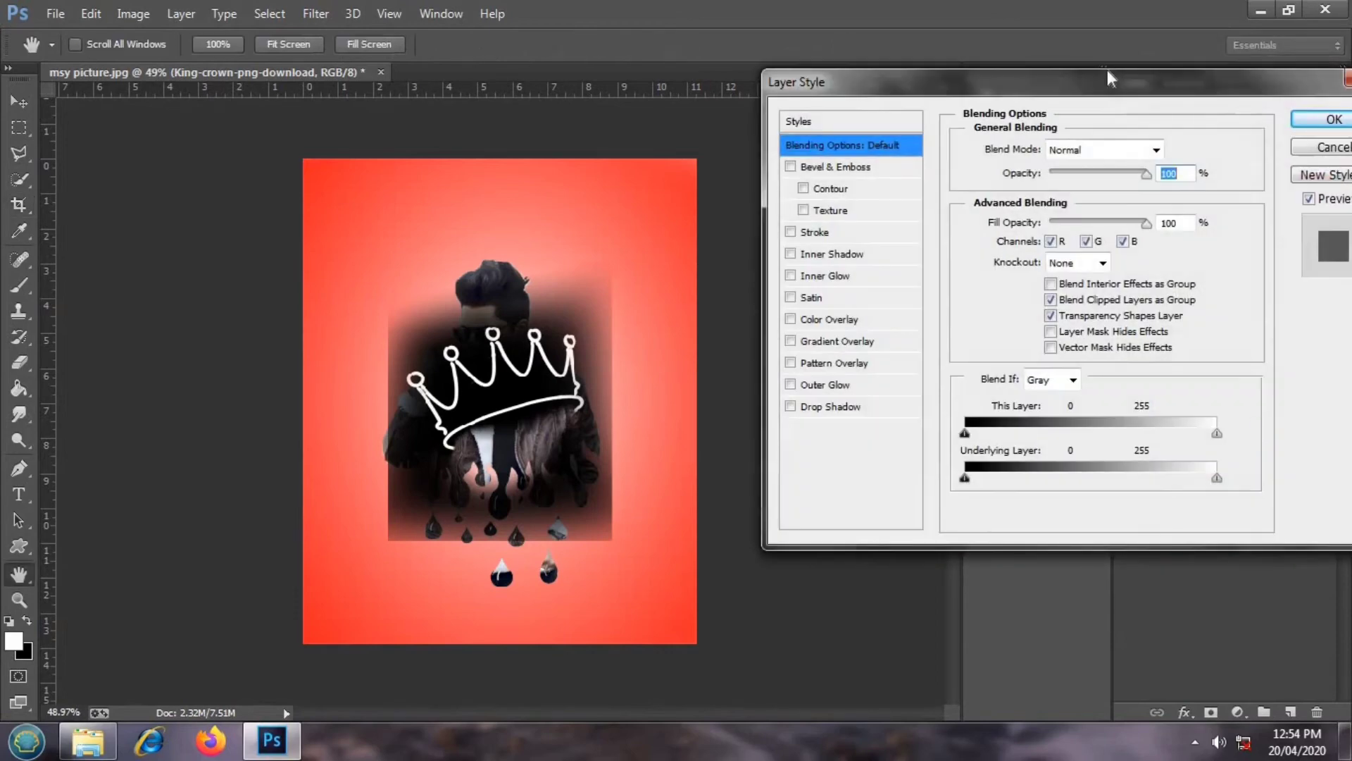
pyautogui.click(1147, 149)
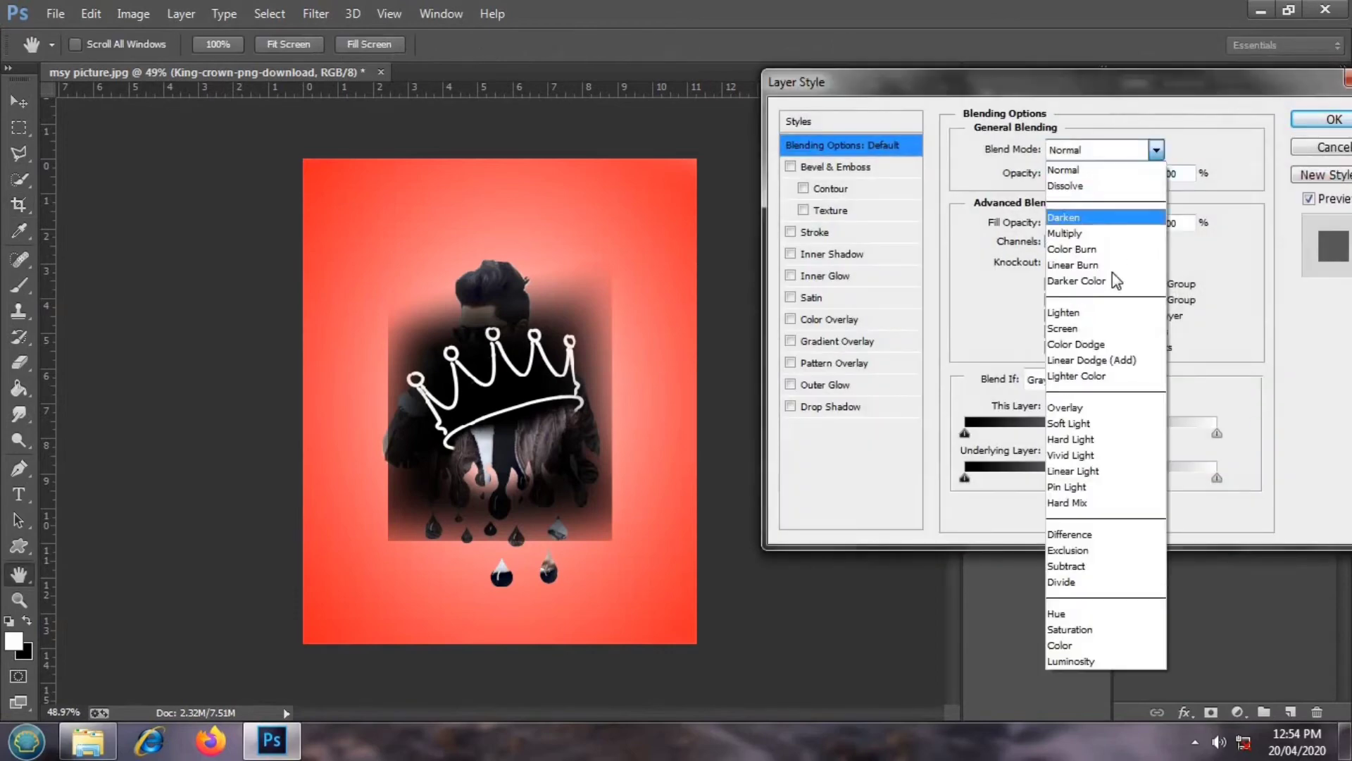
pyautogui.click(1103, 327)
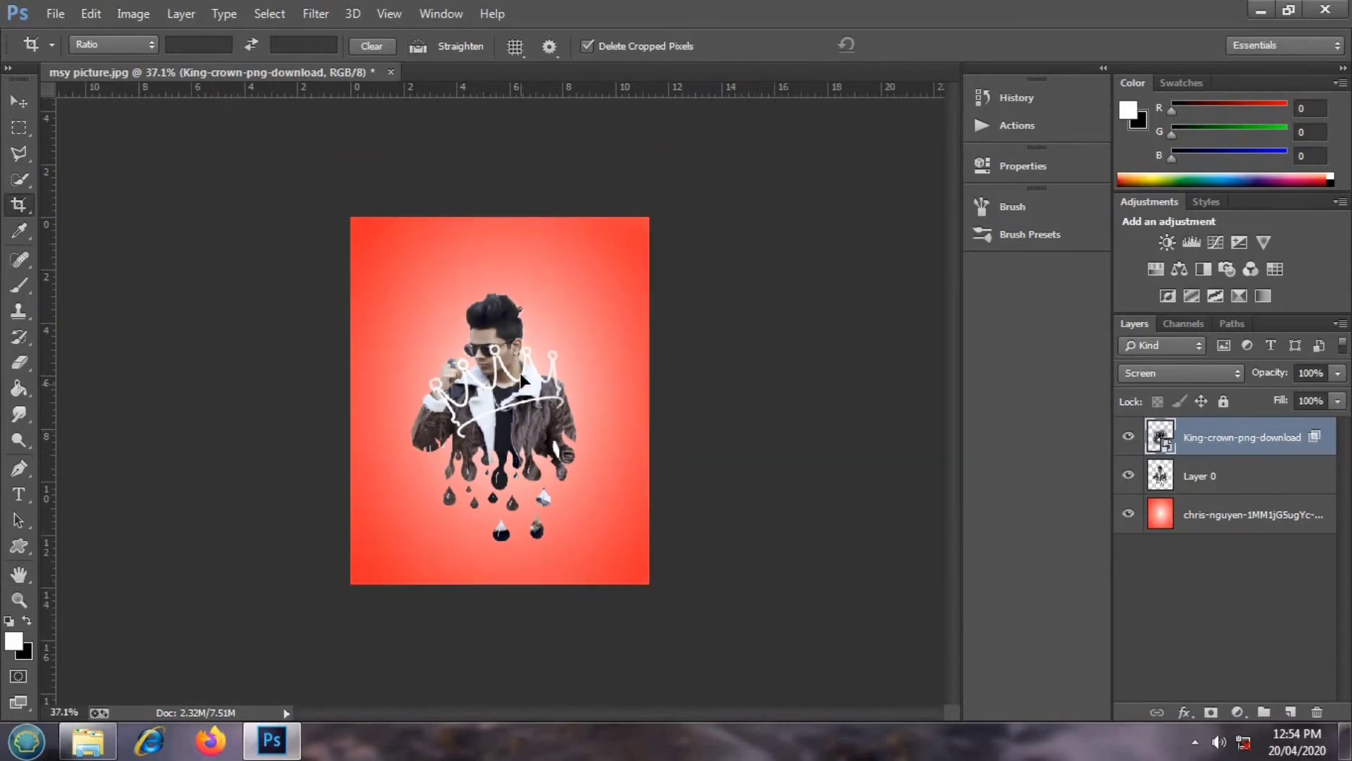
pyautogui.click(519, 373)
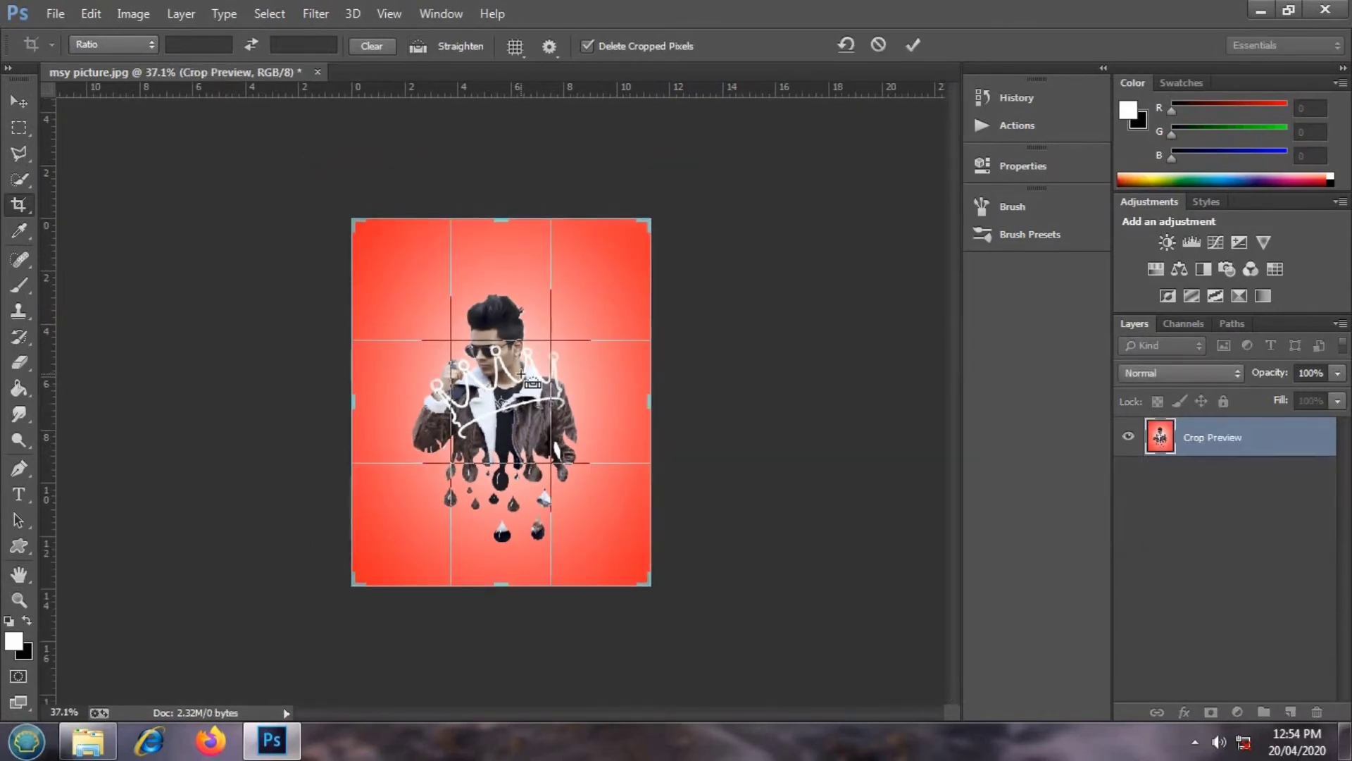
pyautogui.click(889, 53)
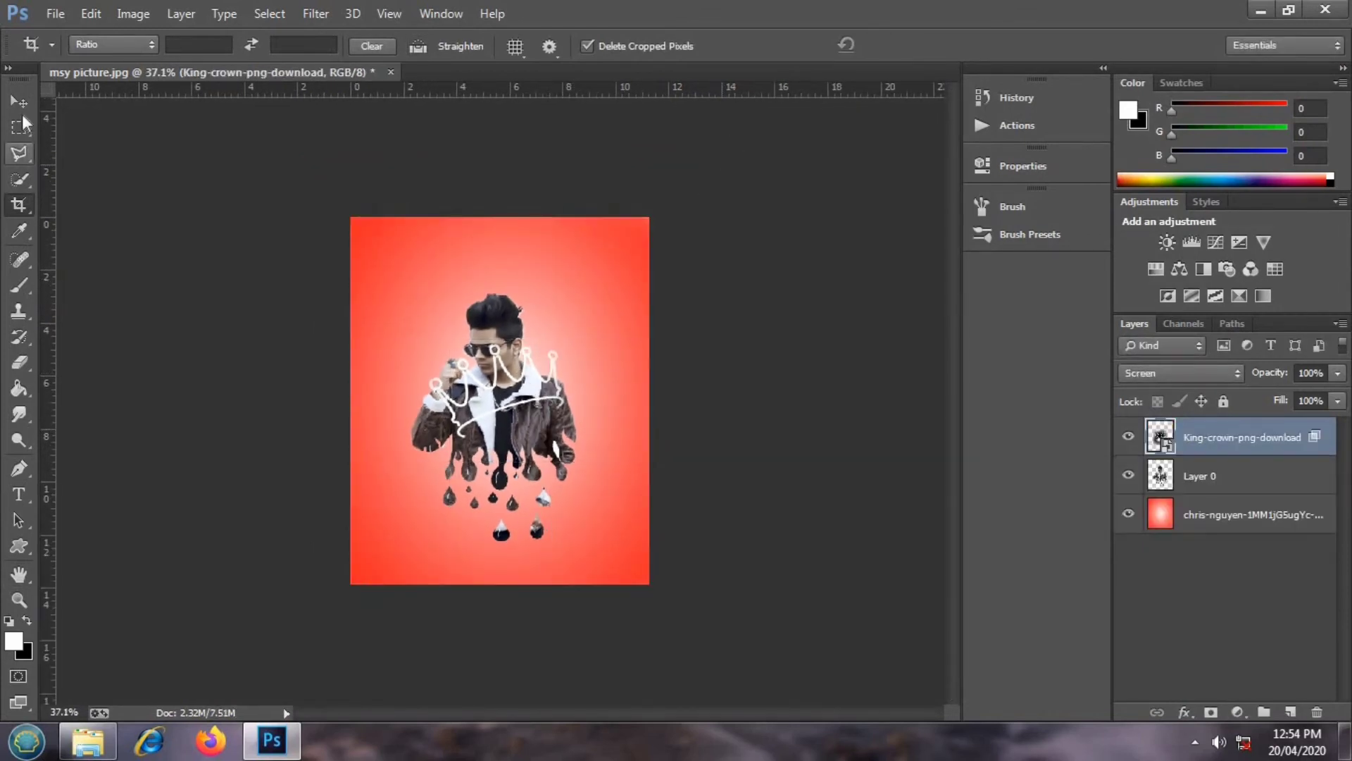
# Step: Move the crown up onto the man's head
pyautogui.click(19, 102)
pyautogui.moveTo(465, 386); pyautogui.dragTo(466, 286)
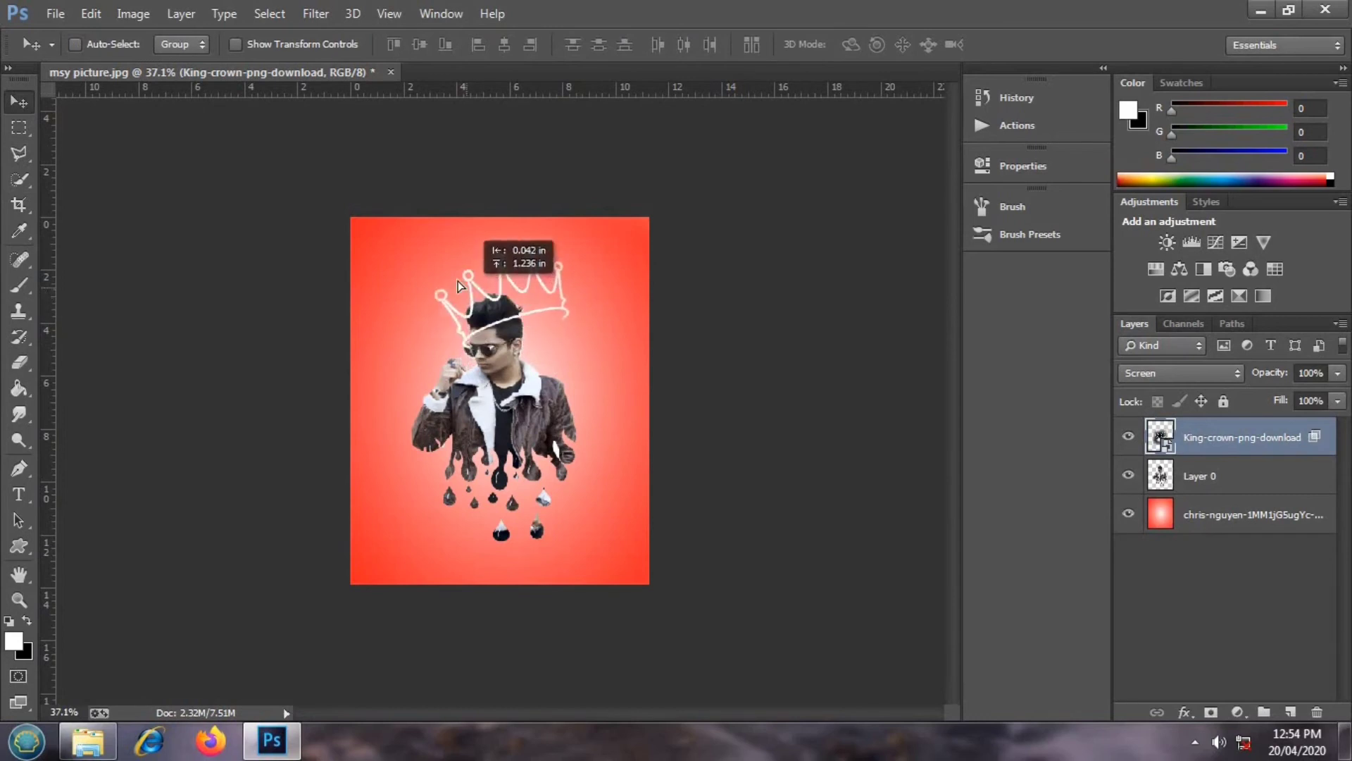
pyautogui.scroll(1, 483, 317)
pyautogui.scroll(1, 483, 317)
pyautogui.scroll(1, 483, 314)
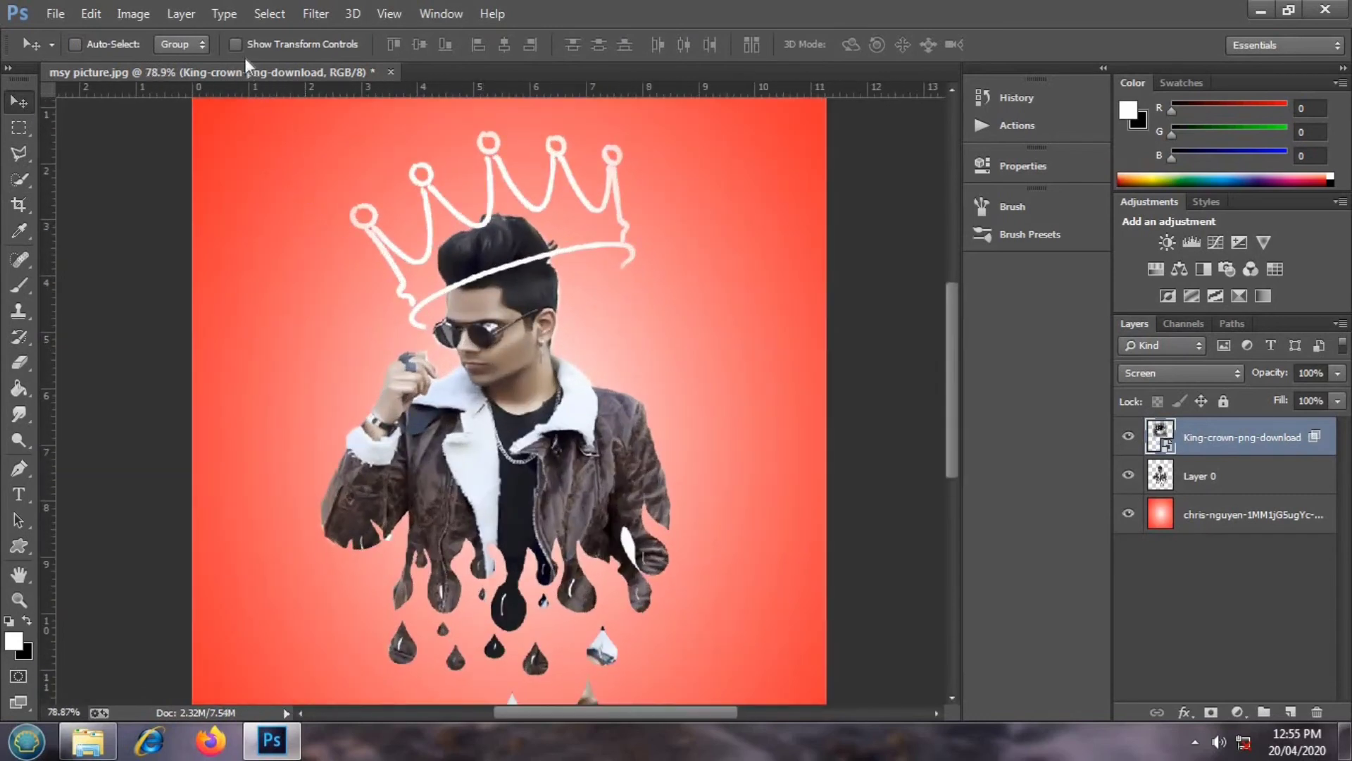
# Step: Scale the crown down to about 59% by 65%, fit it atop the head and commit
pyautogui.moveTo(320, 476); pyautogui.dragTo(420, 430)
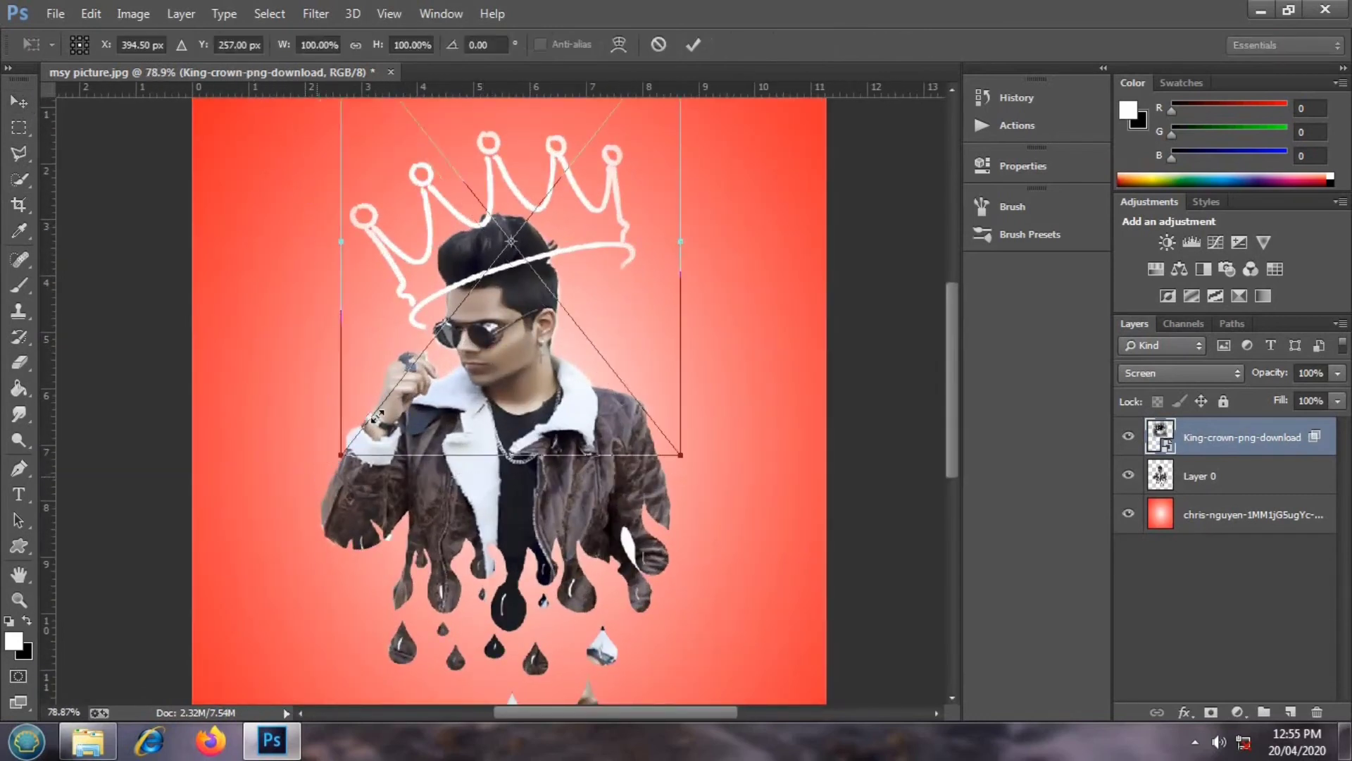
pyautogui.moveTo(507, 319); pyautogui.dragTo(493, 325)
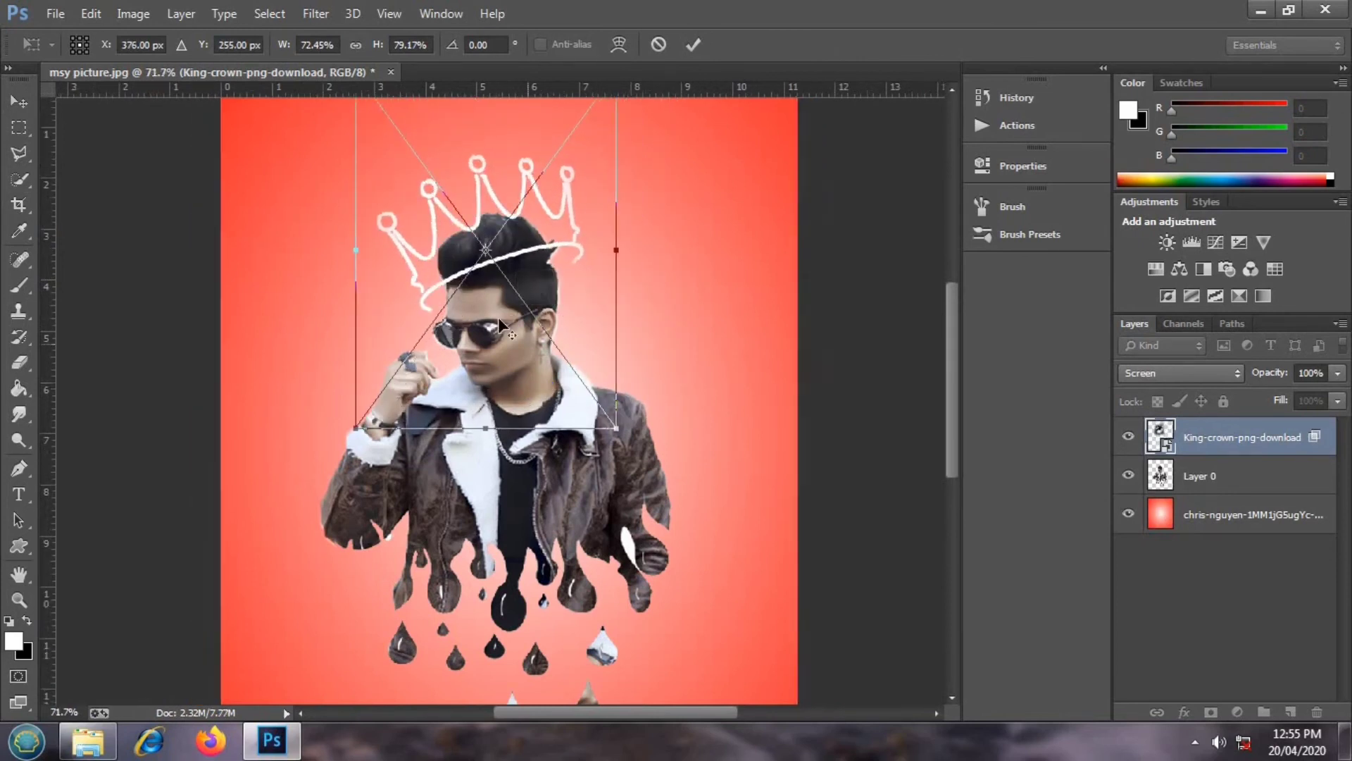
pyautogui.scroll(-4, 493, 325)
pyautogui.moveTo(402, 389); pyautogui.dragTo(410, 382)
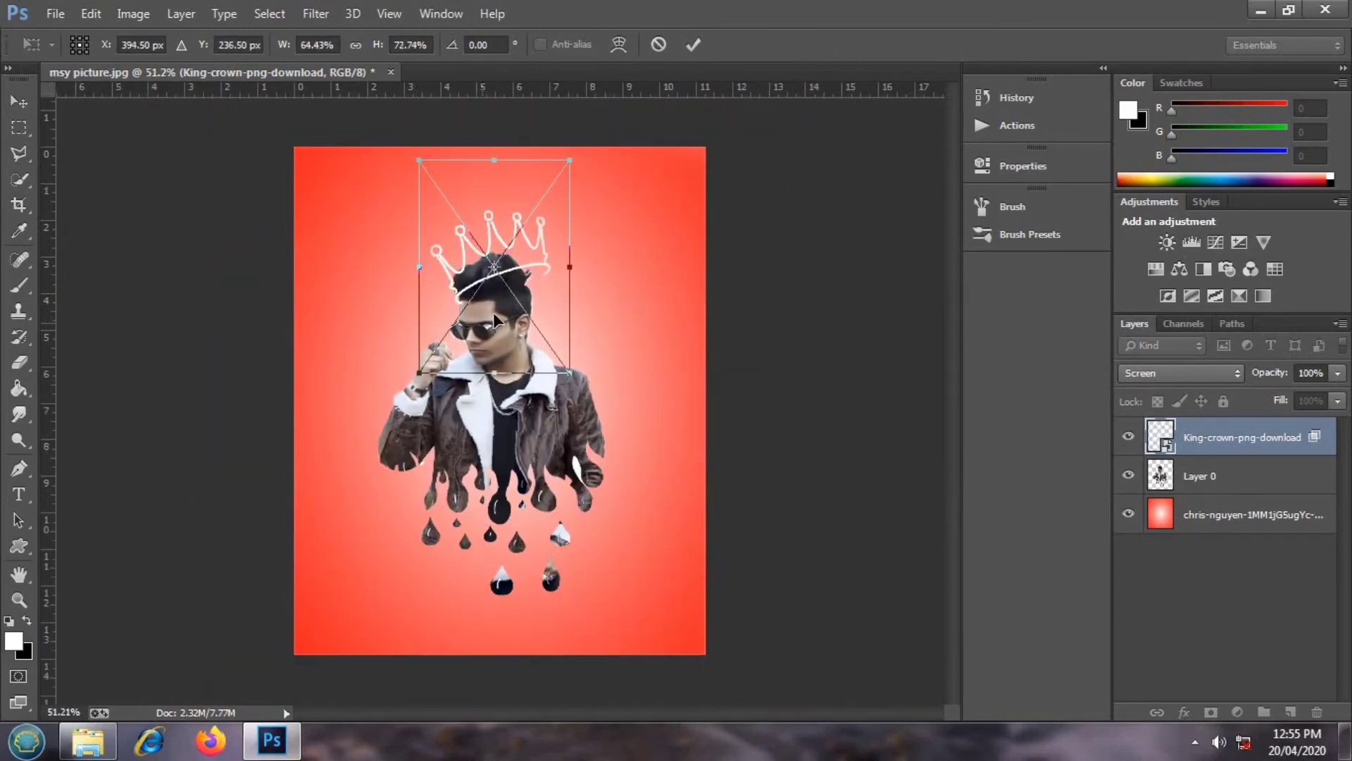
pyautogui.moveTo(485, 326); pyautogui.dragTo(483, 327)
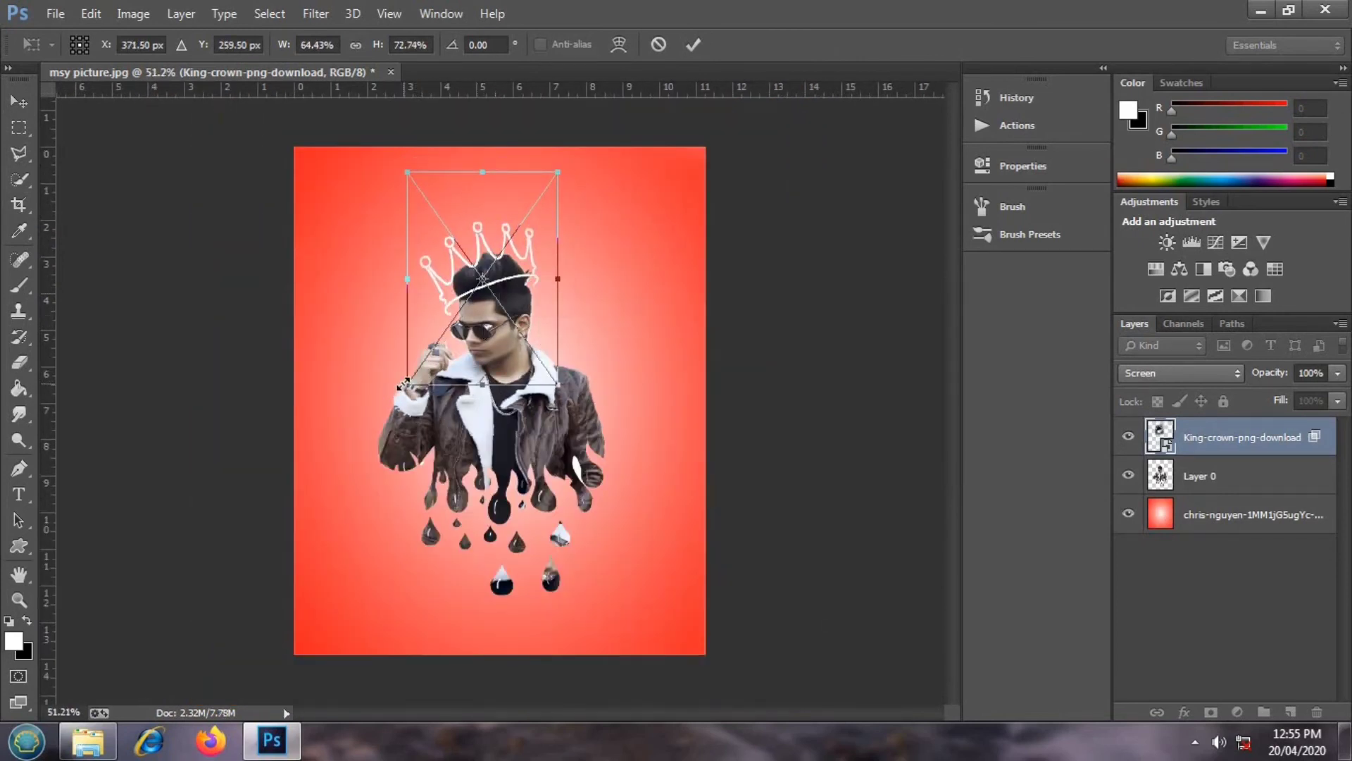
pyautogui.moveTo(407, 385); pyautogui.dragTo(419, 362)
pyautogui.moveTo(511, 308); pyautogui.dragTo(505, 310)
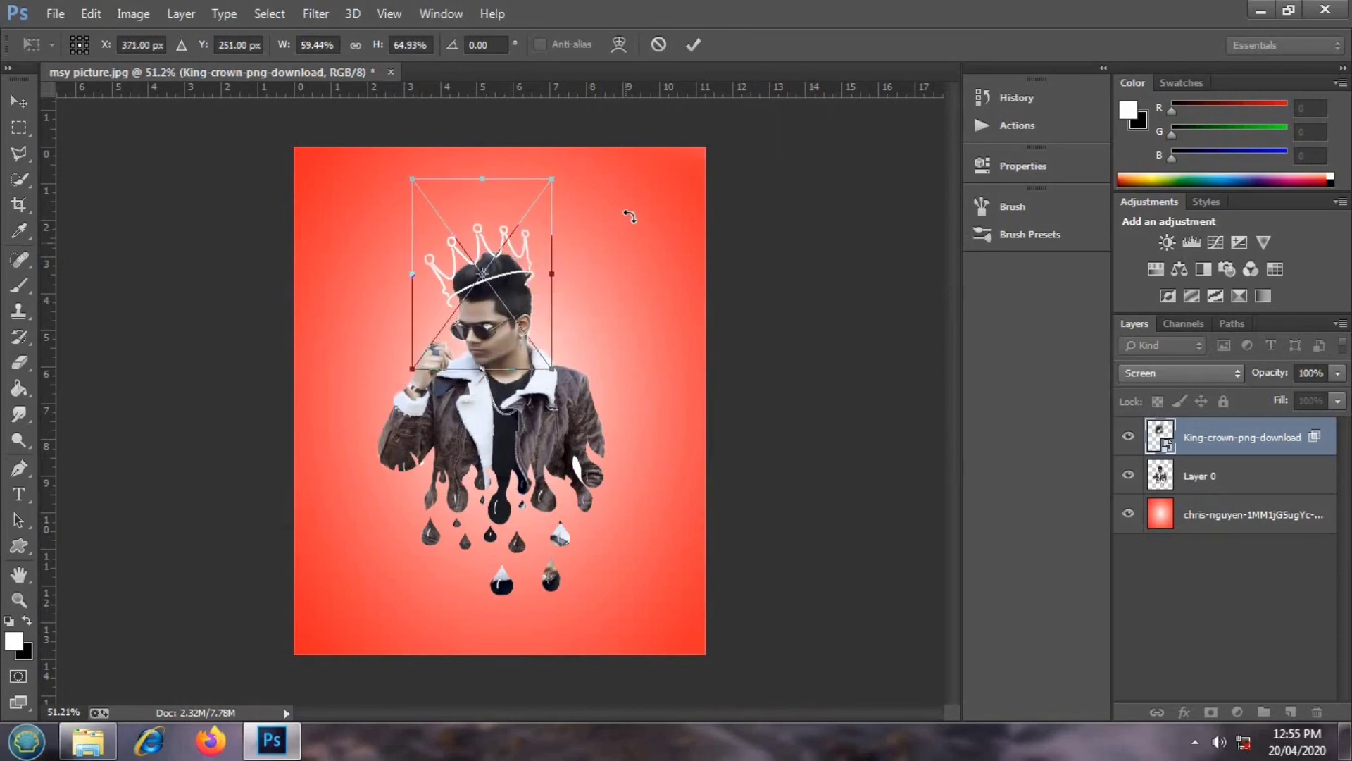
pyautogui.click(700, 36)
pyautogui.scroll(-2, 607, 352)
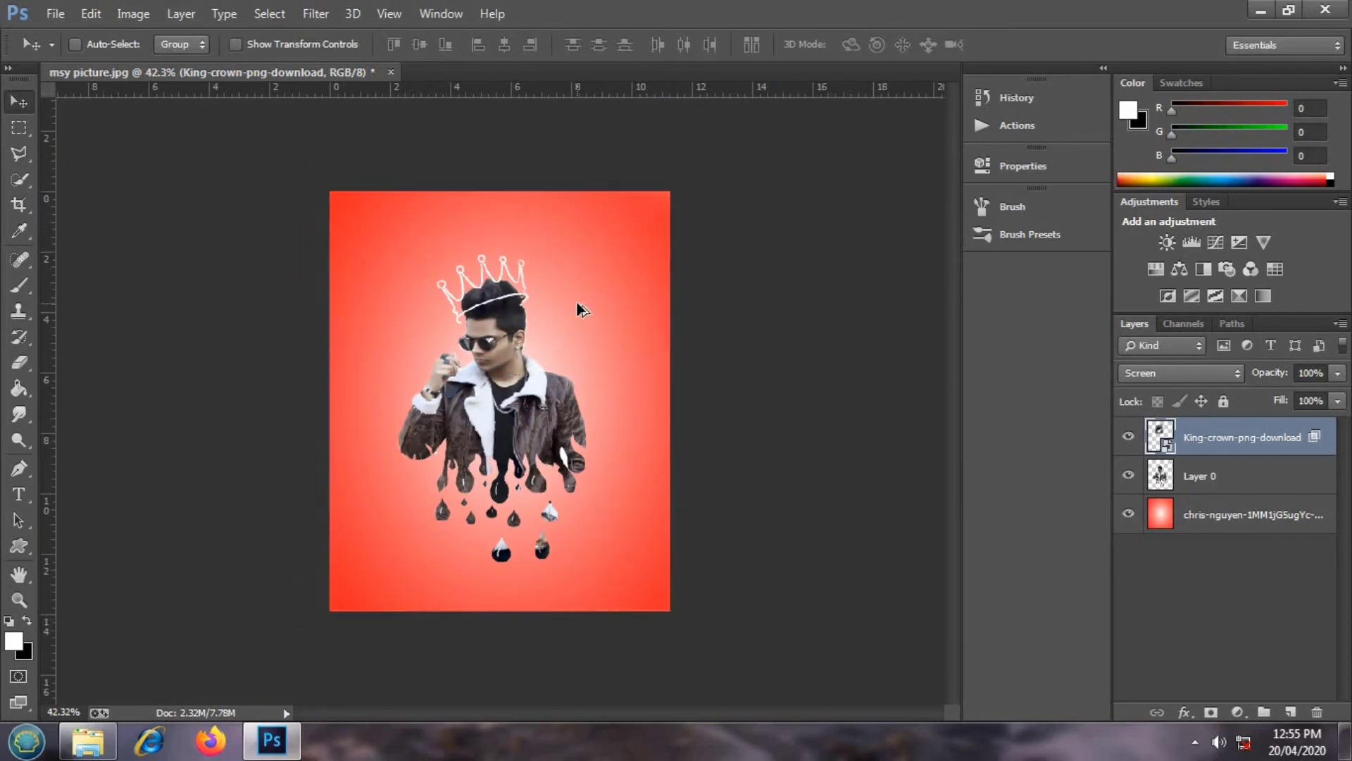
# Step: Merge Visible from the crown layer, combining all layers into one King-crown-png-download layer
pyautogui.scroll(-2, 576, 302)
pyautogui.scroll(3, 576, 301)
pyautogui.scroll(1, 576, 302)
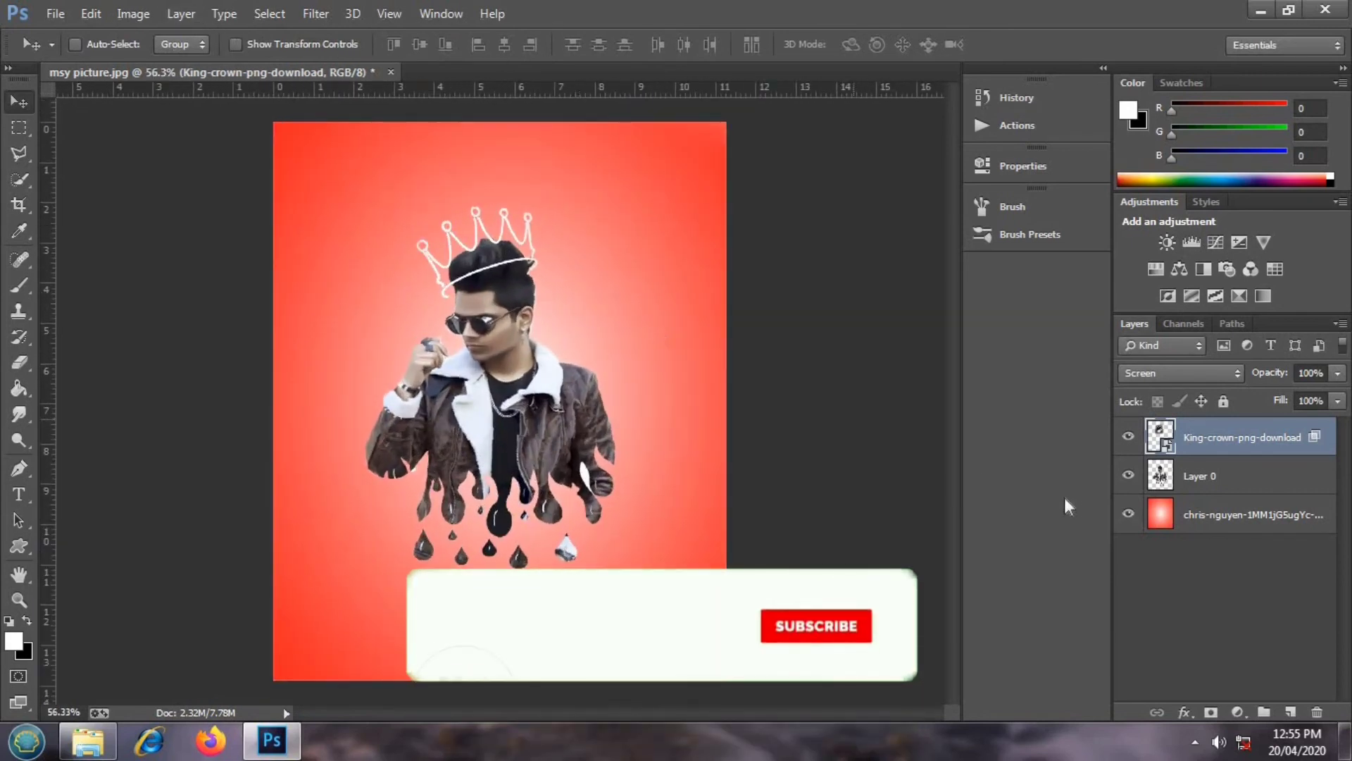
pyautogui.rightClick(1198, 435)
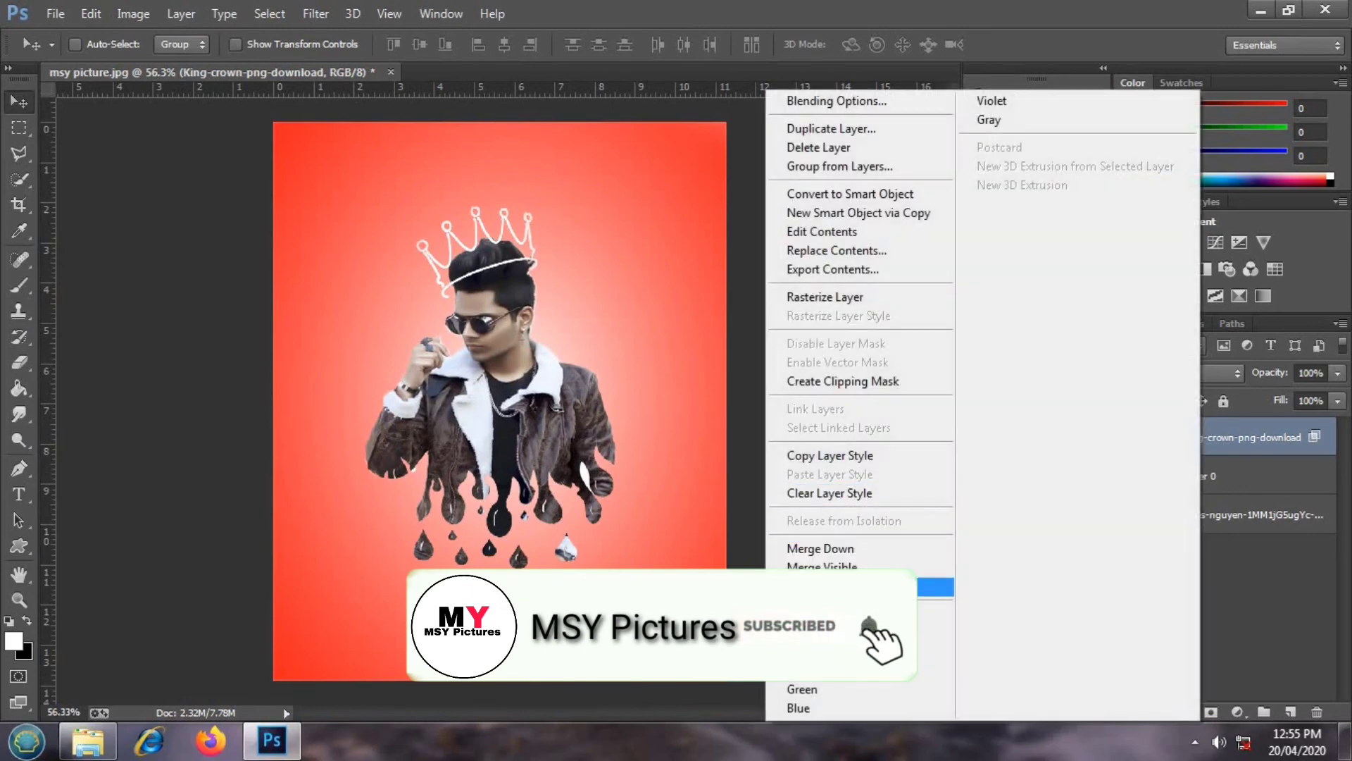
pyautogui.click(845, 567)
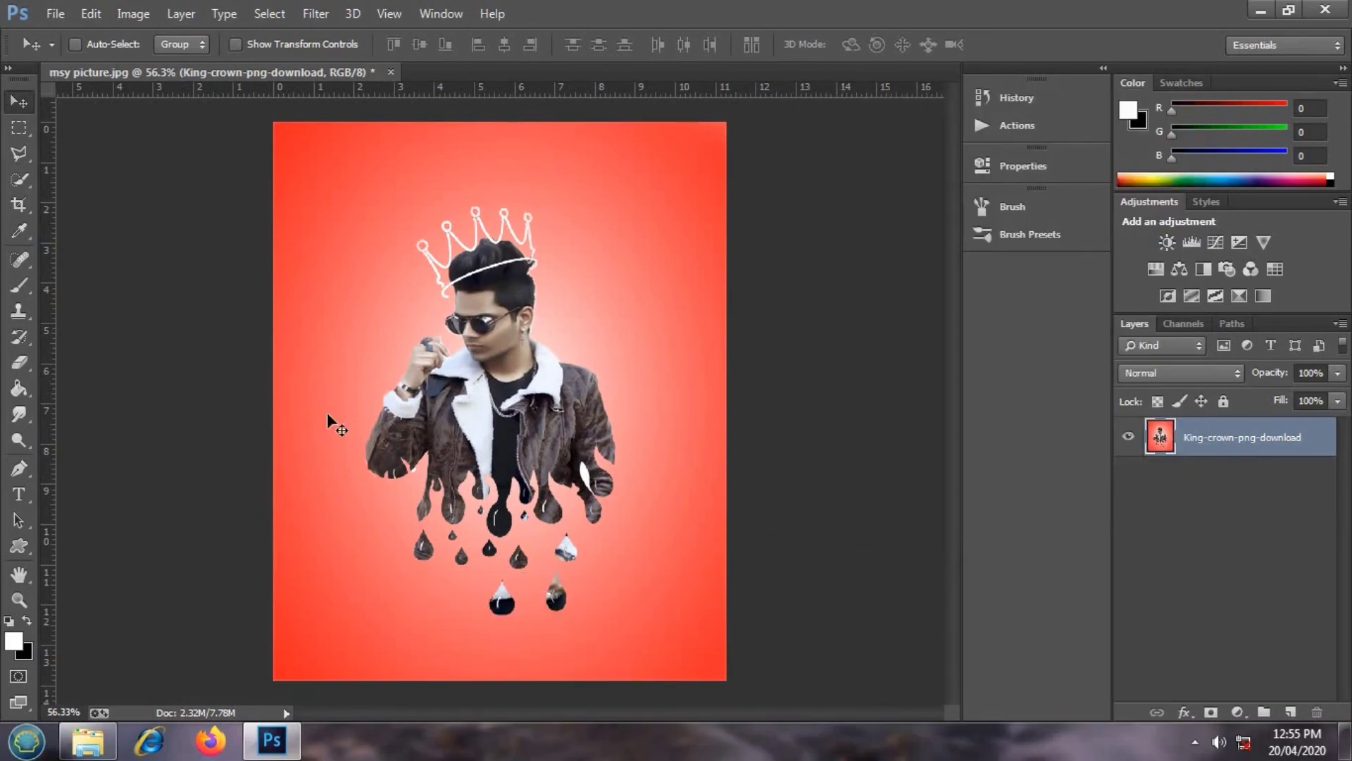
pyautogui.scroll(-2, 331, 402)
pyautogui.scroll(2, 372, 389)
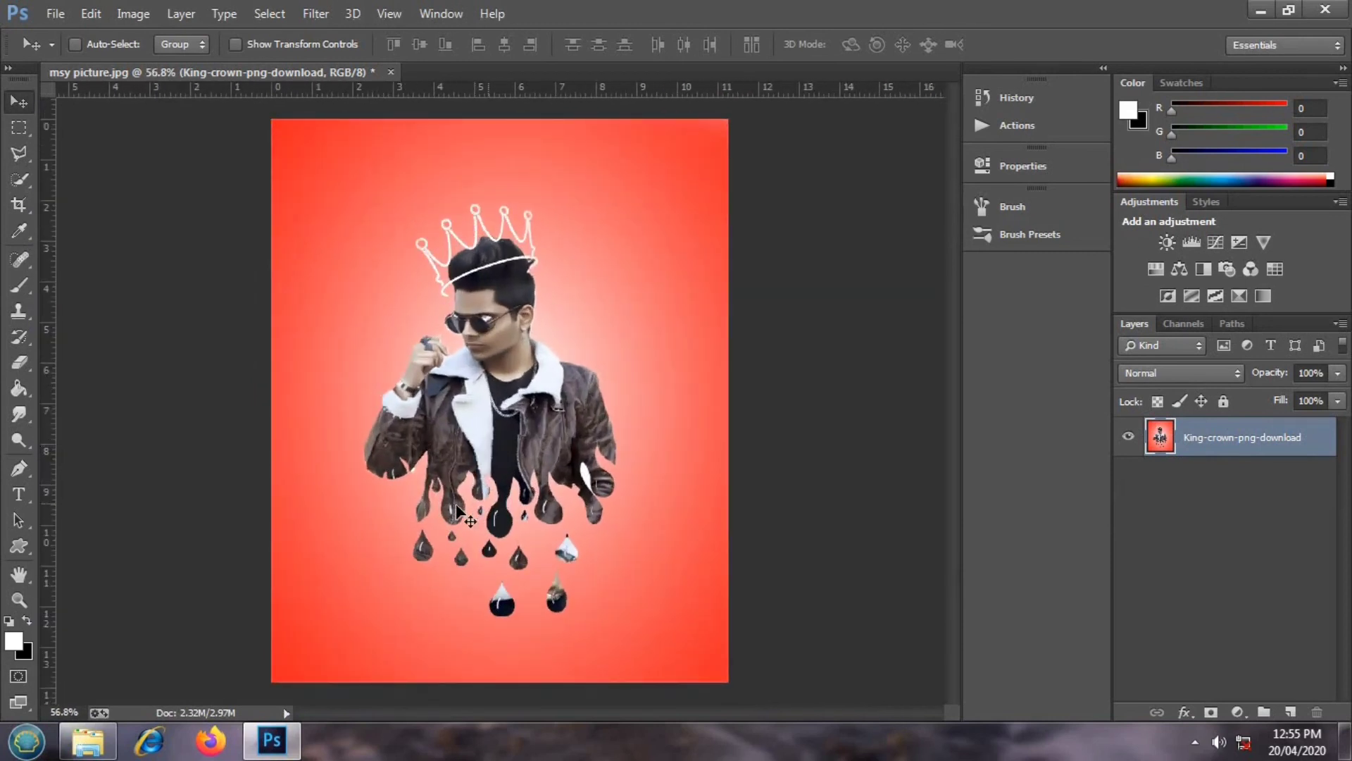